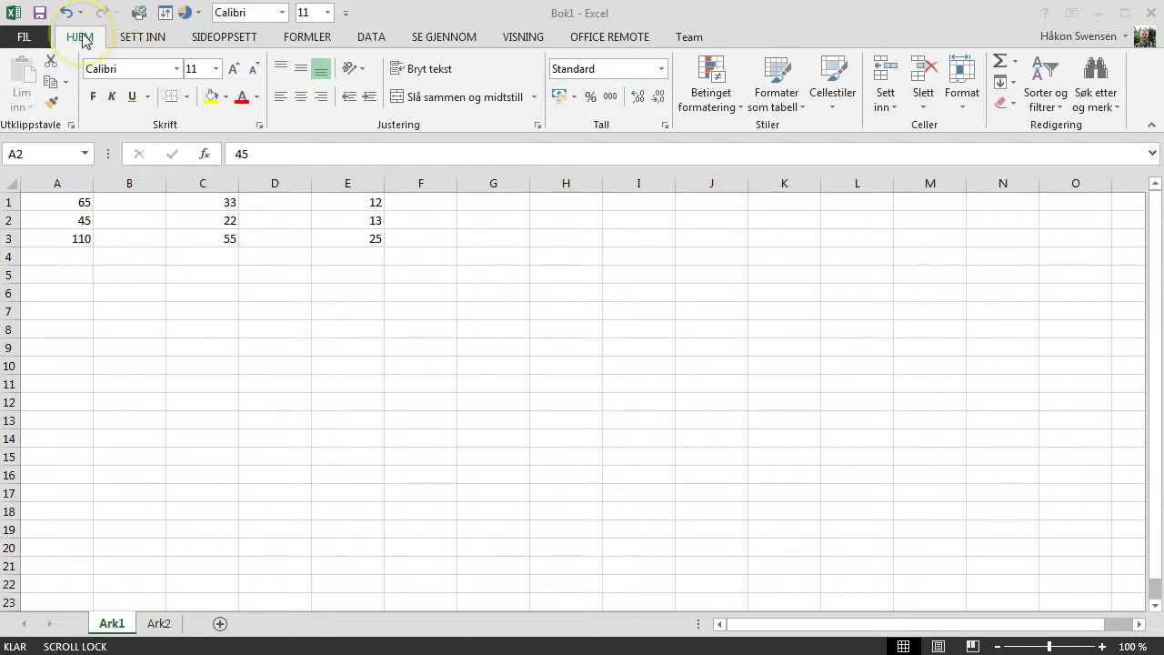
Apply Alle kantlinjer to A1:A3 (65, 45, 110), then deselect to check the borders.
left_click(188, 101)
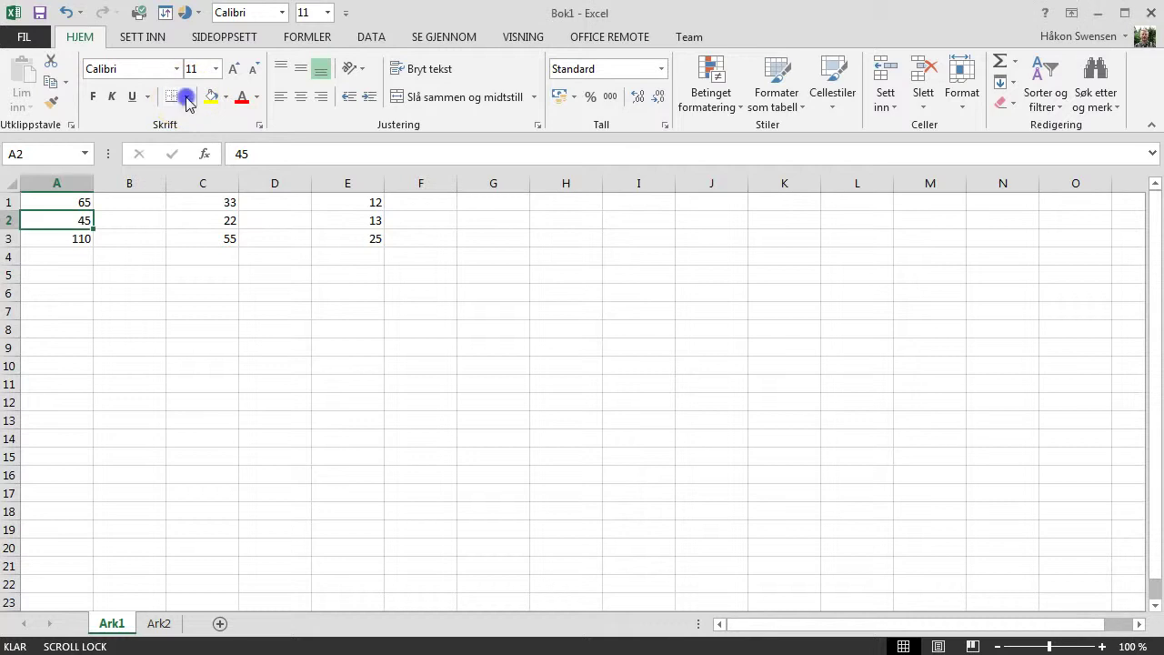
left_click(67, 198)
left_click_drag(67, 198, 74, 242)
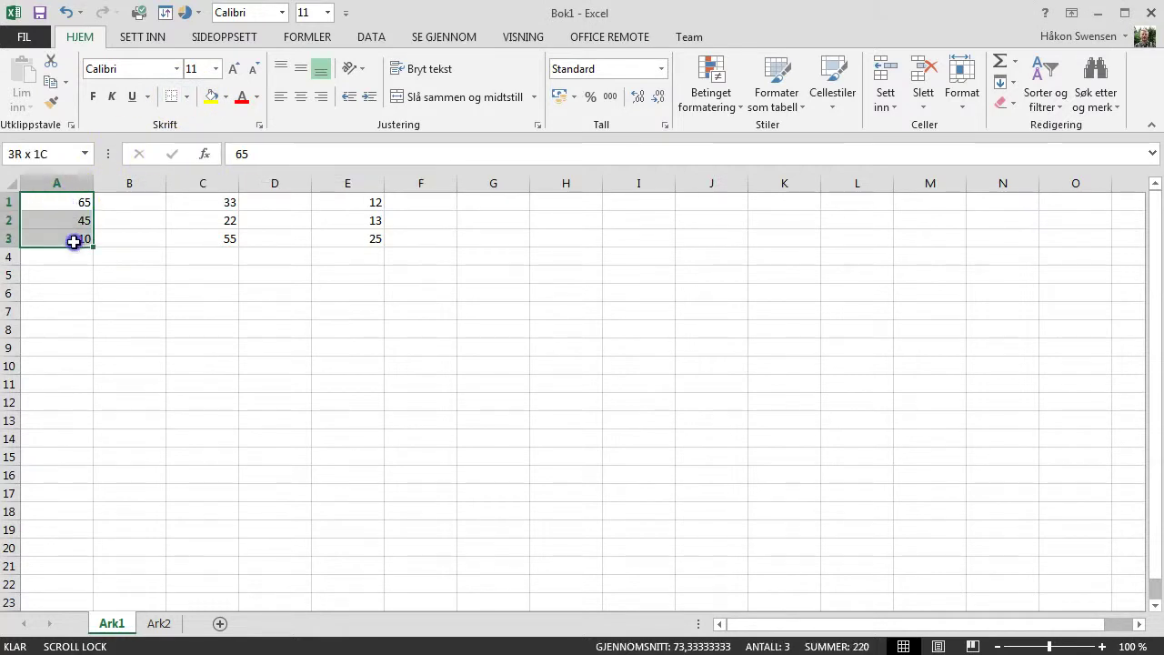
left_click(186, 99)
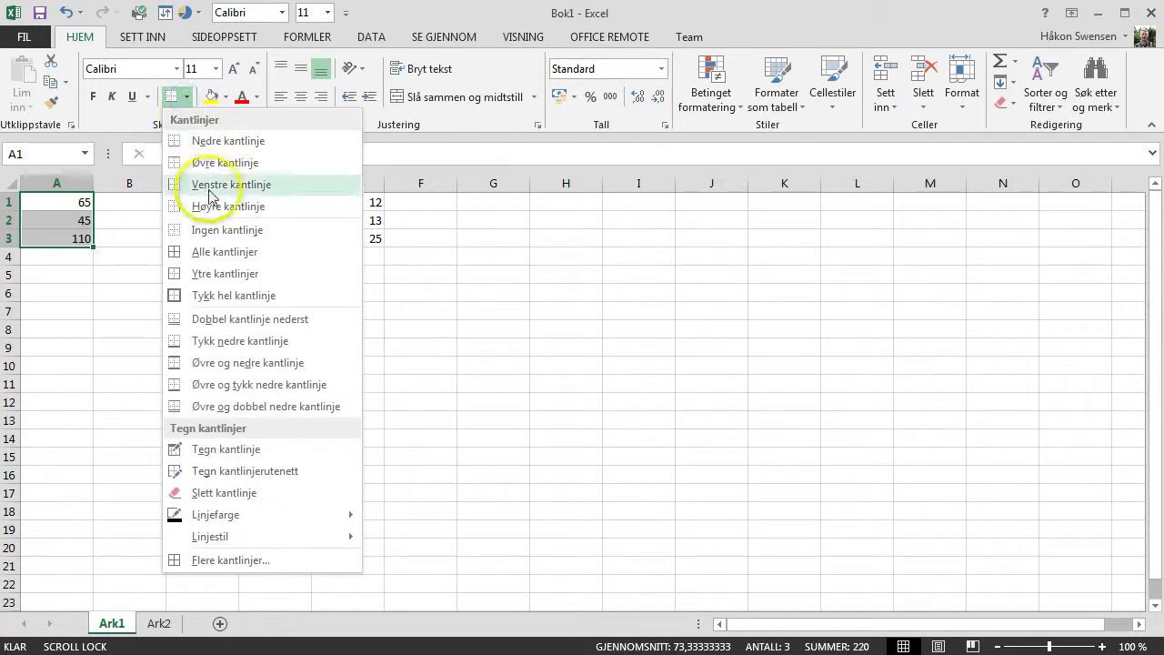
left_click(213, 254)
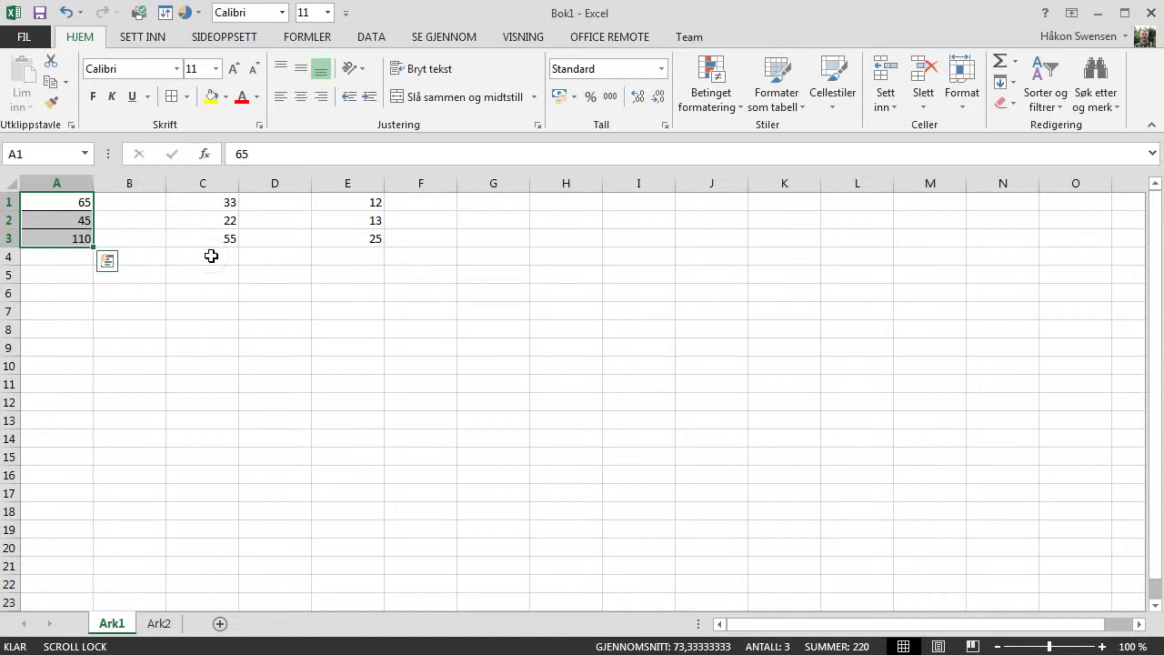
left_click(185, 100)
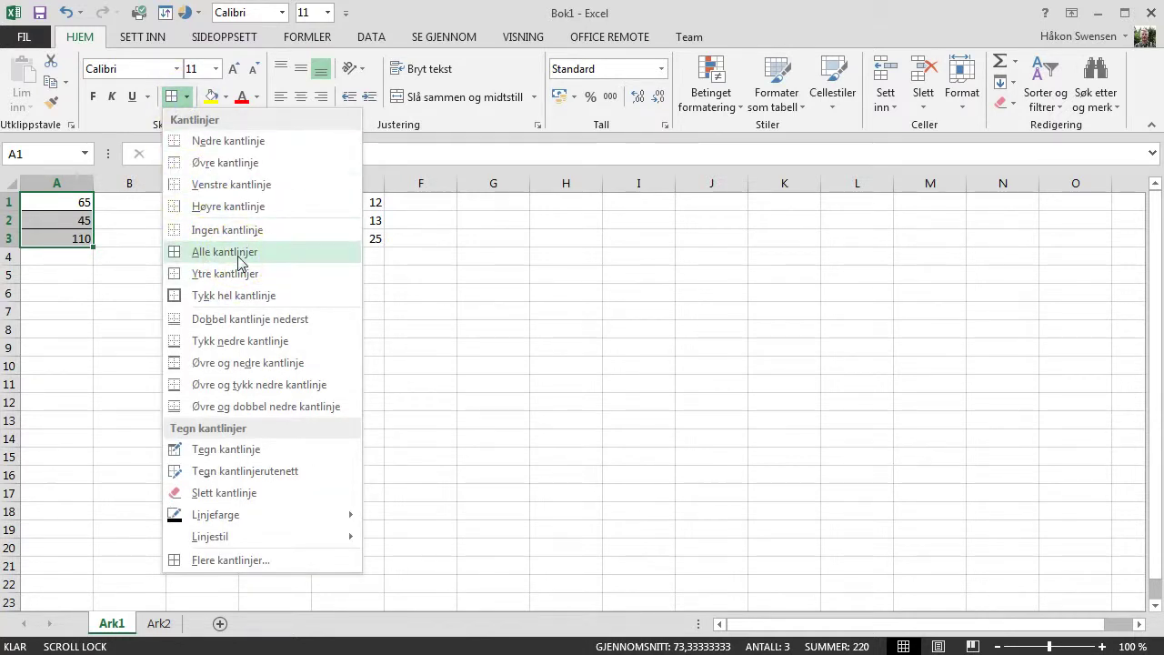
left_click(186, 100)
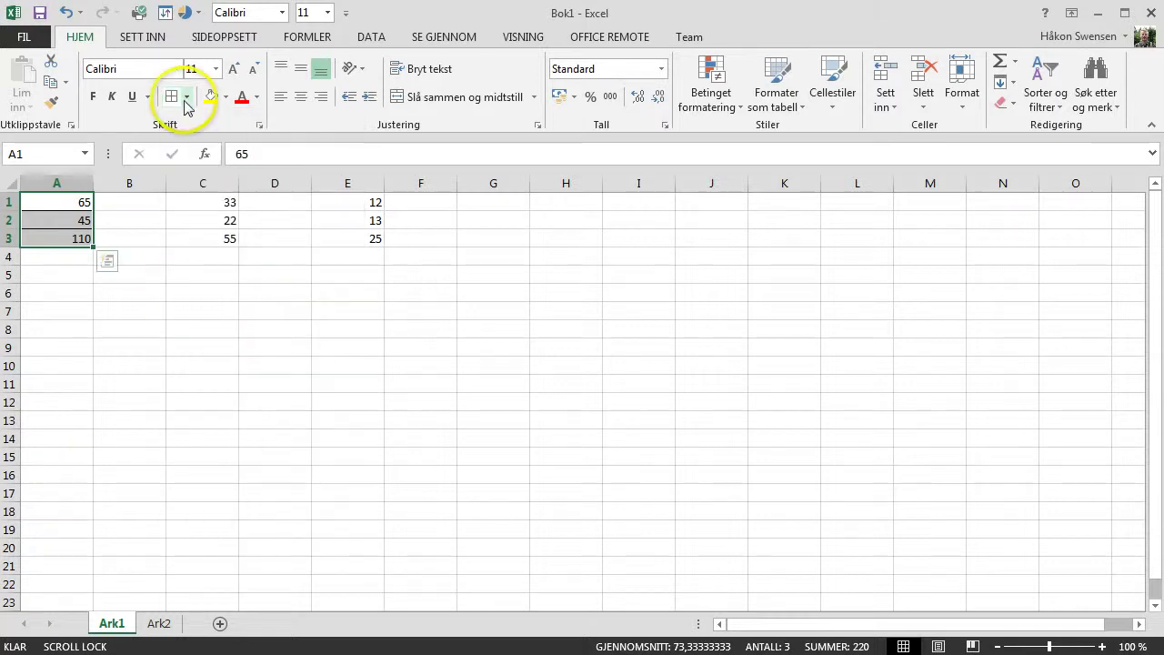
left_click(186, 102)
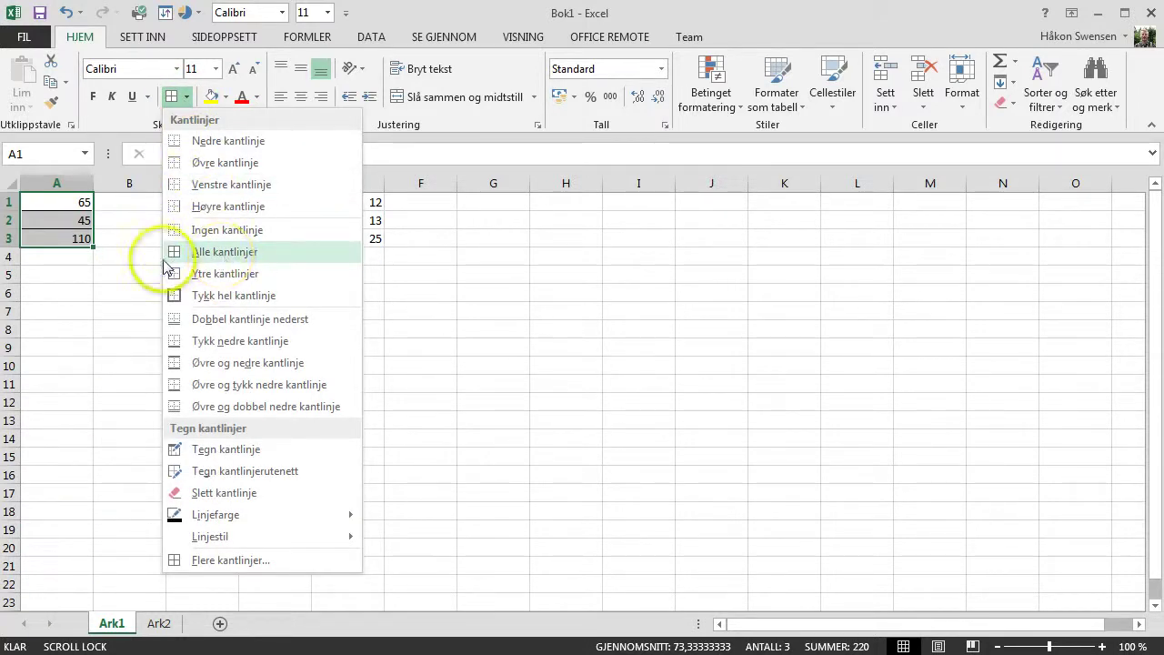
left_click(109, 211)
left_click(110, 210)
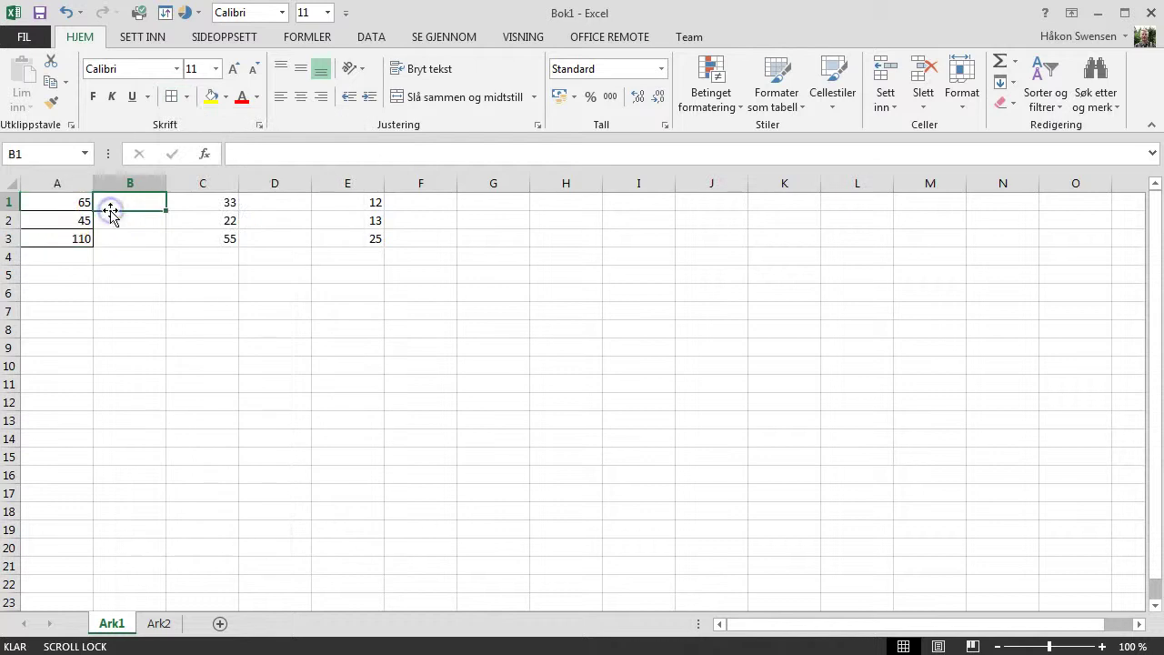
left_click(143, 281)
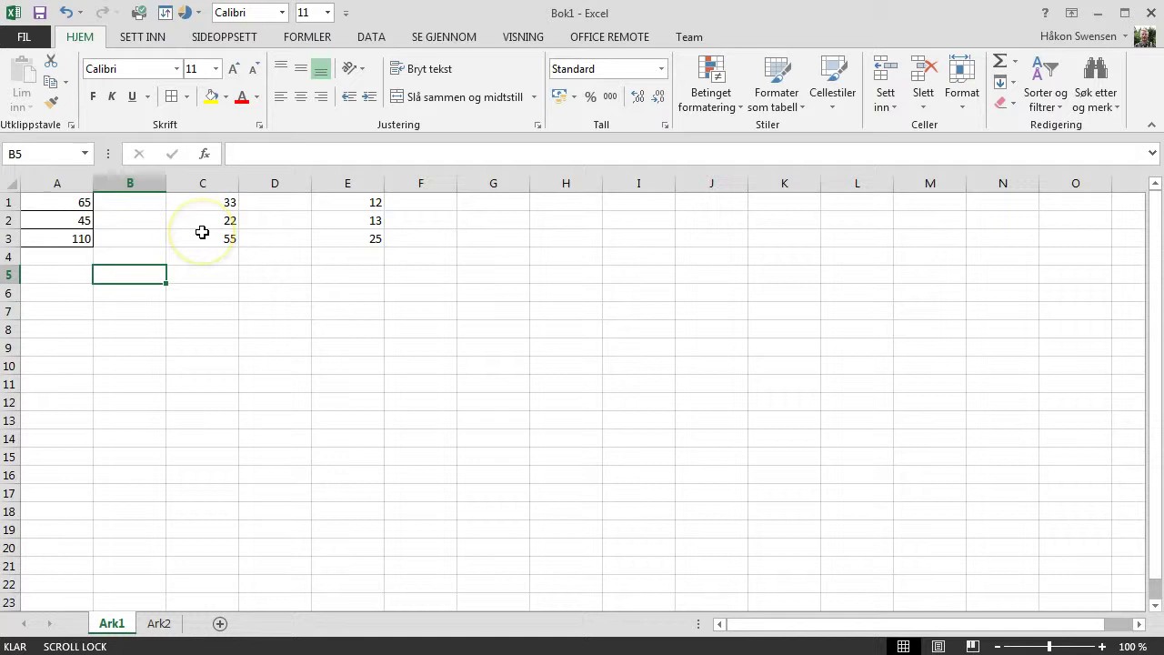
left_click(20, 42)
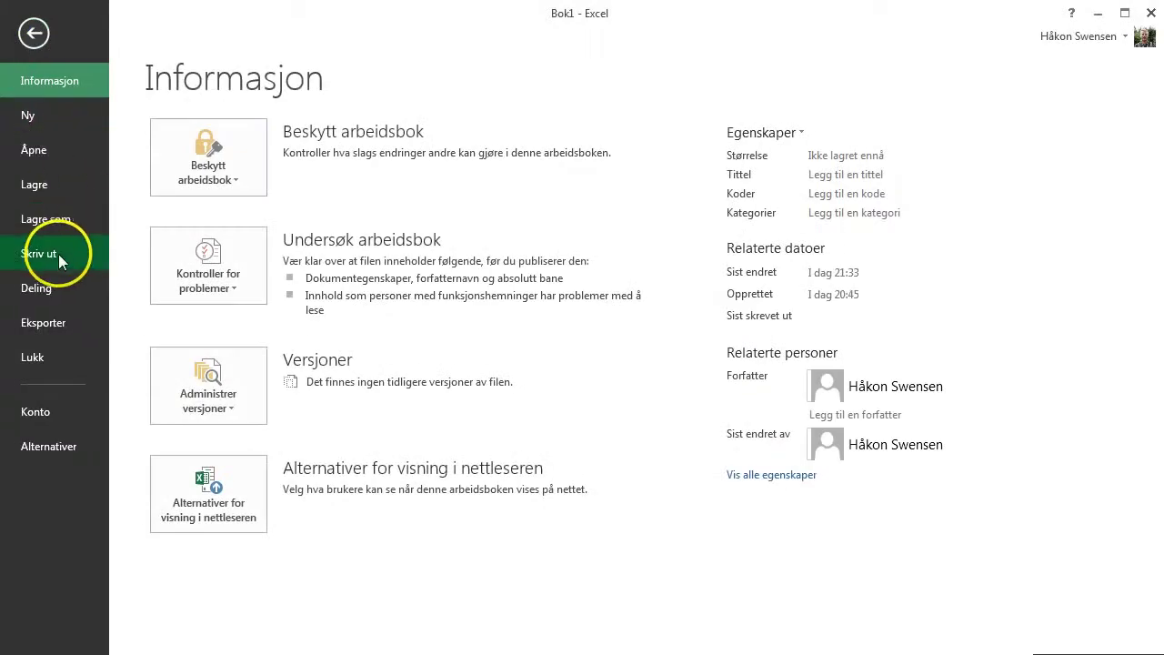
left_click(56, 256)
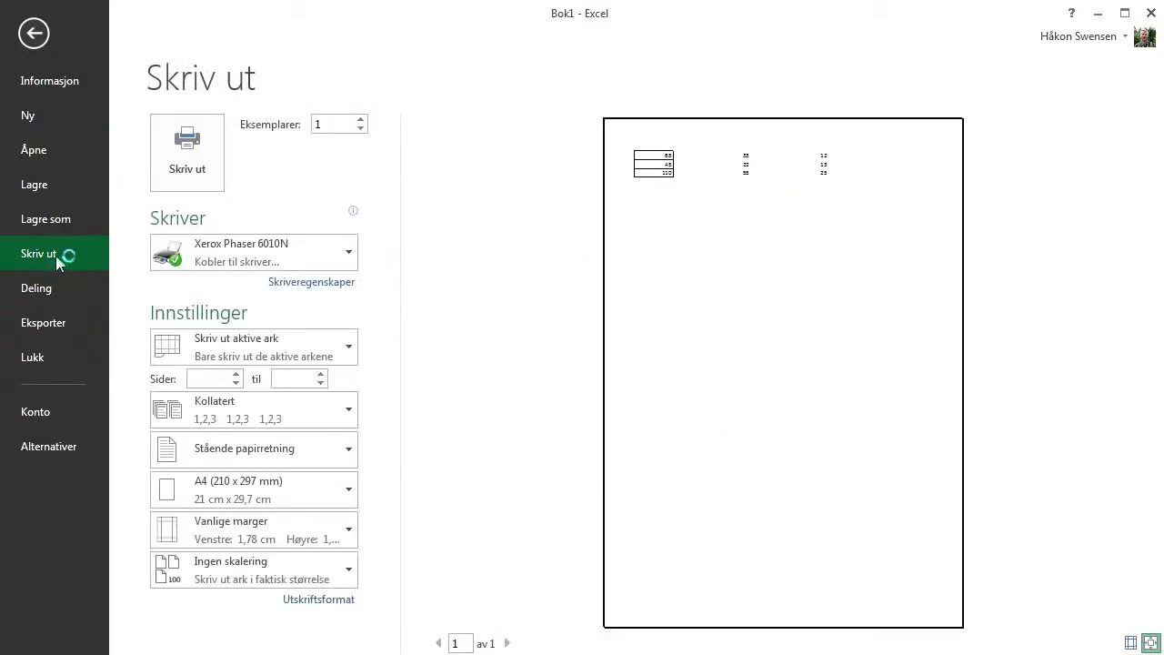
left_click(728, 222)
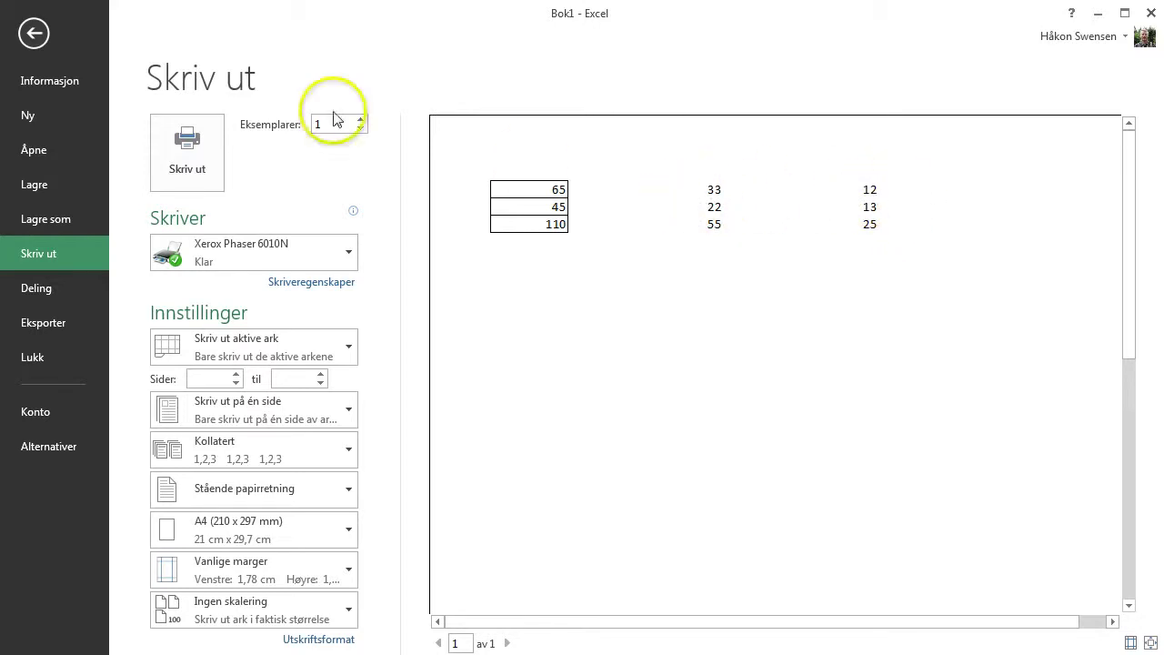
left_click(38, 43)
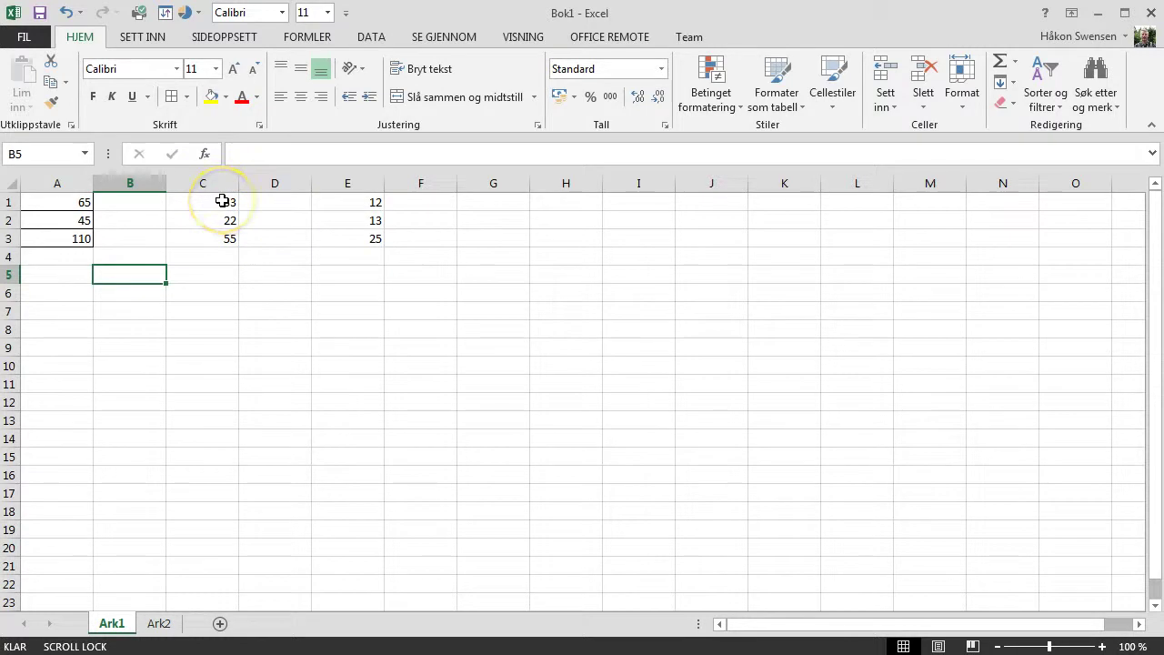
Fill cells C1:C2 (33, 22) with green.
left_click(258, 98)
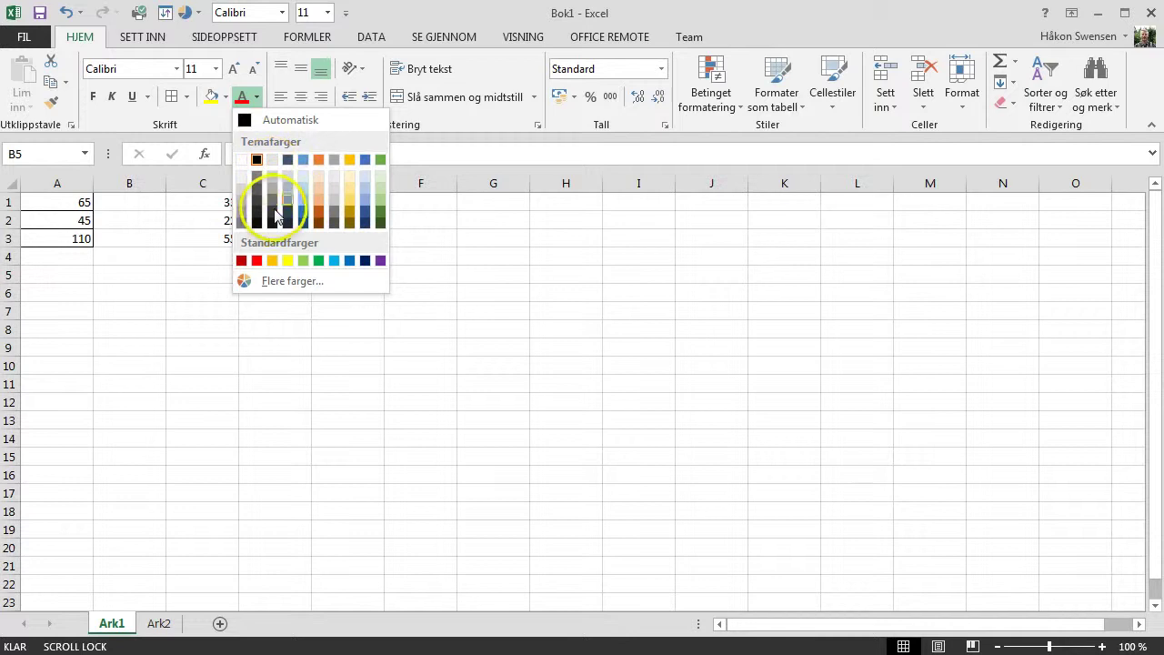
left_click(259, 100)
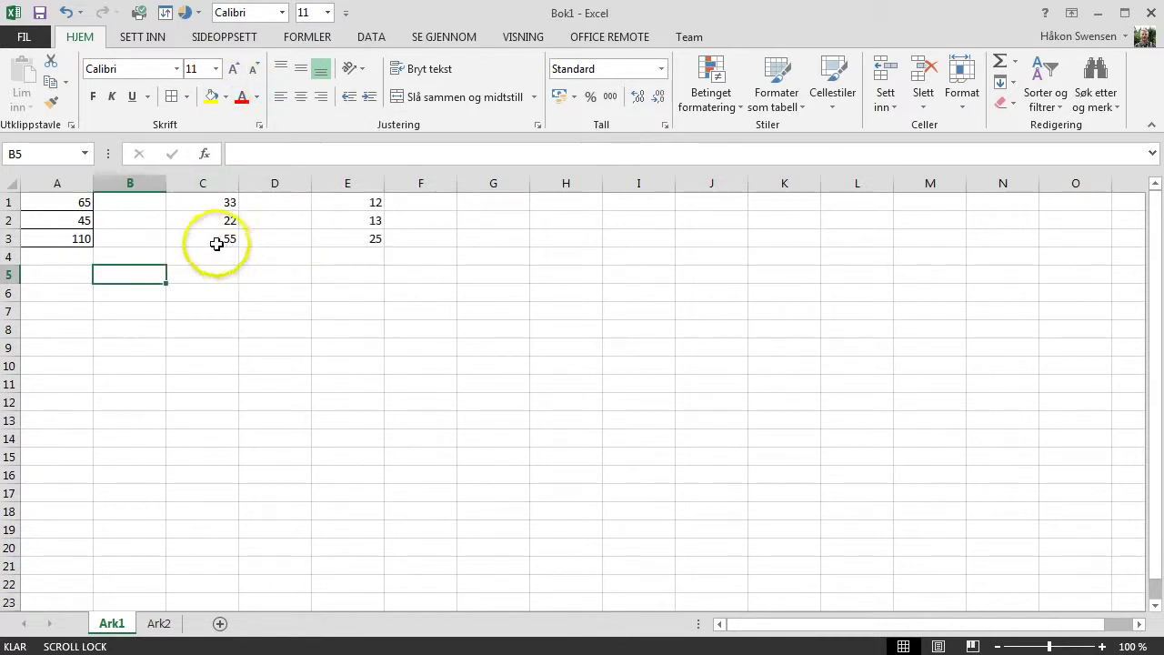
left_click_drag(210, 200, 212, 214)
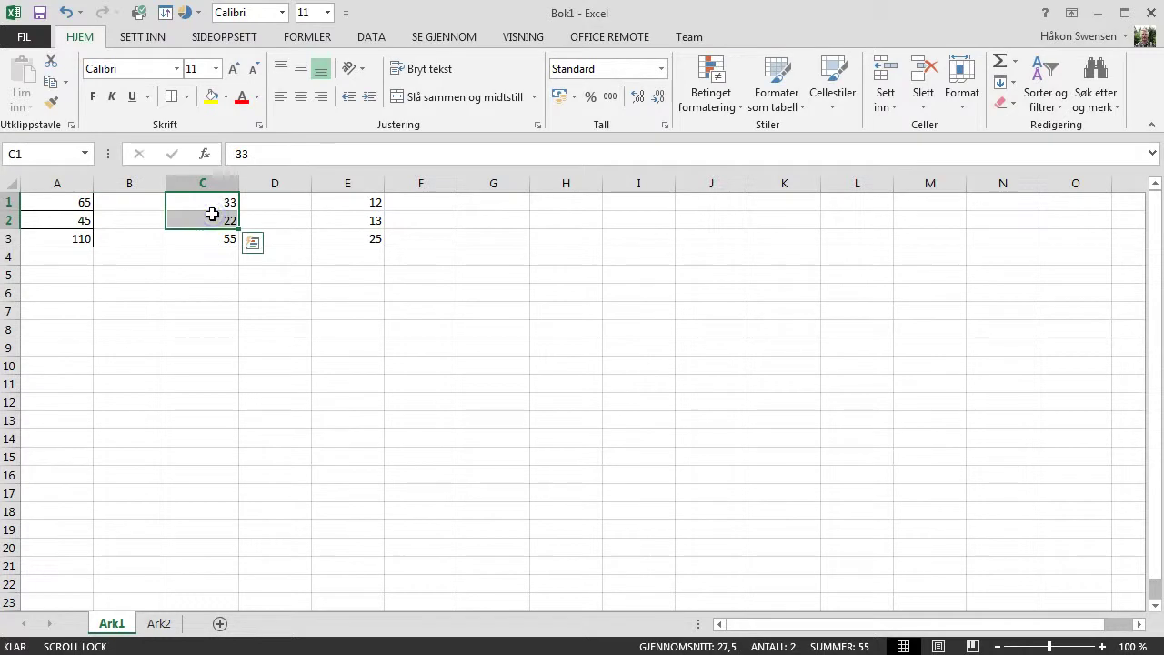
left_click(227, 96)
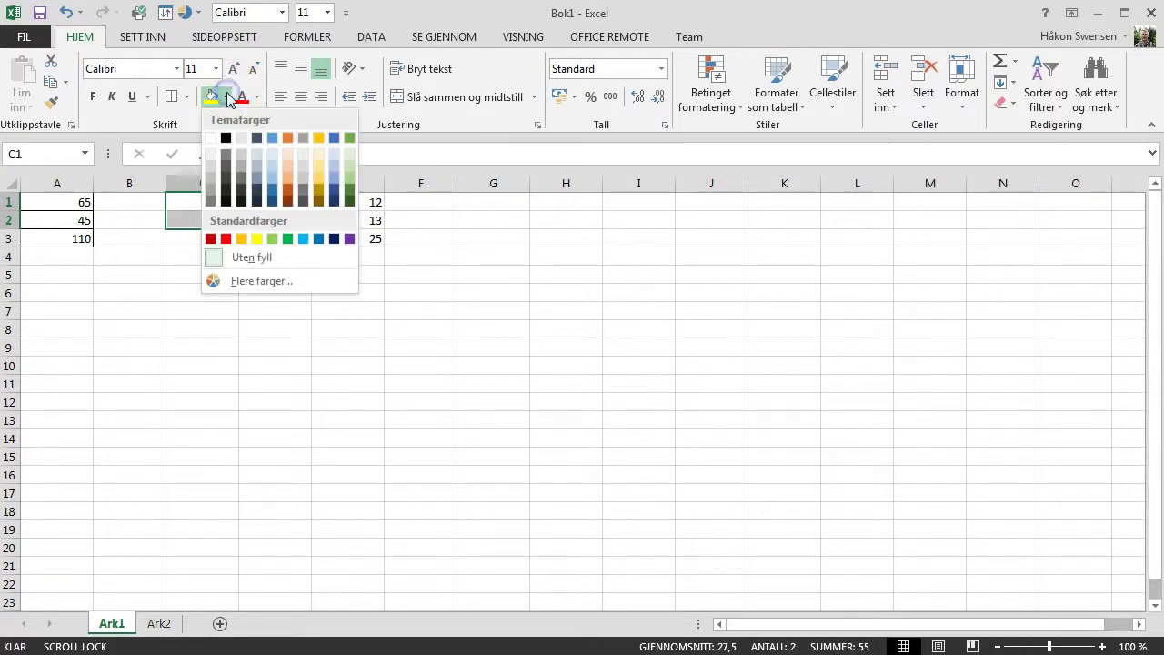
left_click(349, 137)
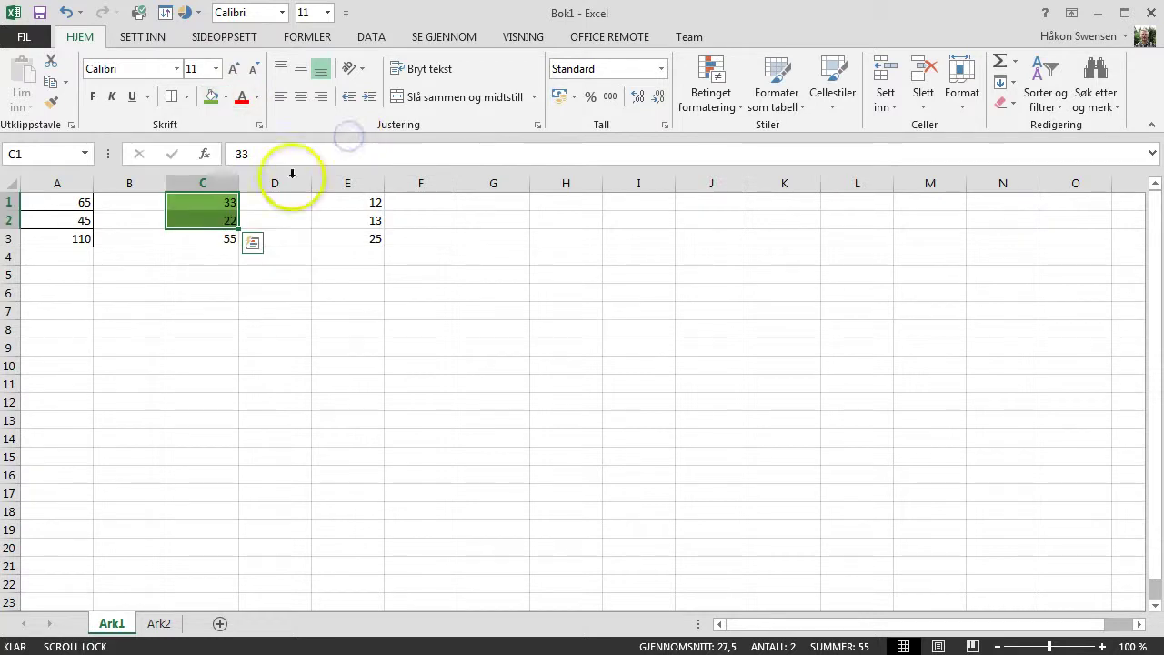
Fill the total in C3 (55) with light blue.
left_click(214, 241)
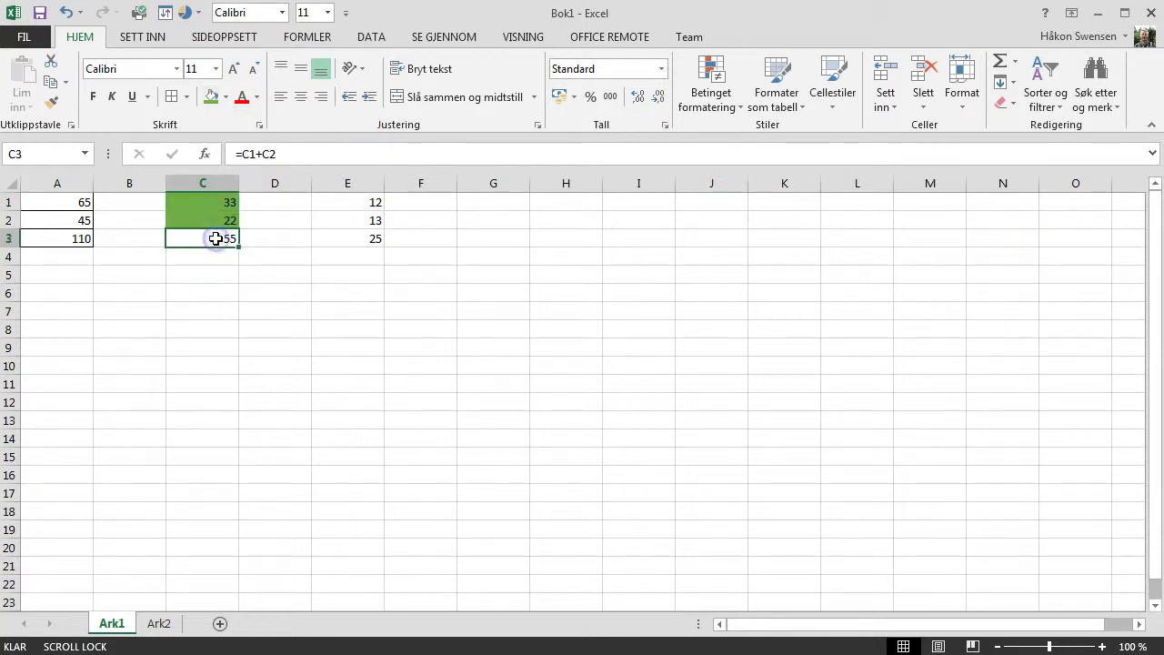
left_click(228, 97)
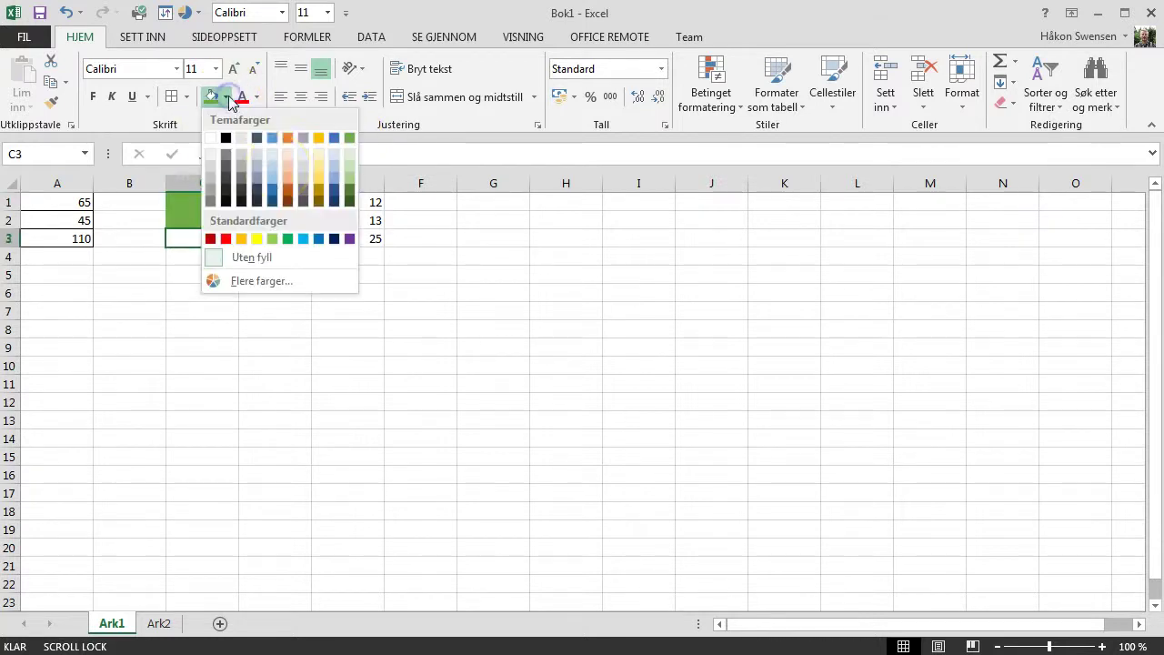
left_click(279, 168)
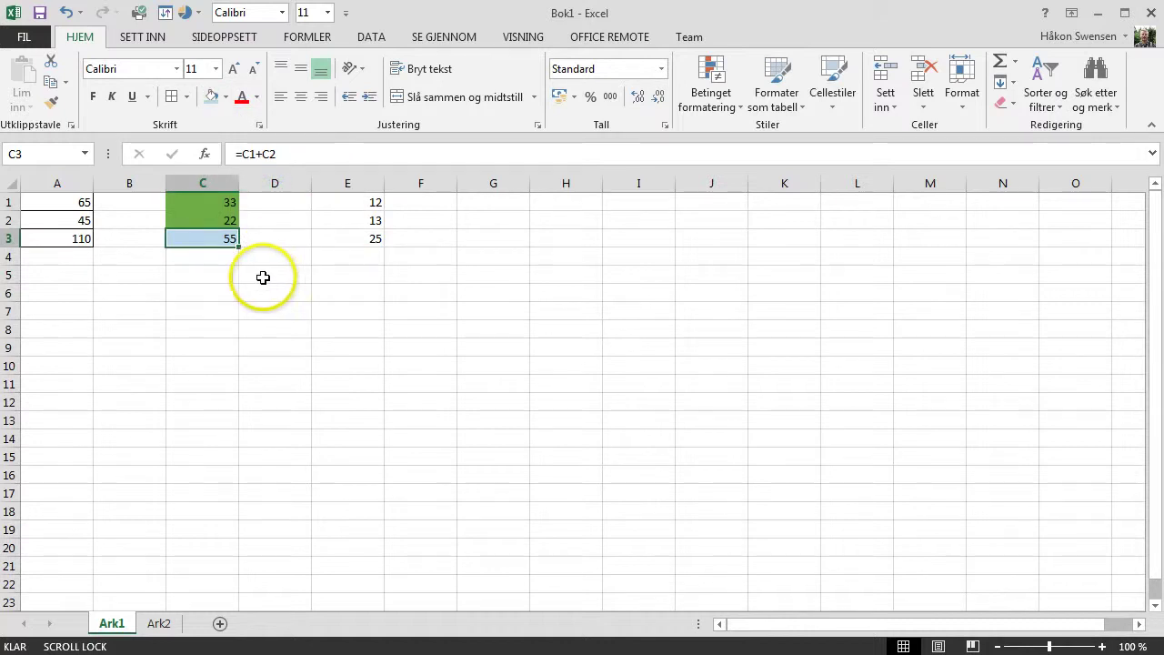
left_click(262, 277)
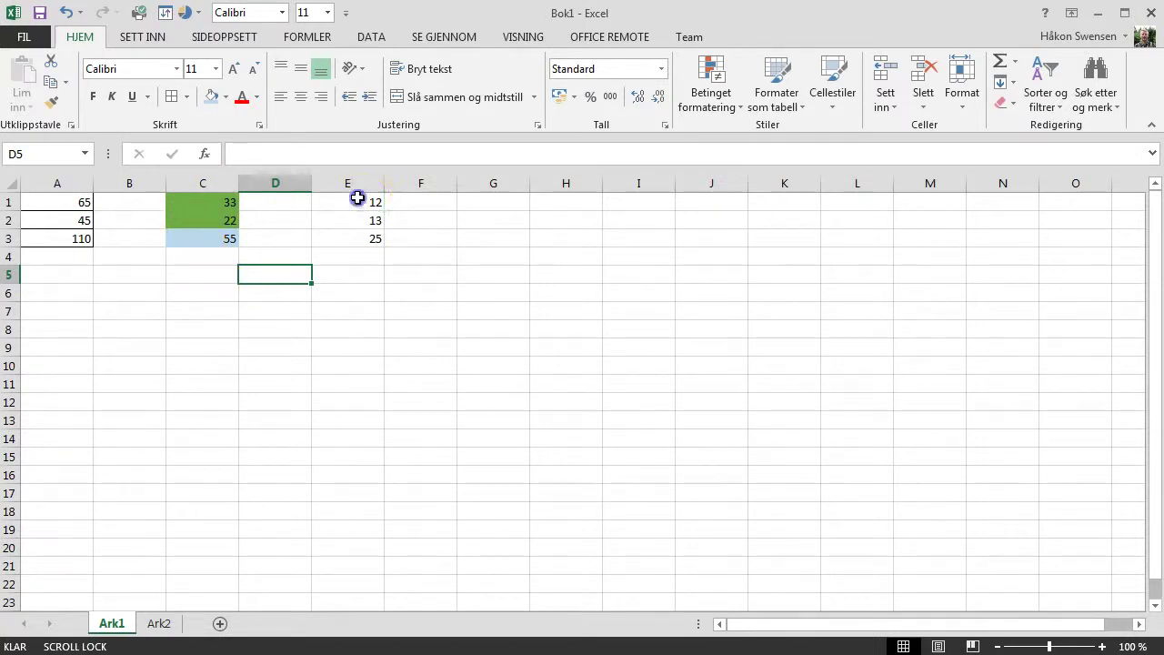
Centre-align 12, 13 and 25 in cells E1:E3.
left_click_drag(358, 198, 355, 239)
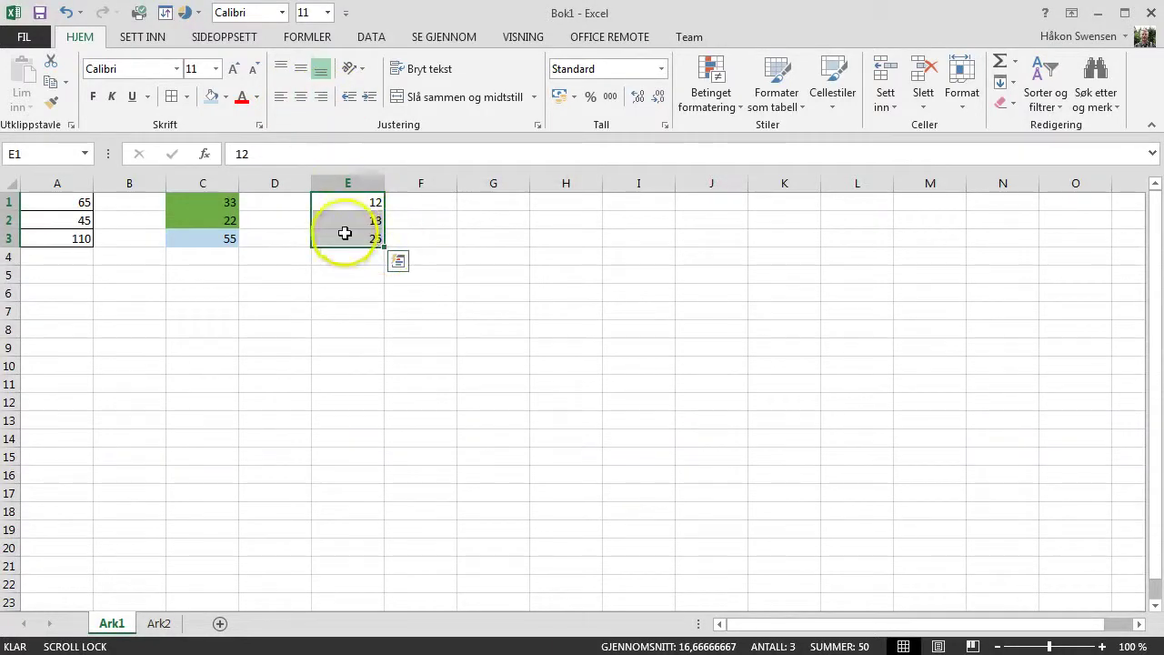
left_click(301, 97)
left_click(279, 98)
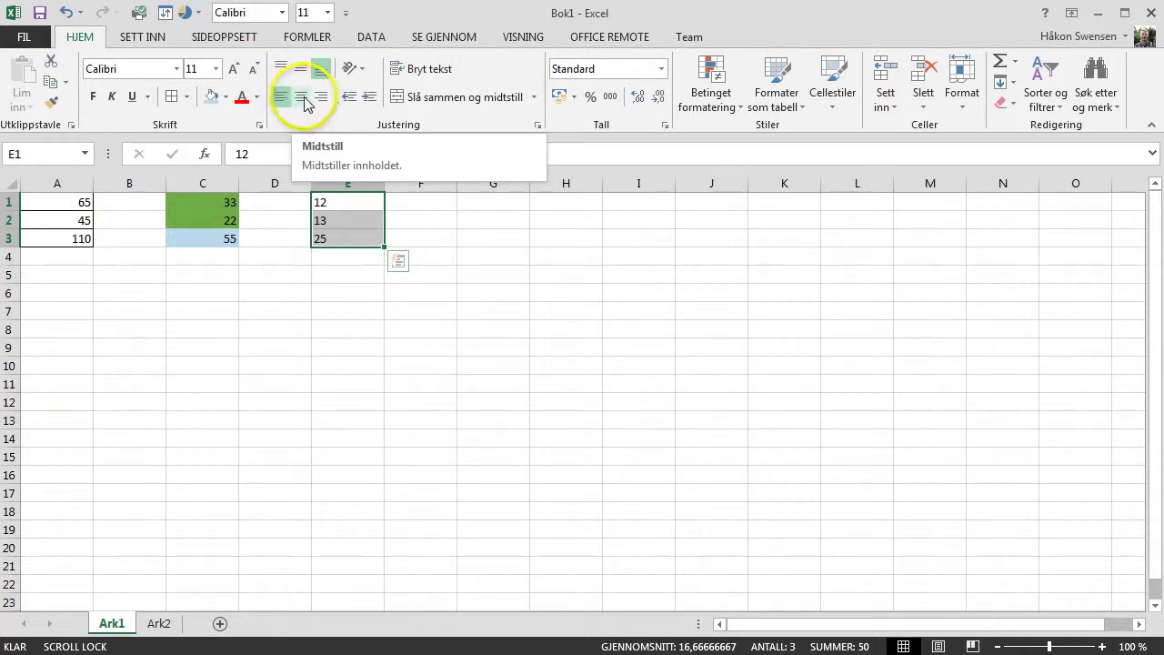
left_click(303, 99)
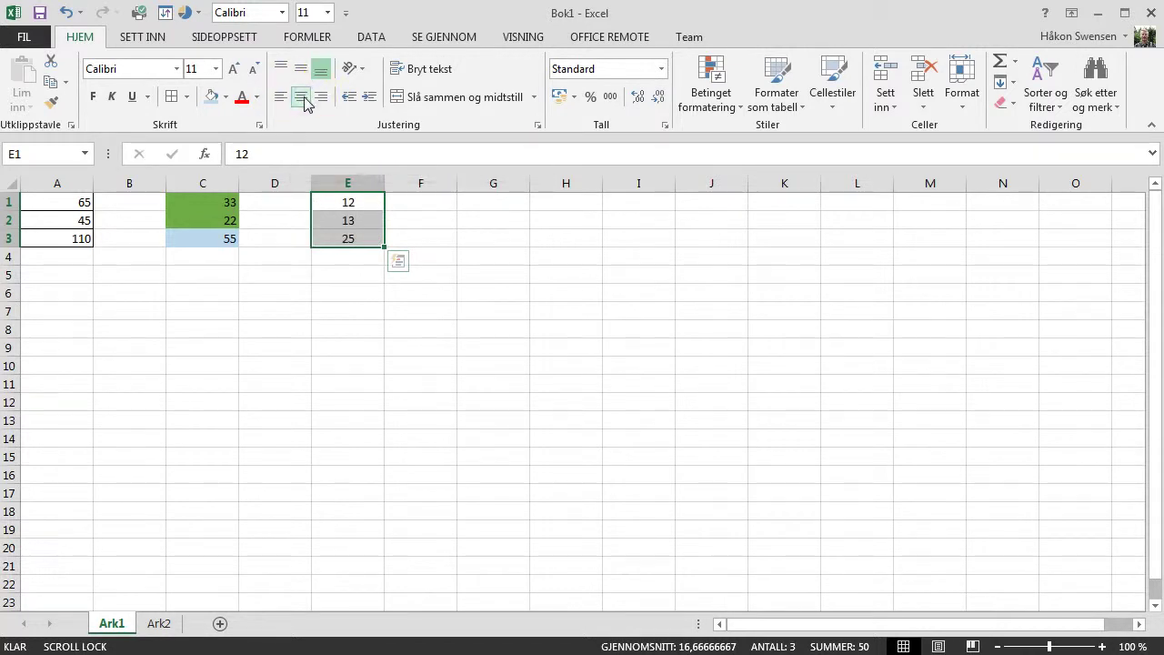
left_click(343, 99)
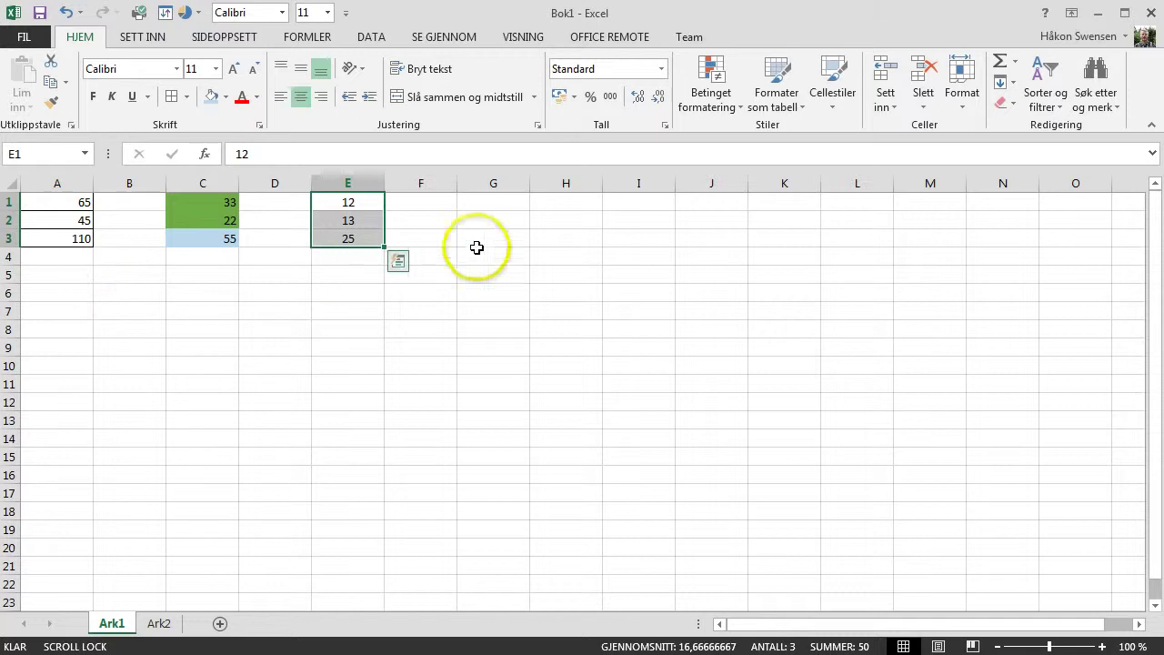
Enter the sentence 'Her er en liten tekst' in cell G1.
left_click(475, 199)
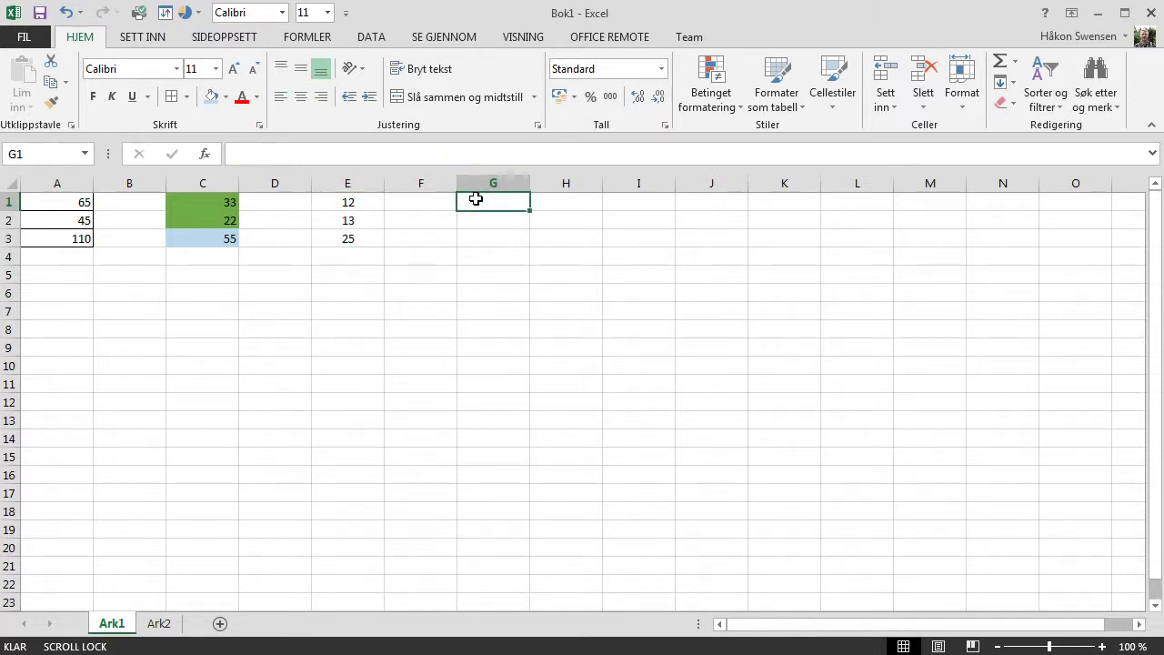
type("Her er en liten tekst")
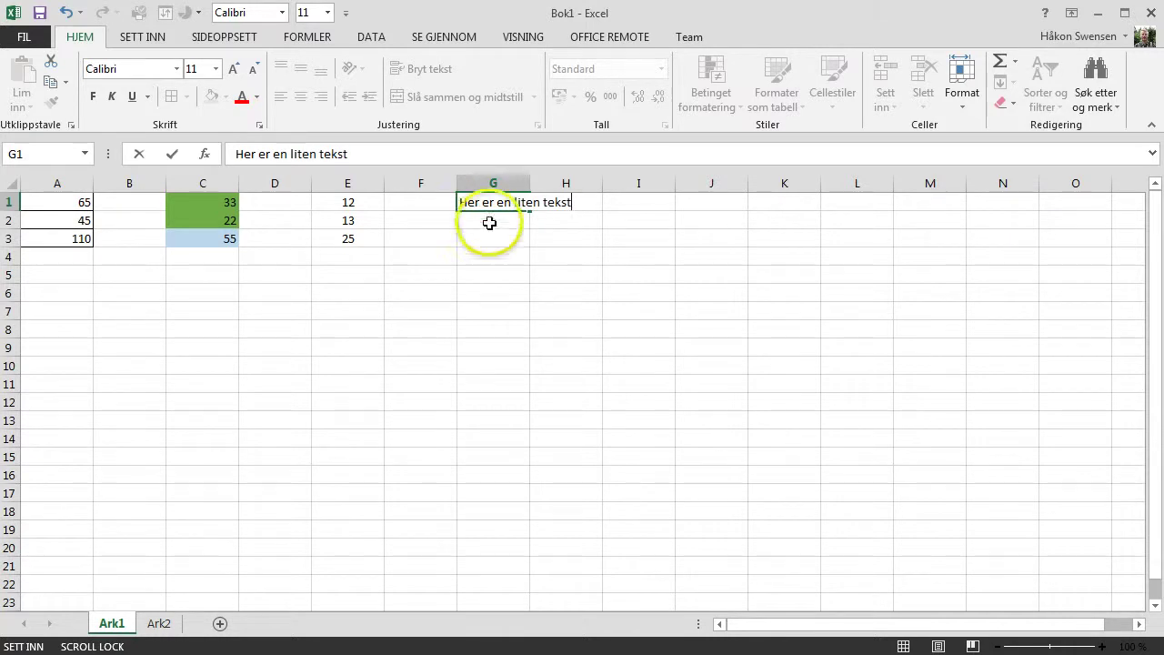
left_click(491, 235)
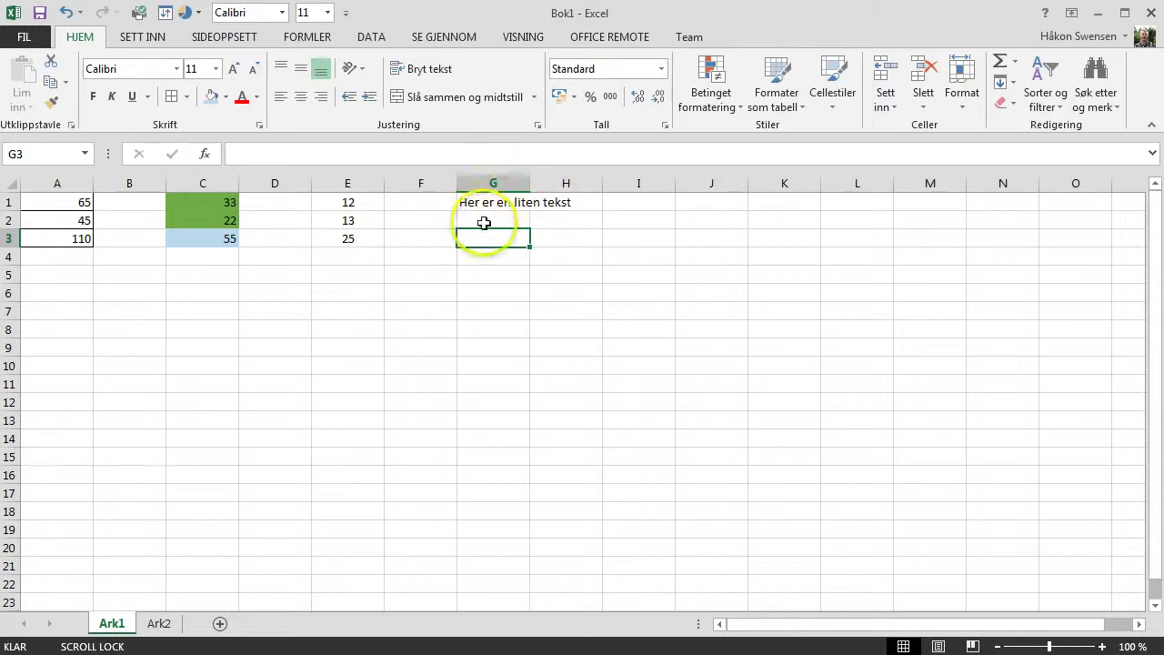
left_click(501, 202)
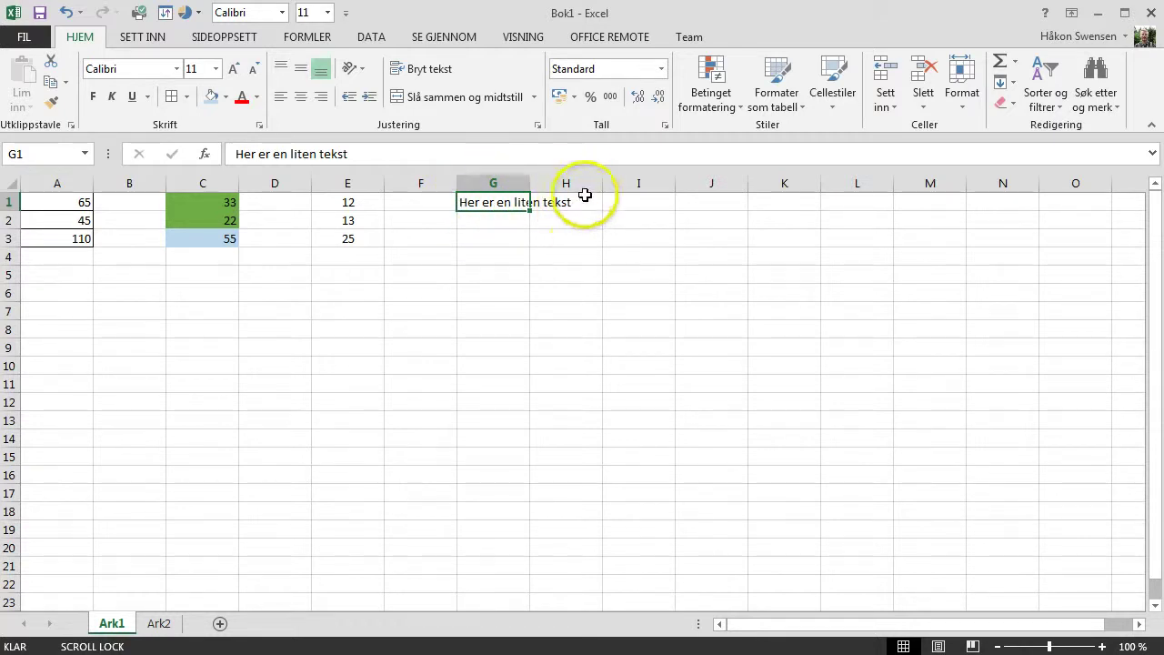
Enter 0 in H1 so G1's overflowing sentence gets cut off.
left_click(587, 200)
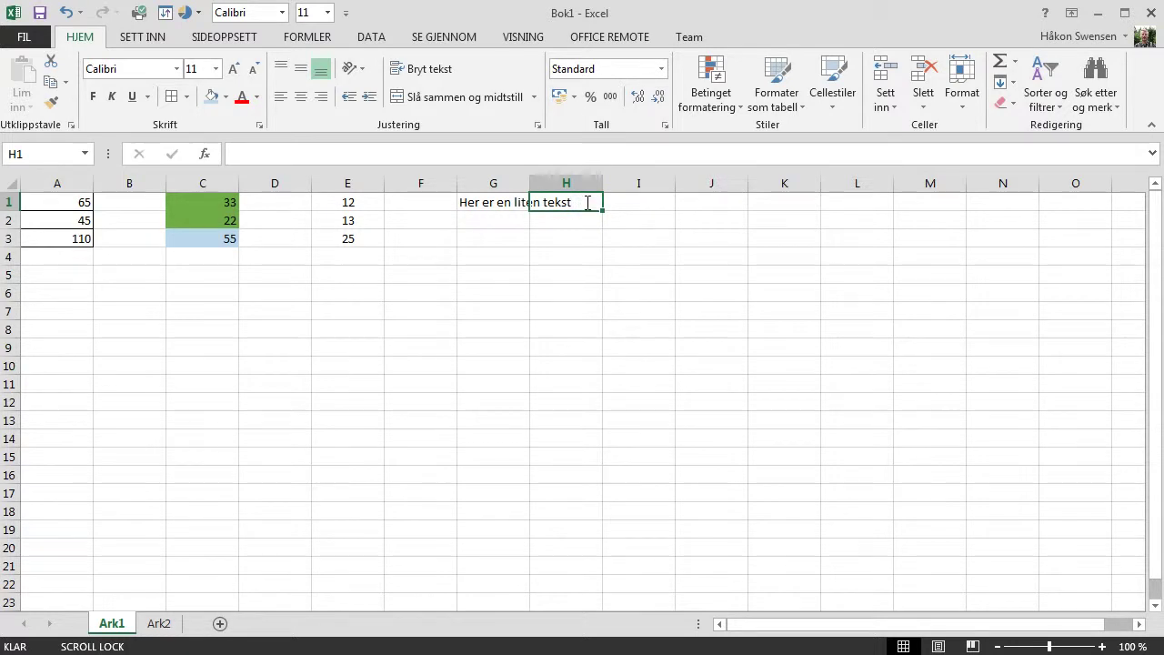
type("0")
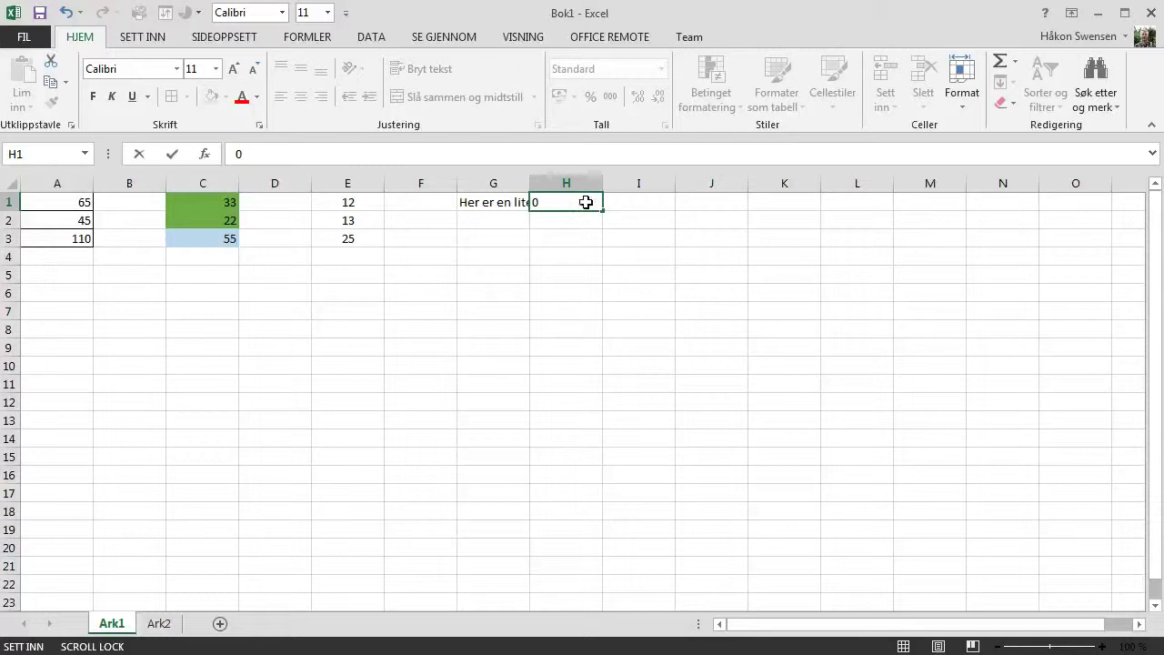
key("Return")
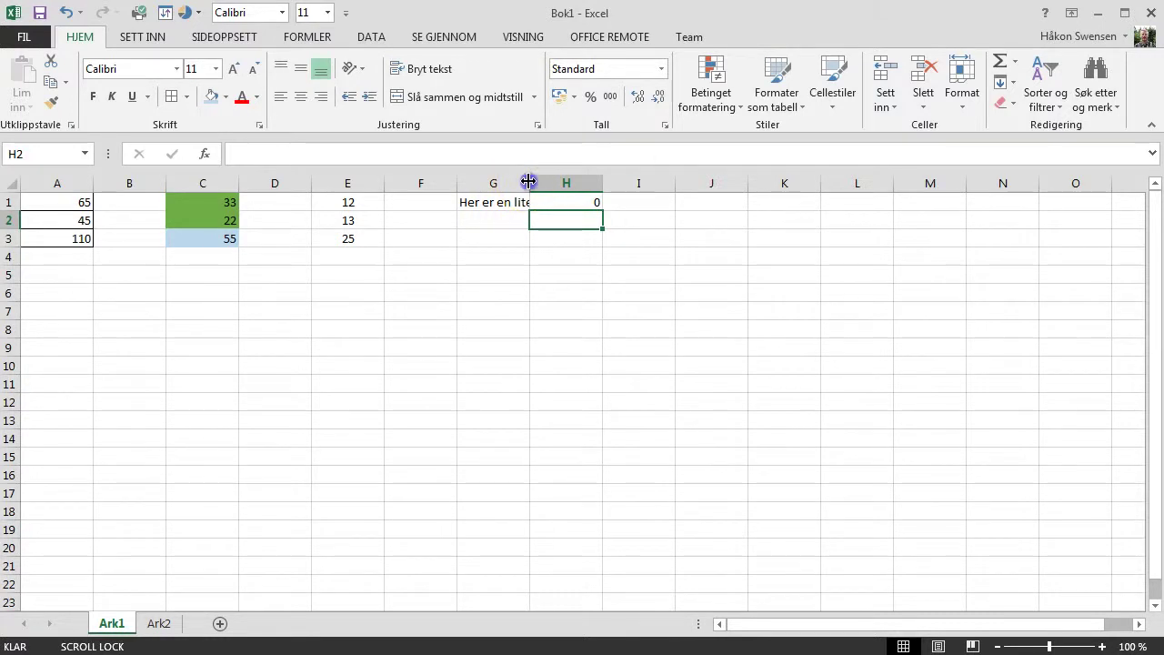
Widen column G, then narrow it back to slightly wider than before.
left_click_drag(528, 182, 588, 178)
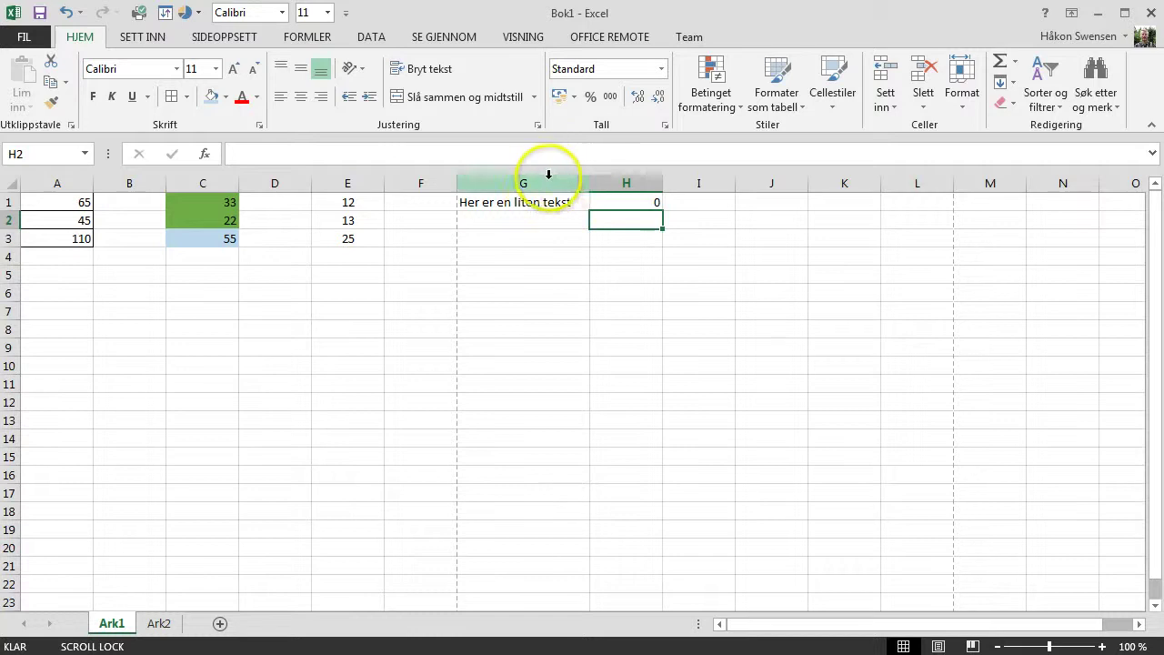
left_click(548, 175)
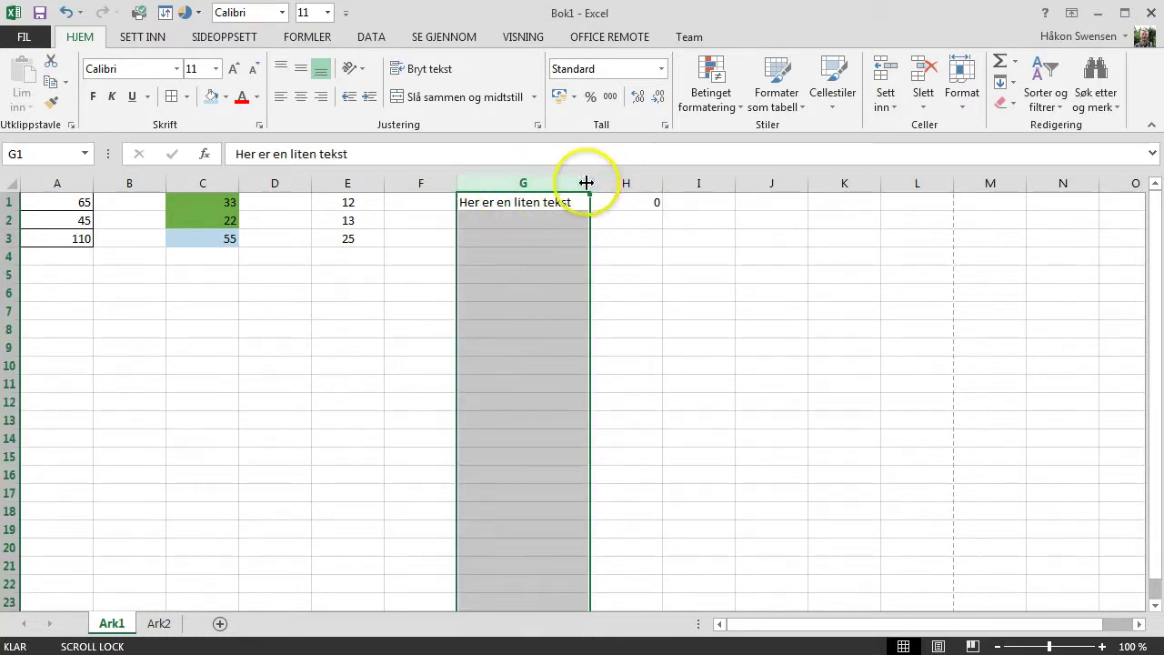
left_click_drag(588, 182, 532, 183)
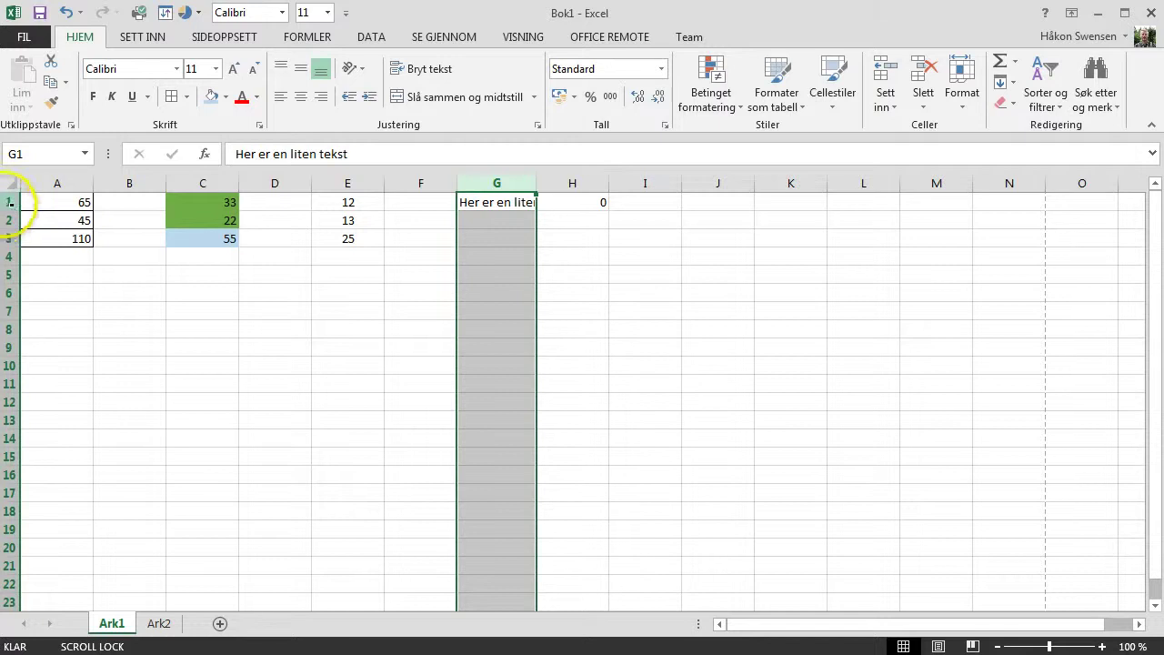
Increase row 1's height to 27,00 (36 pixels).
left_click(10, 206)
left_click_drag(9, 208, 10, 229)
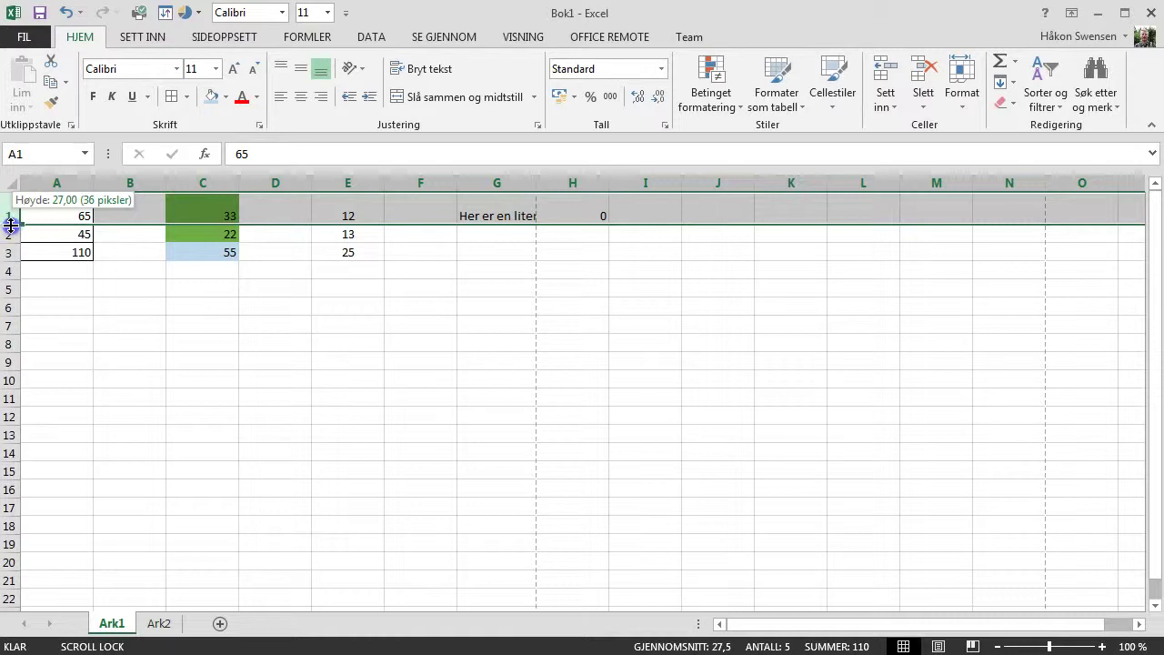
left_click(493, 212)
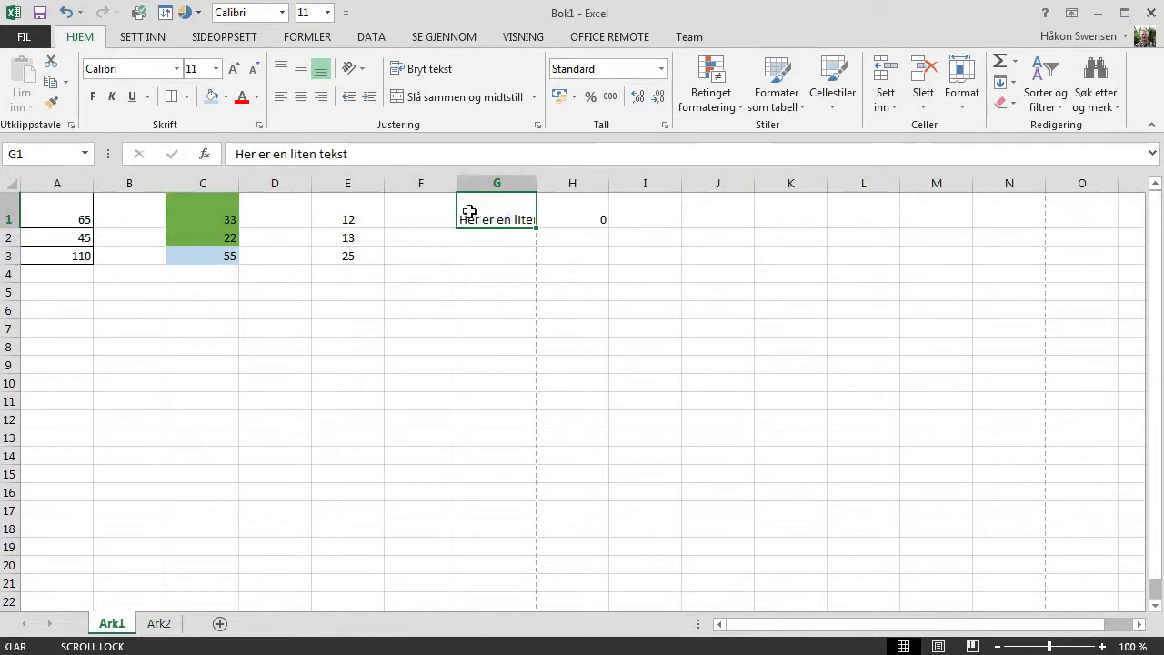
Turn on Bryt tekst for G1 so 'Her er en liten tekst' wraps, then select G1:I1.
left_click(436, 70)
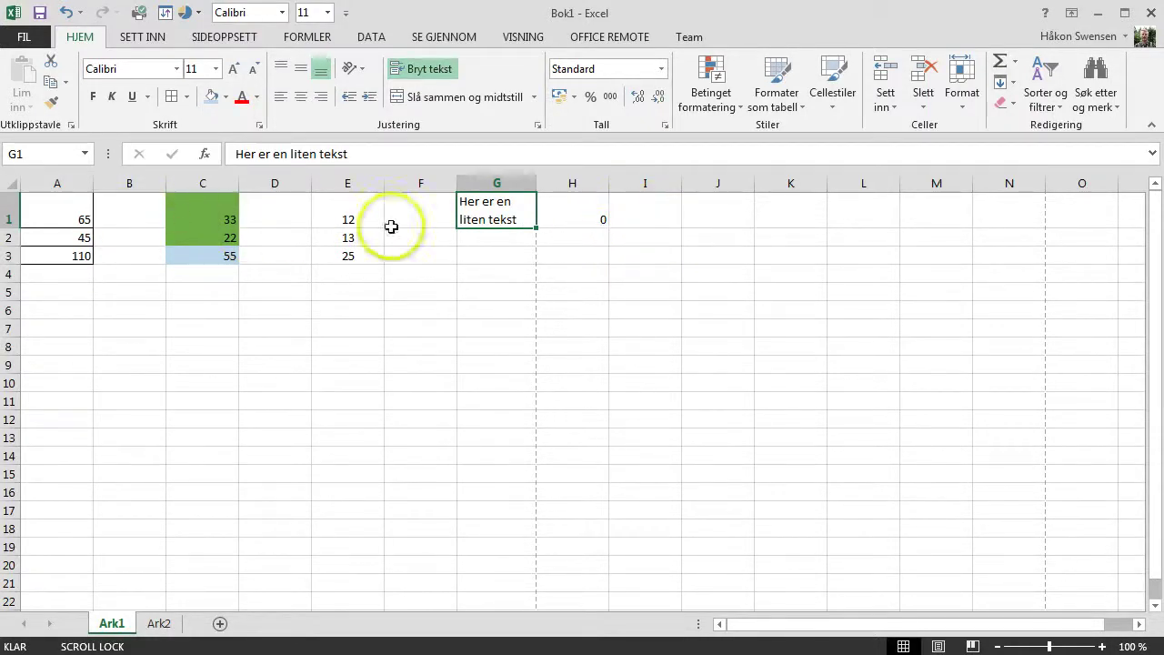
left_click(561, 259)
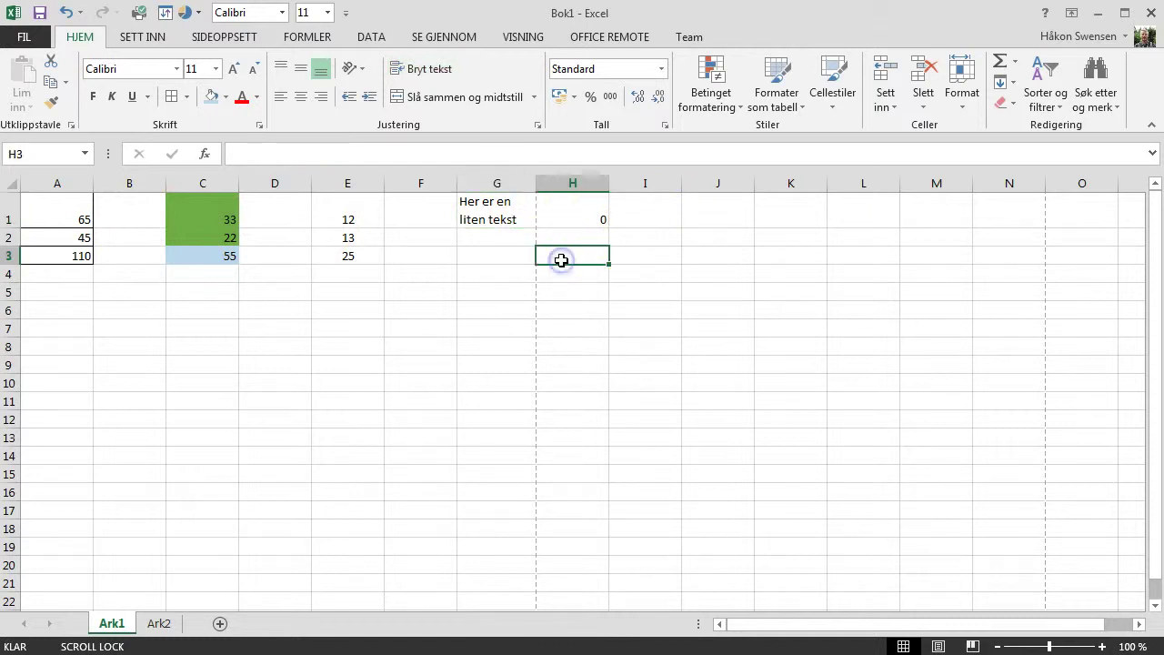
left_click_drag(479, 214, 572, 210)
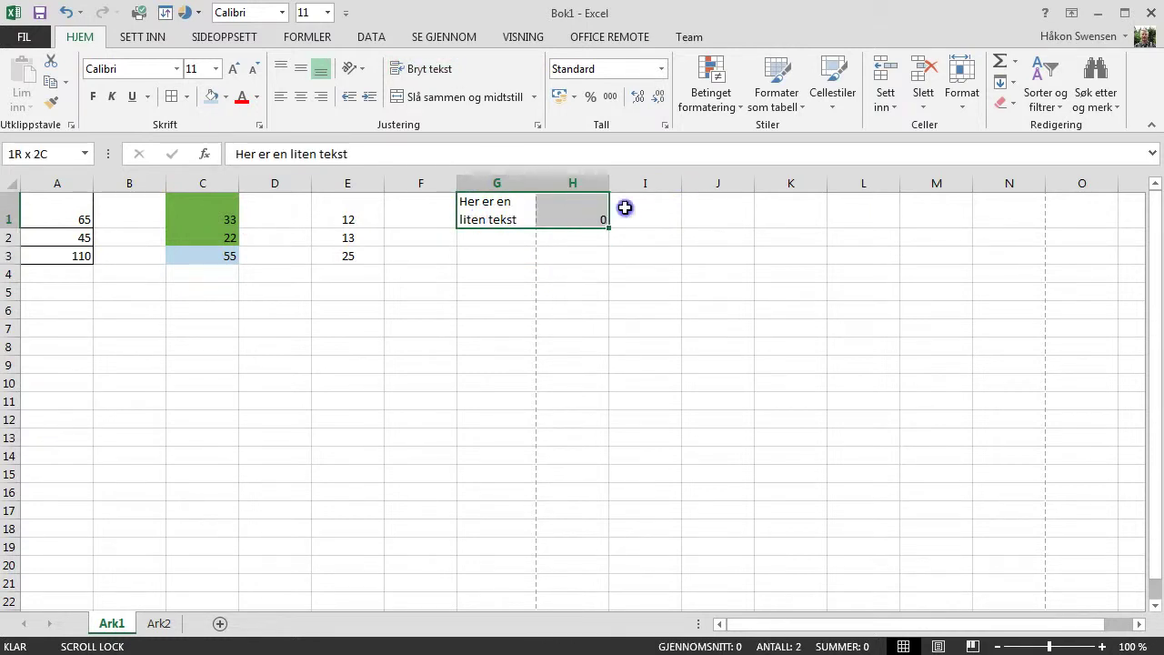
left_click_drag(572, 210, 631, 205)
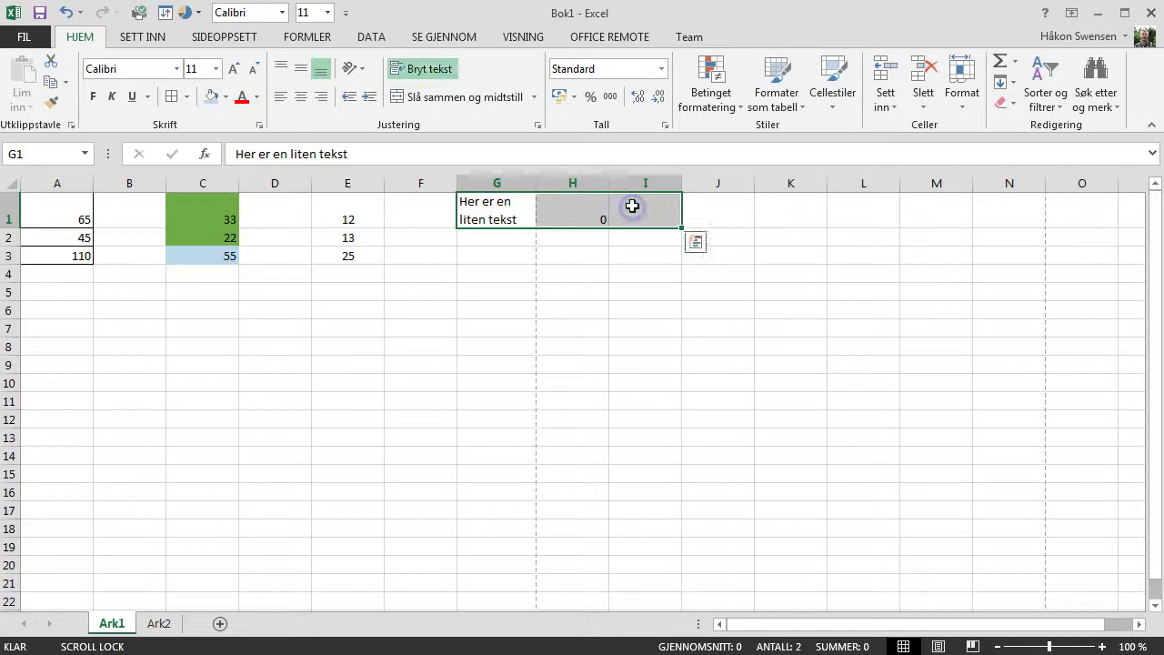
Merge and centre G1:I1, accepting the warning that discards H1's 0.
left_click(439, 103)
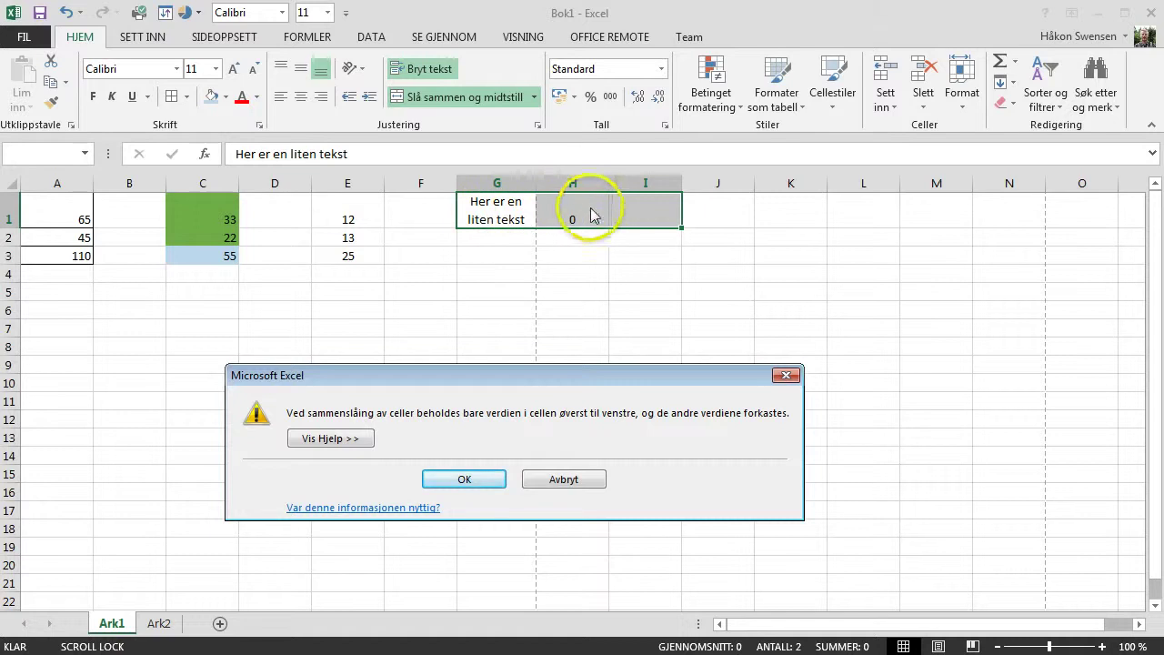
left_click(455, 479)
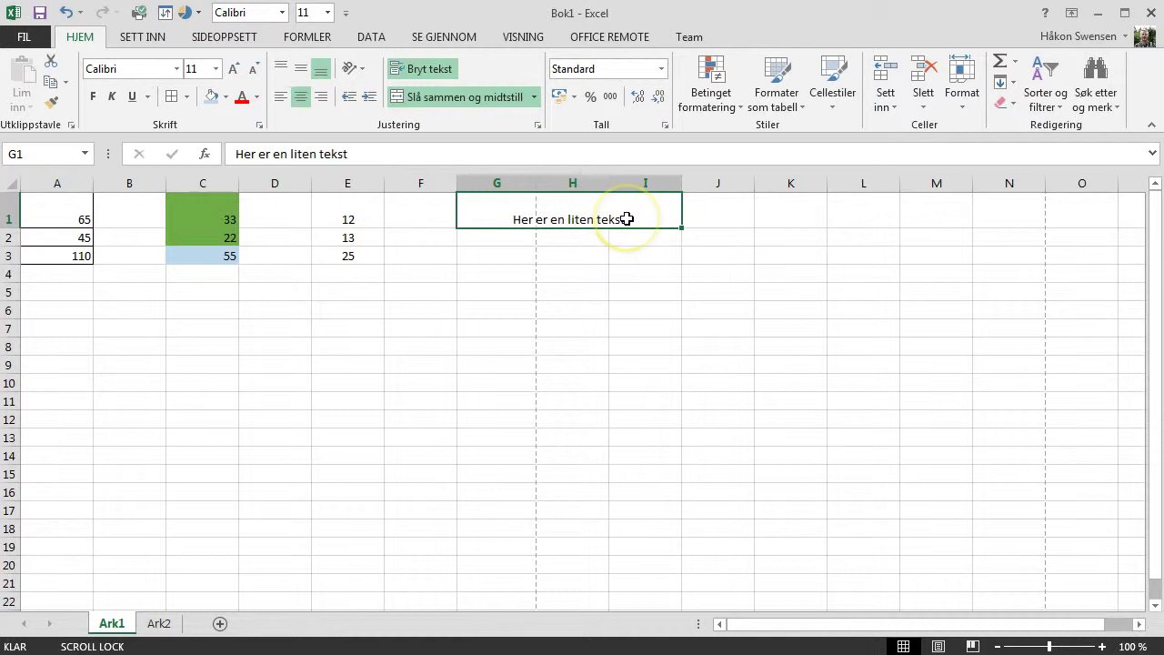
Unmerge G1:I1 with Del opp celler, leaving the wrapped sentence in G1 alone.
left_click(652, 211)
left_click(494, 219)
left_click(644, 218)
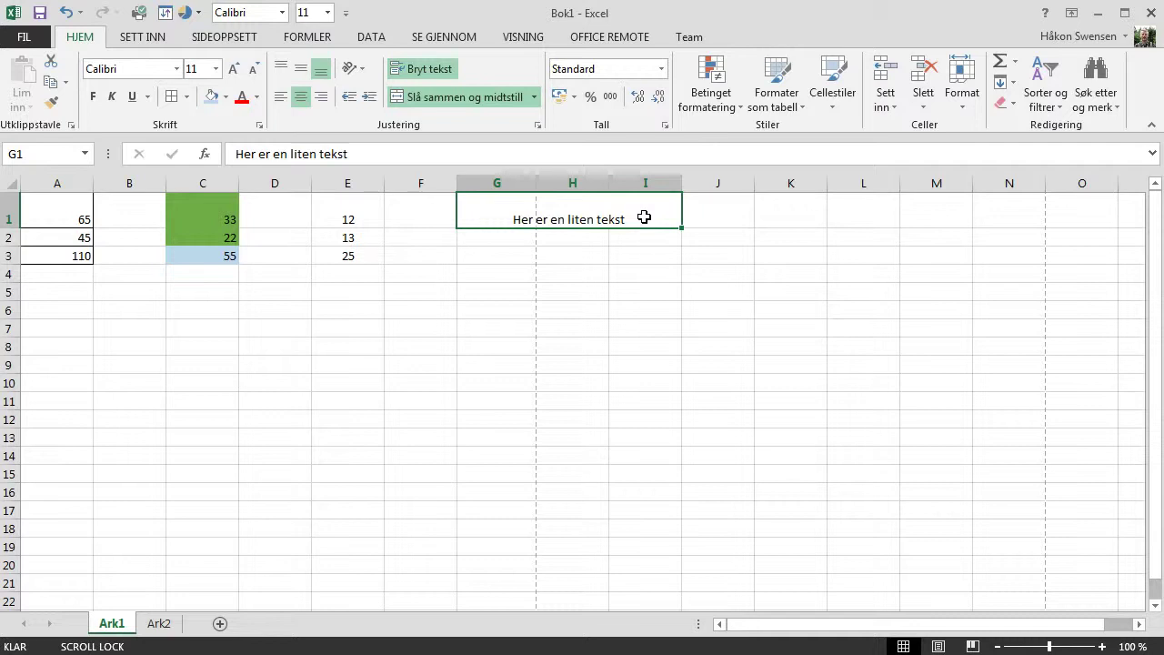
left_click(515, 229)
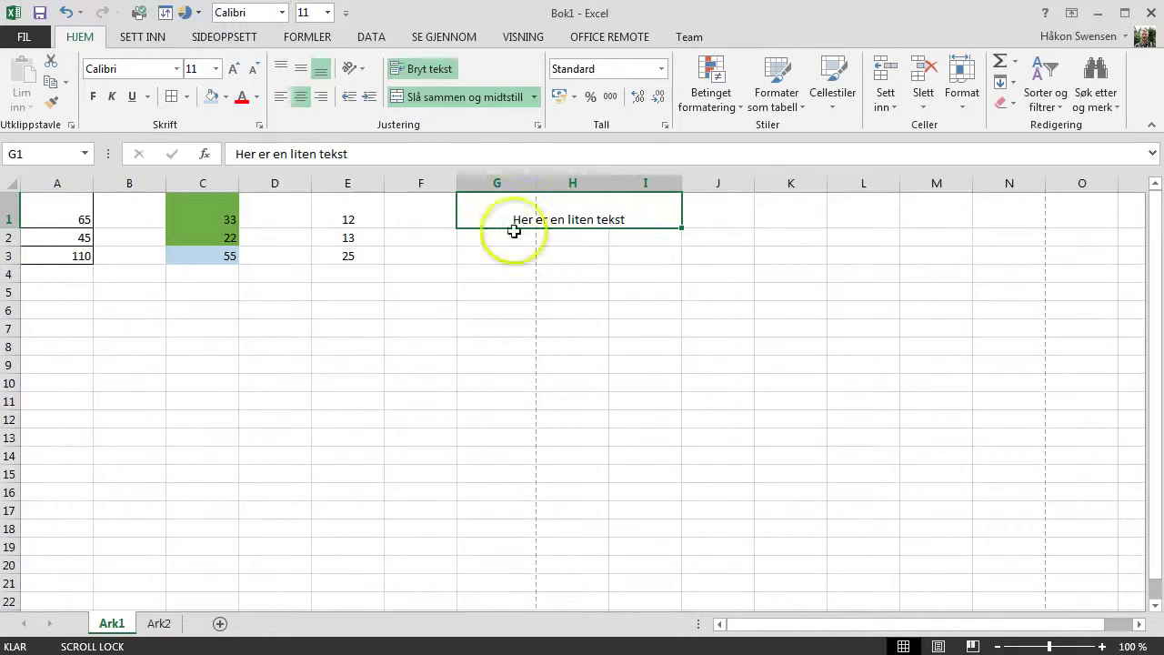
left_click(612, 205)
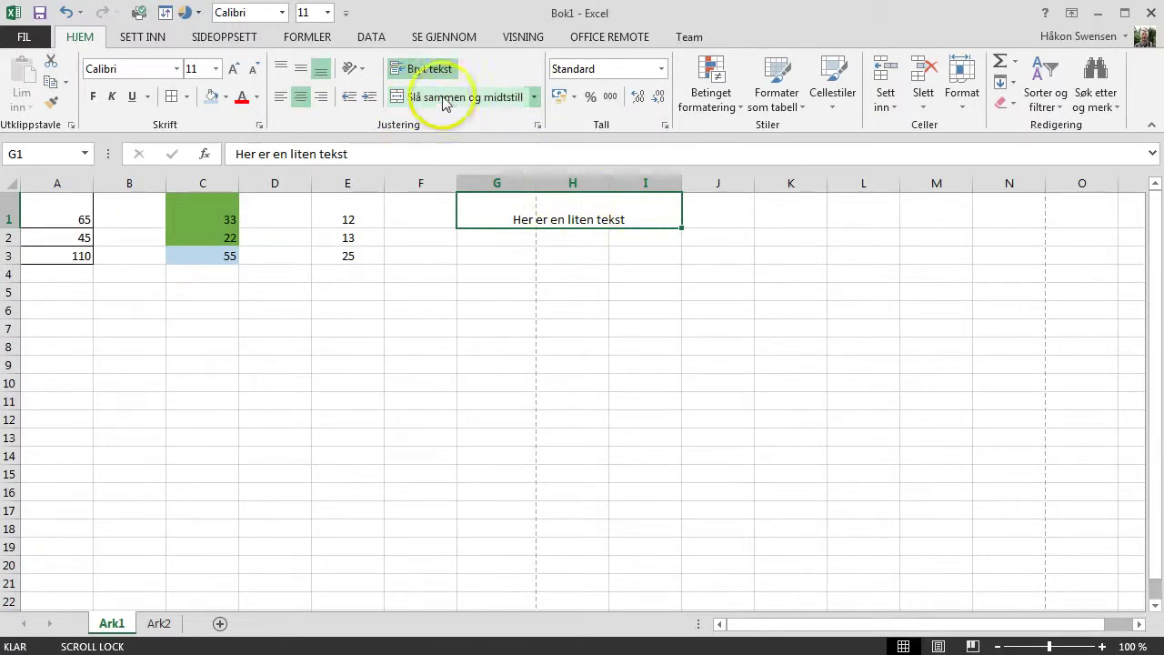
left_click(536, 98)
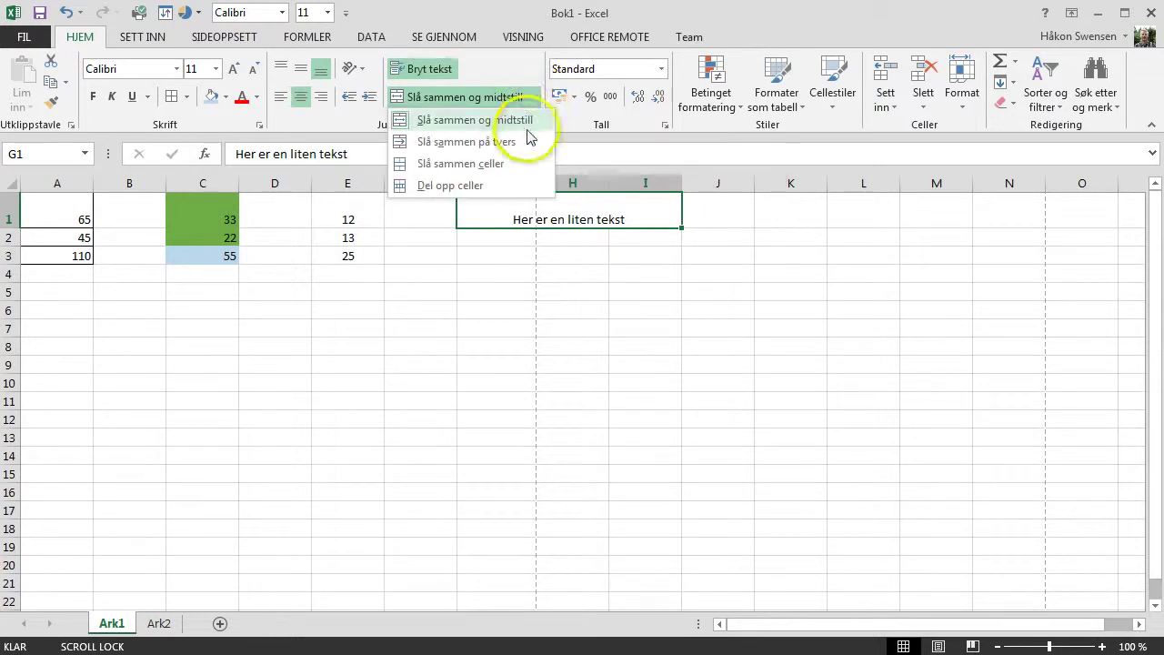
left_click(498, 188)
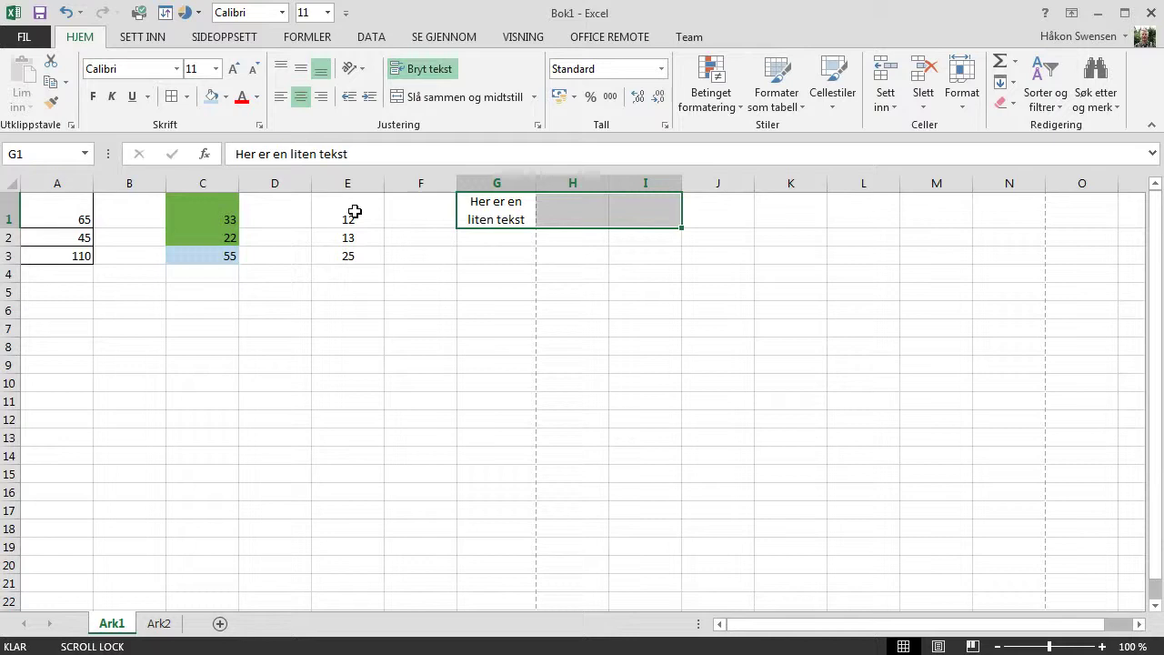
Apply the kr accounting format to E1:E3, showing kr 12,00, kr 13,00 and kr 25,00.
left_click_drag(354, 211, 353, 256)
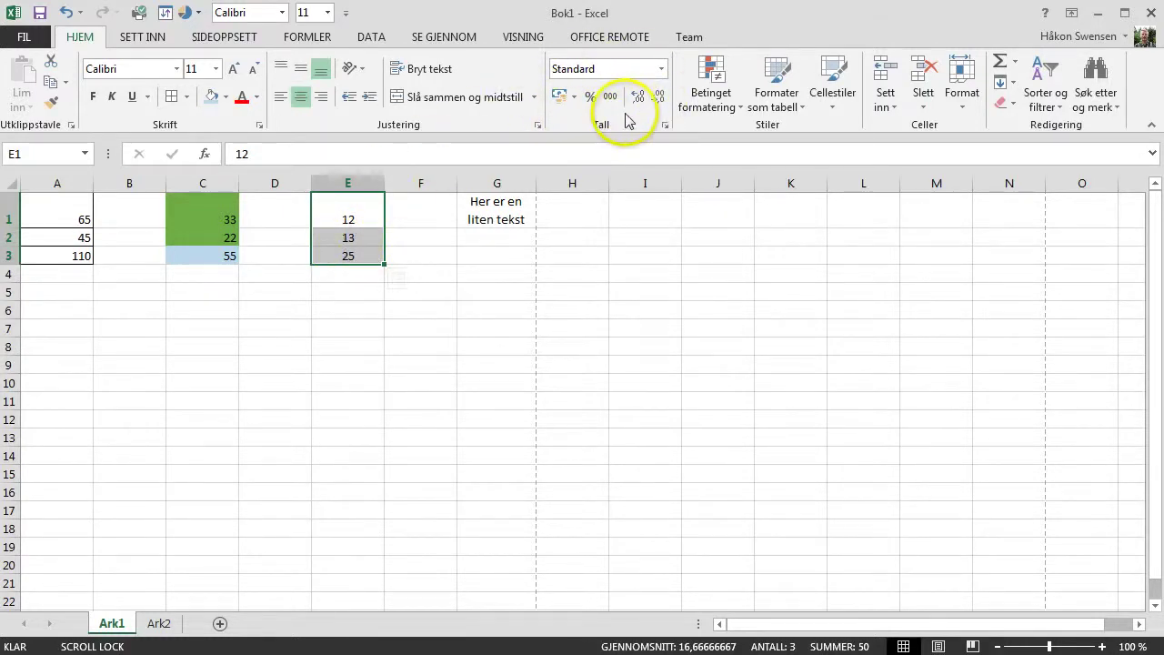
left_click(559, 96)
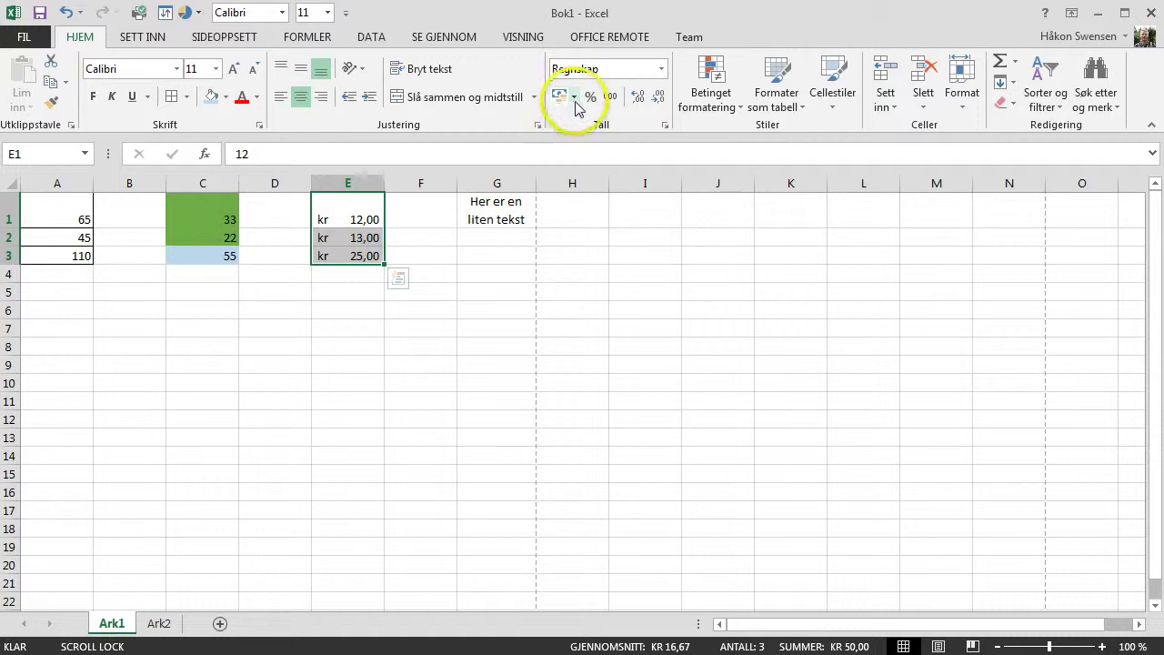
left_click(574, 102)
left_click(608, 146)
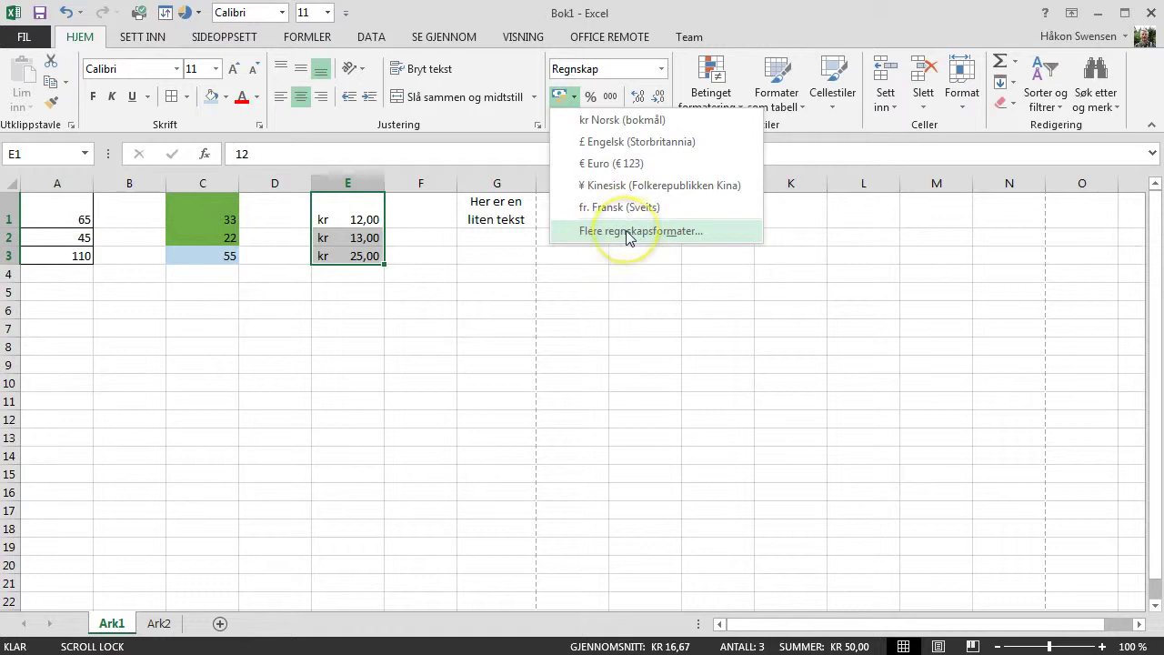
left_click(561, 96)
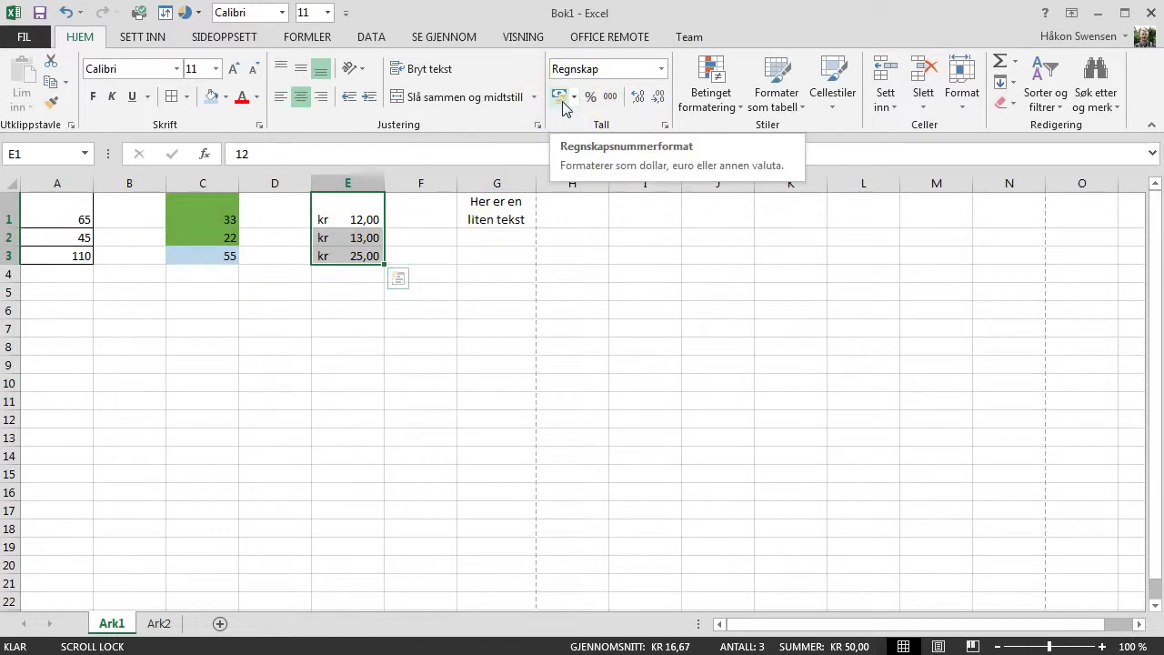
Enter 5 in cells C7 and C8.
left_click(192, 327)
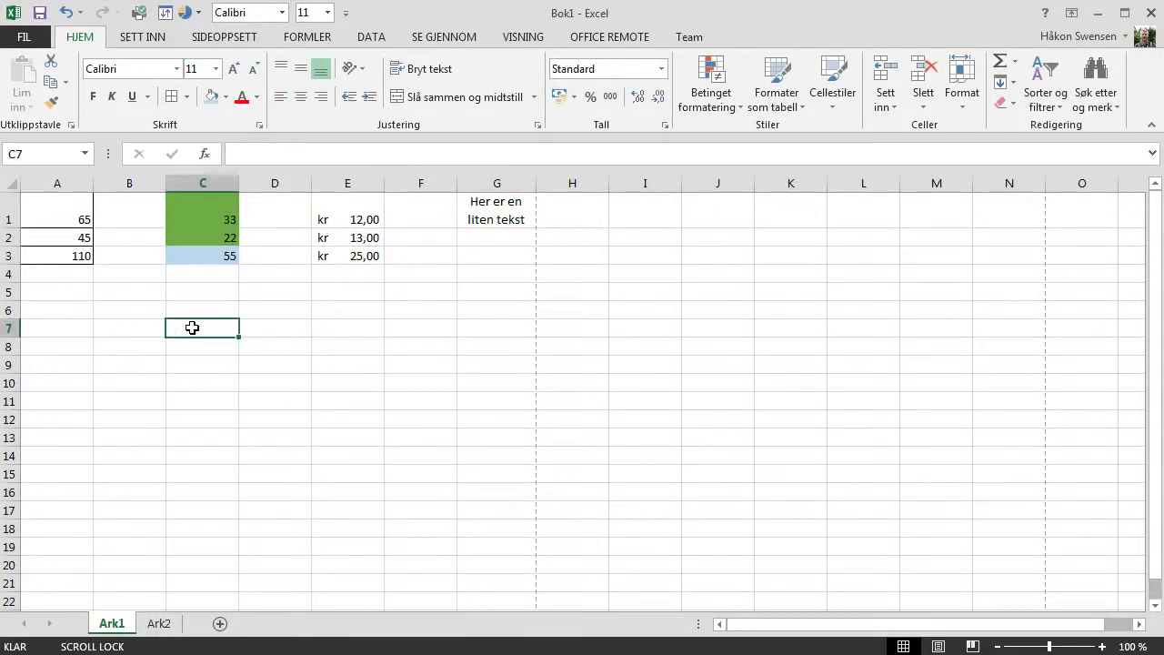
type("5")
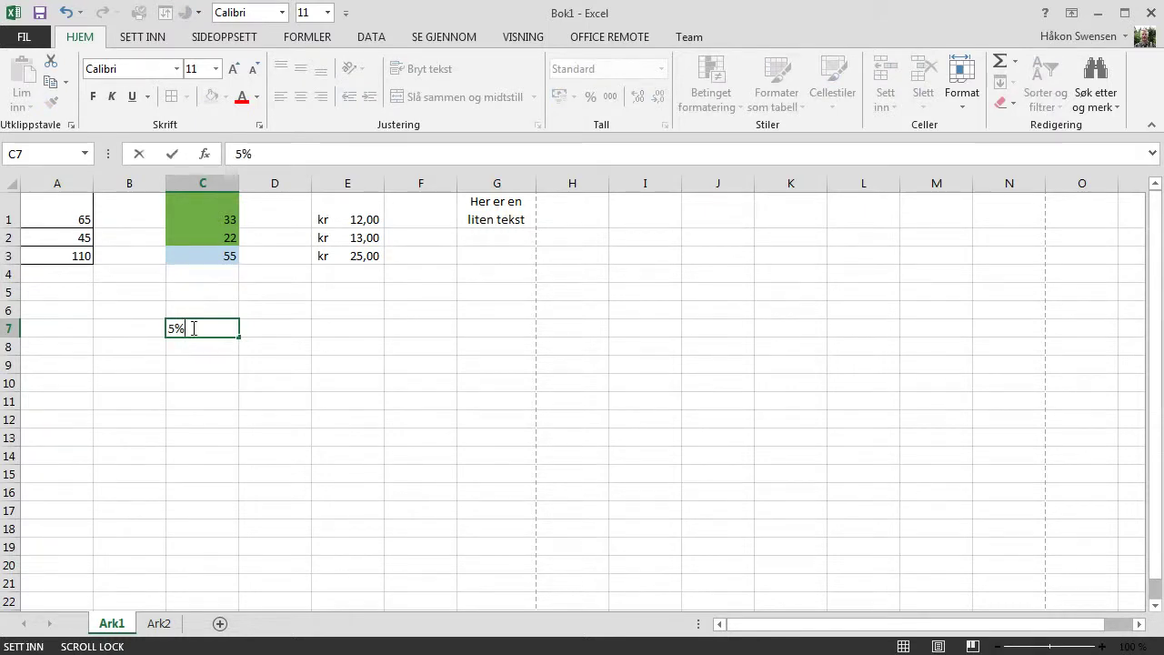
key("Return")
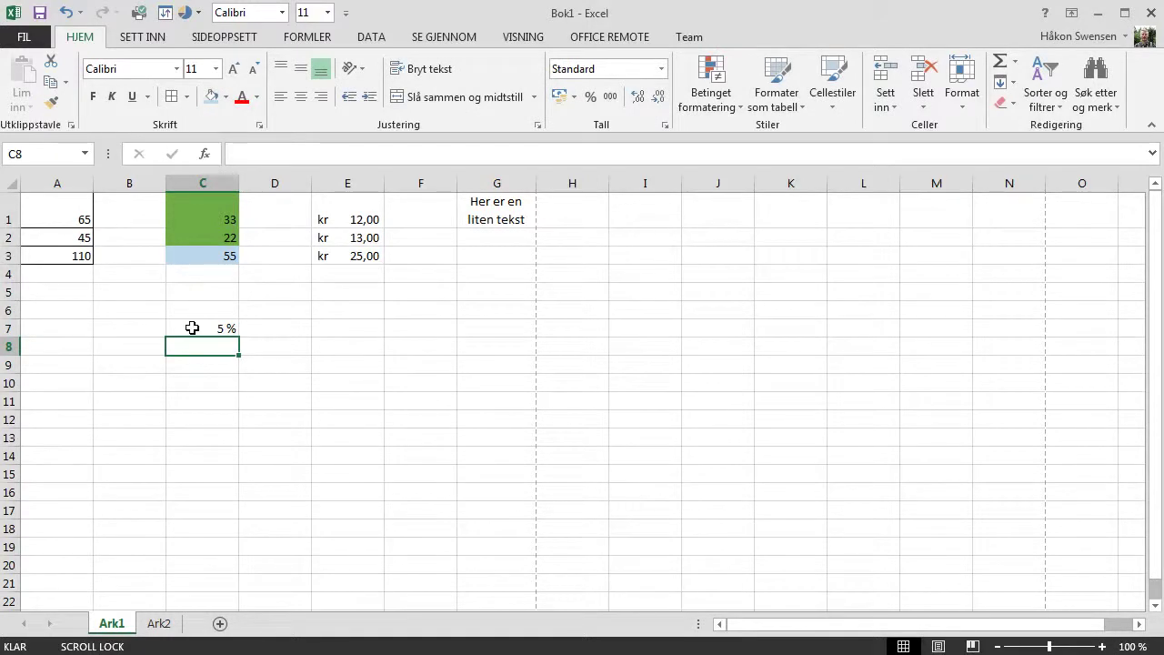
type("5")
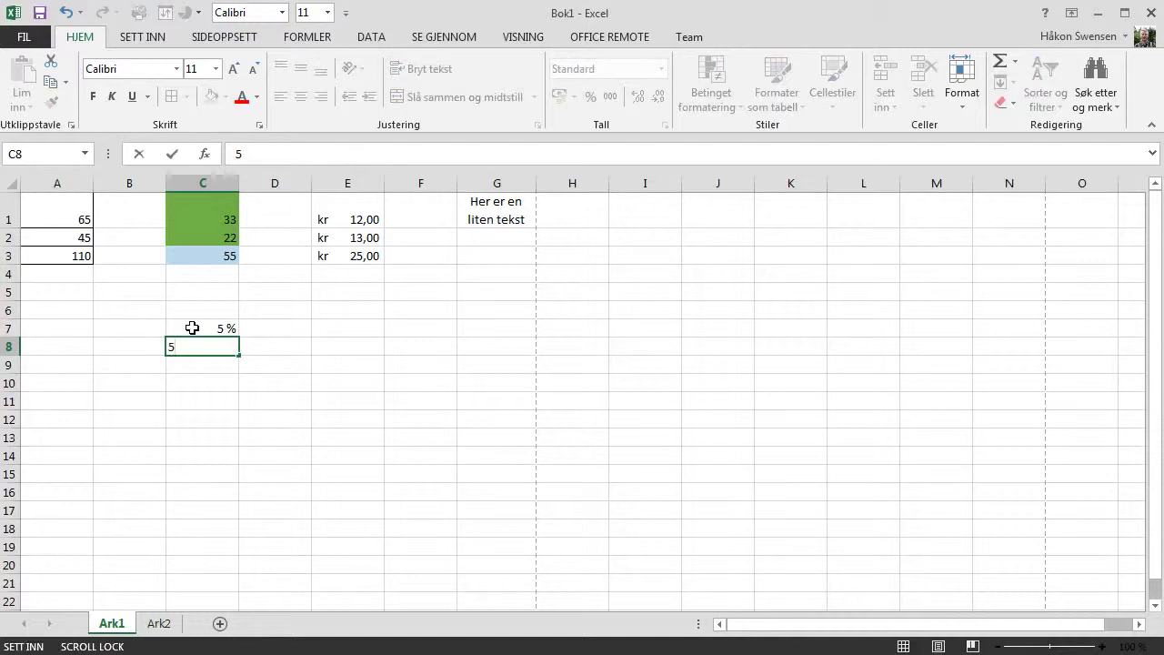
key("Return")
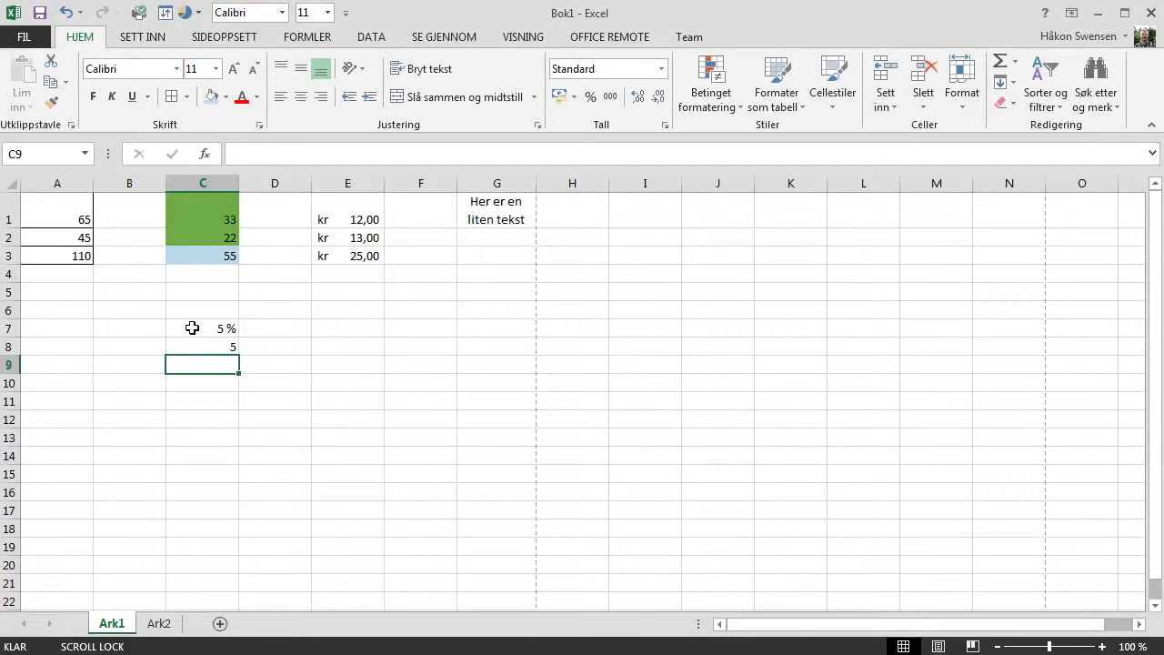
Apply percent style to C8 (500 %) and C9, then enter 5 in C9 to show 5 %.
left_click(222, 343)
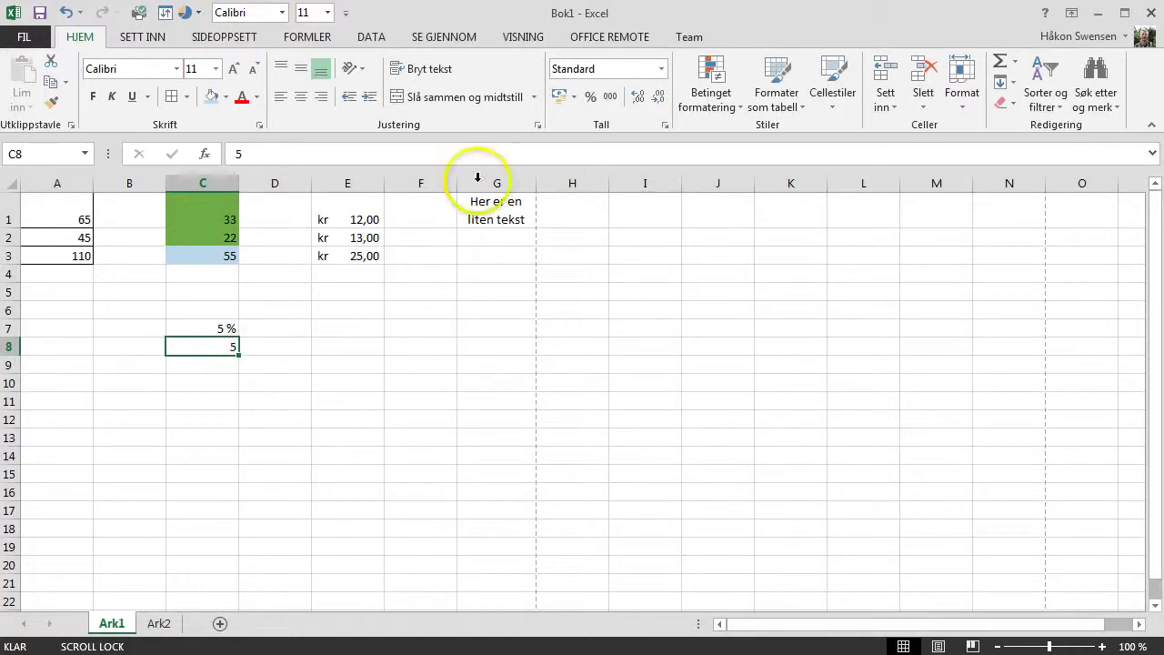
left_click(591, 100)
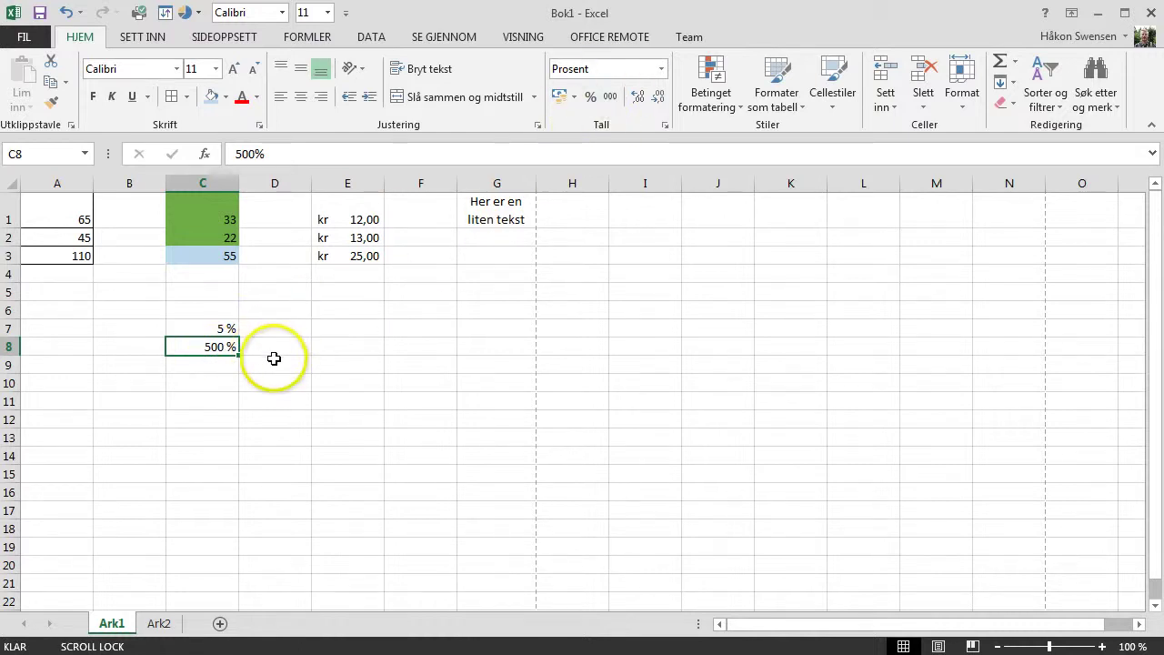
left_click(219, 363)
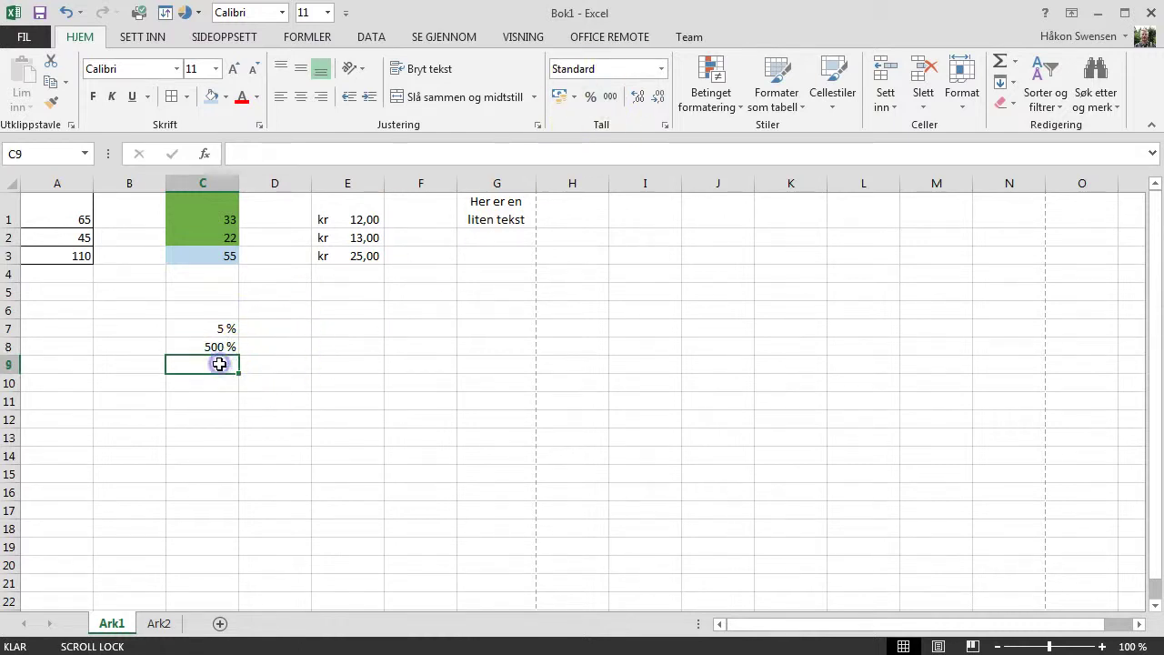
left_click(588, 107)
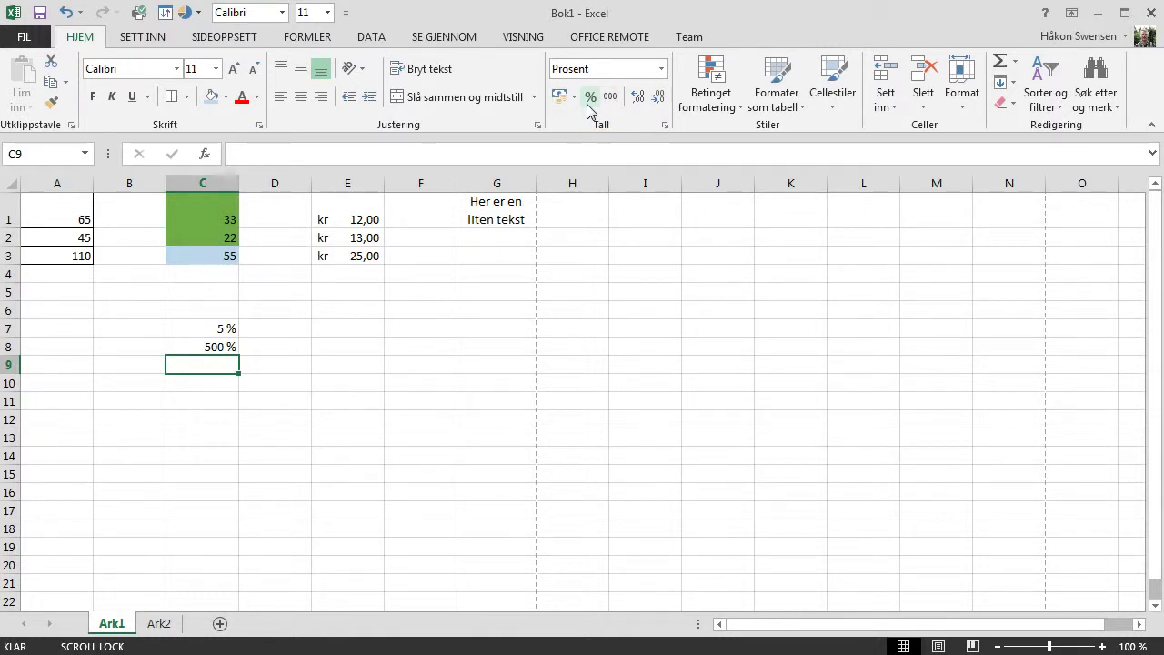
type("5")
key("Return")
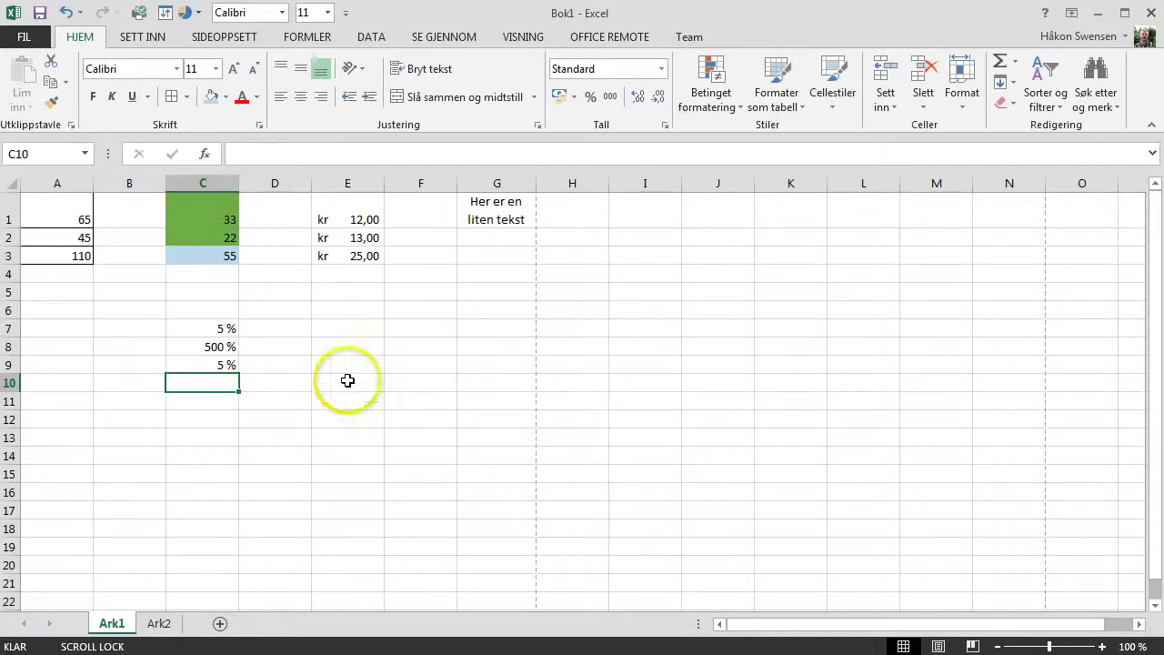
left_click(327, 334)
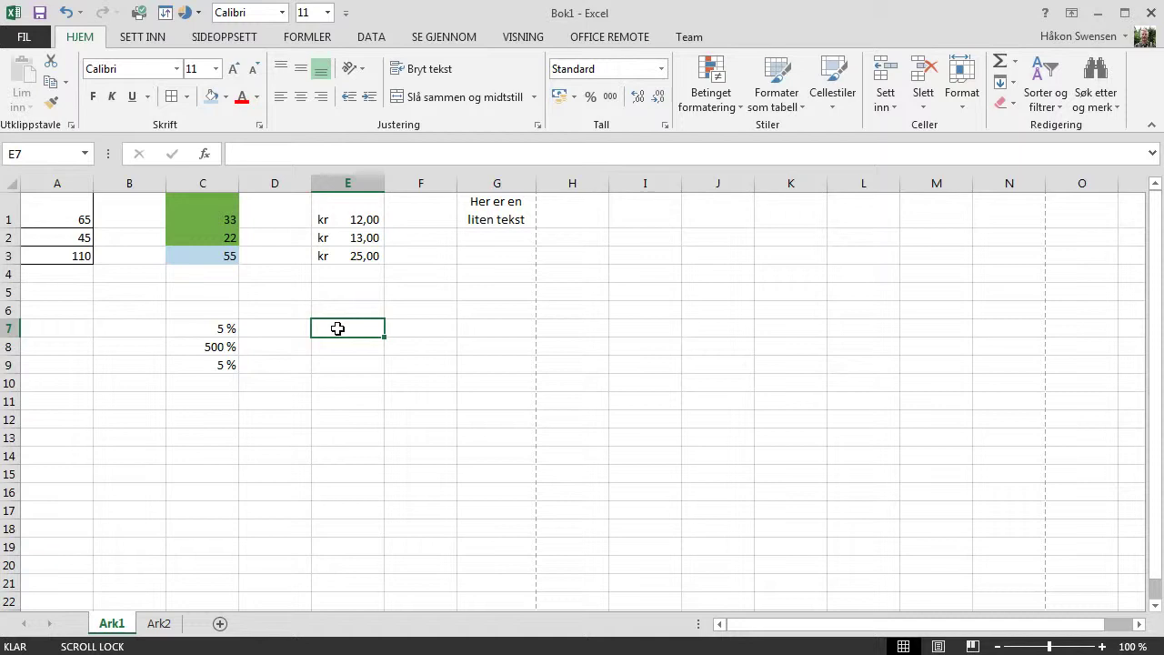
Enter 15000 in E7 and 1500 in E8.
type("15000")
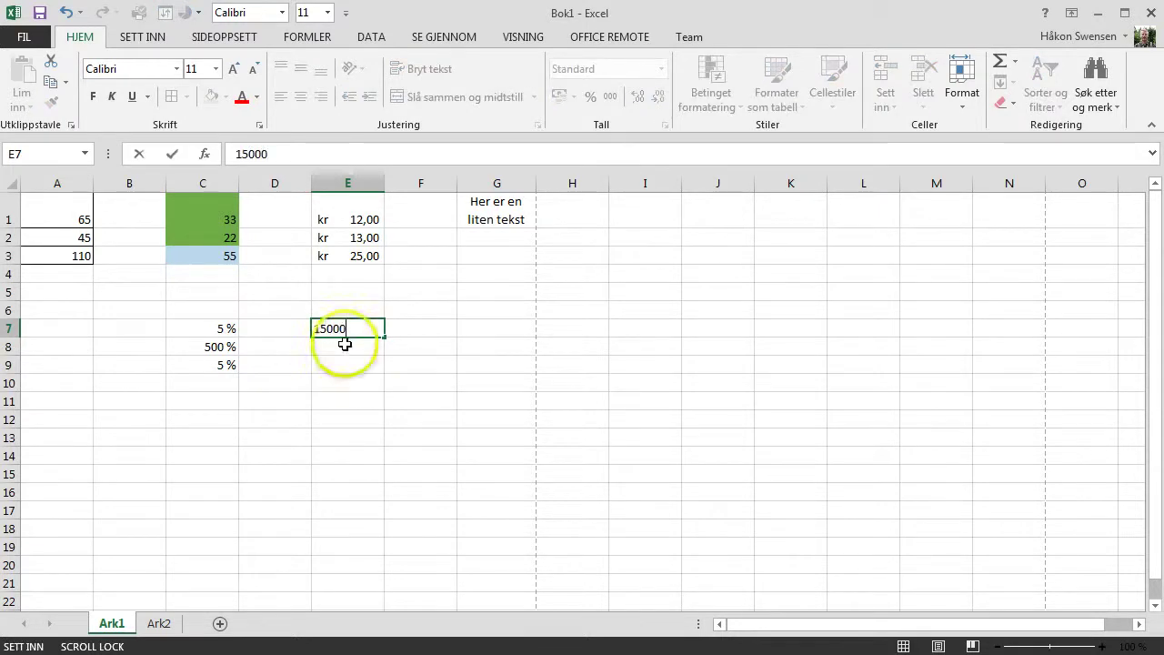
left_click(346, 346)
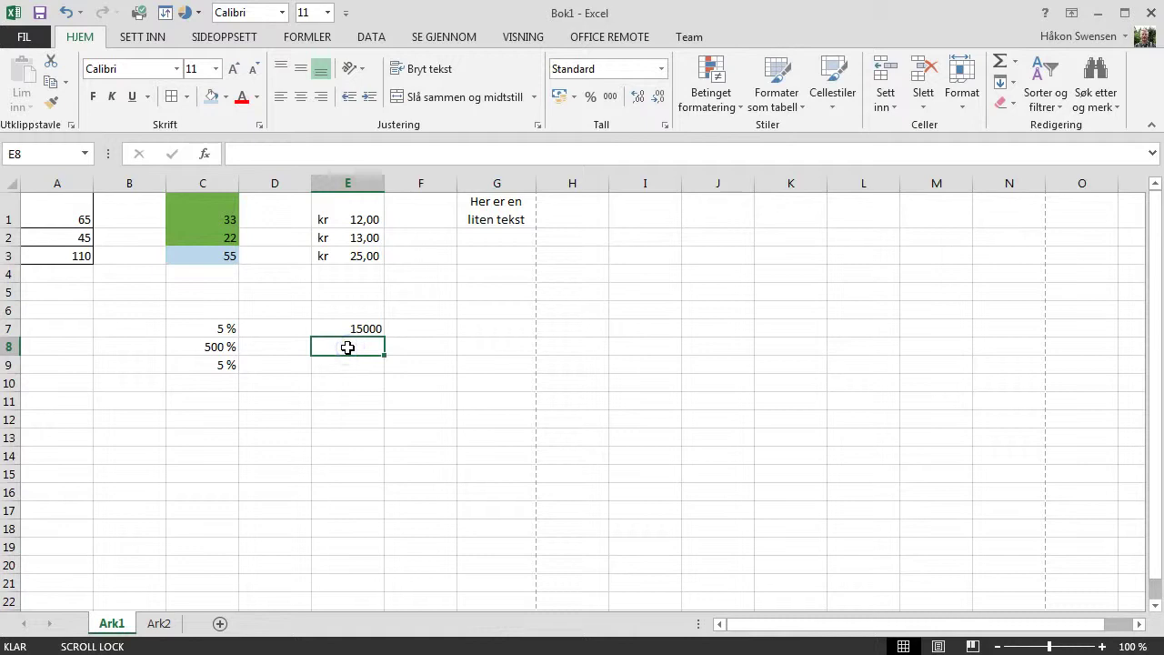
type("1500")
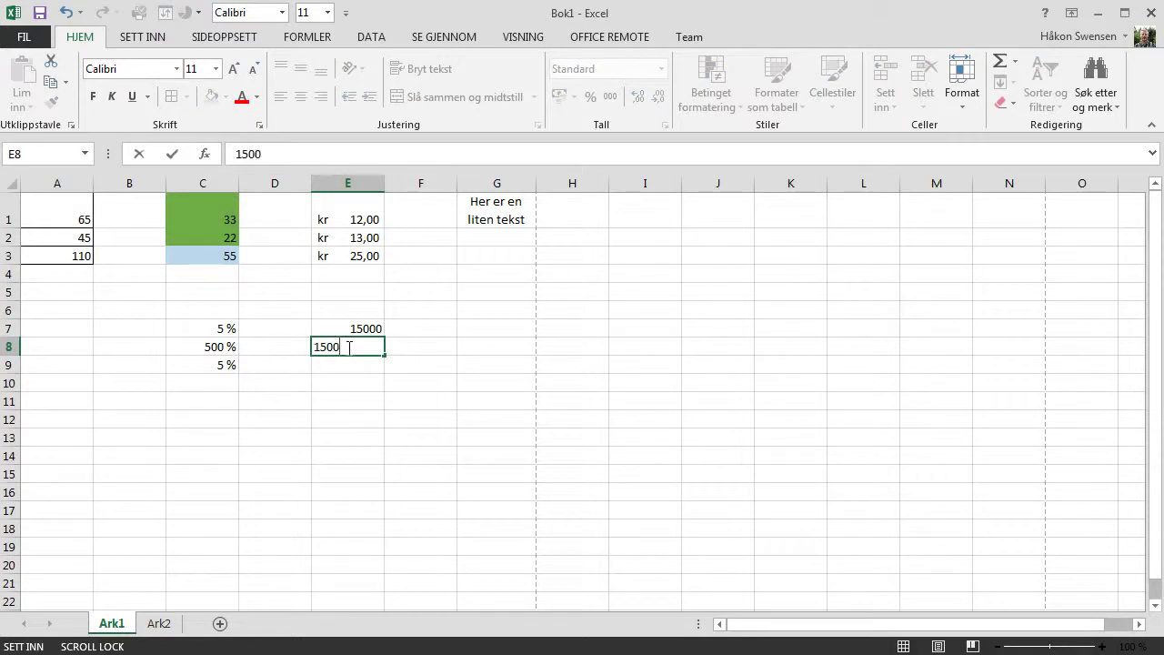
left_click(351, 364)
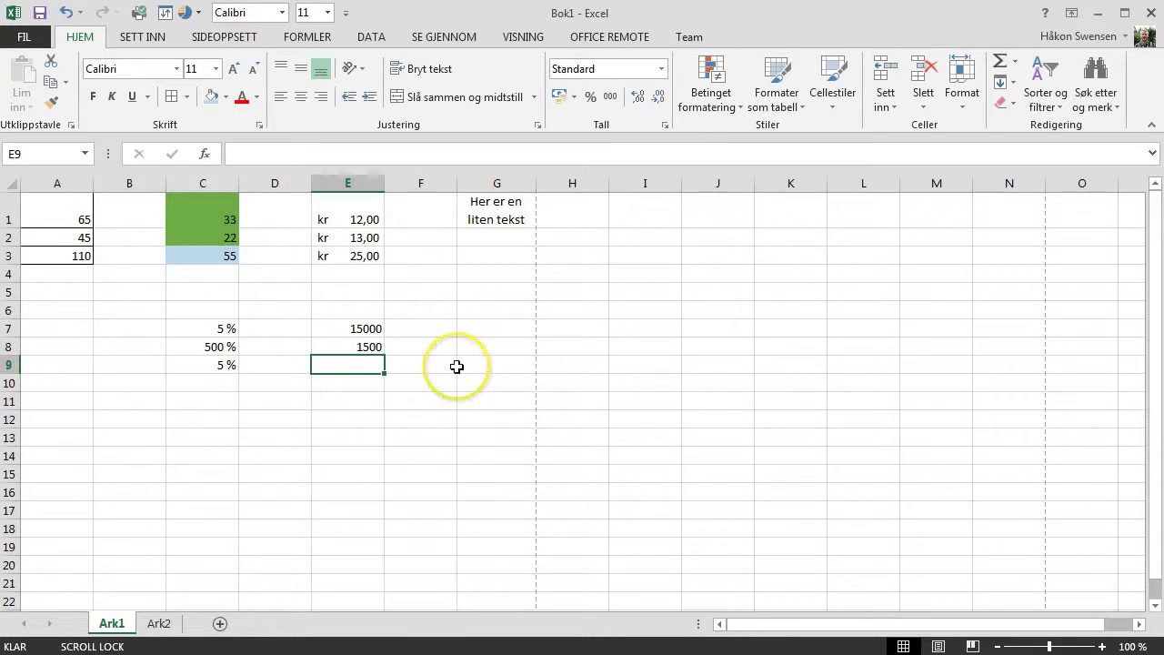
Apply Comma Style to E7 and E8 so they read 15 000,00 and 1 500,00.
left_click(341, 330)
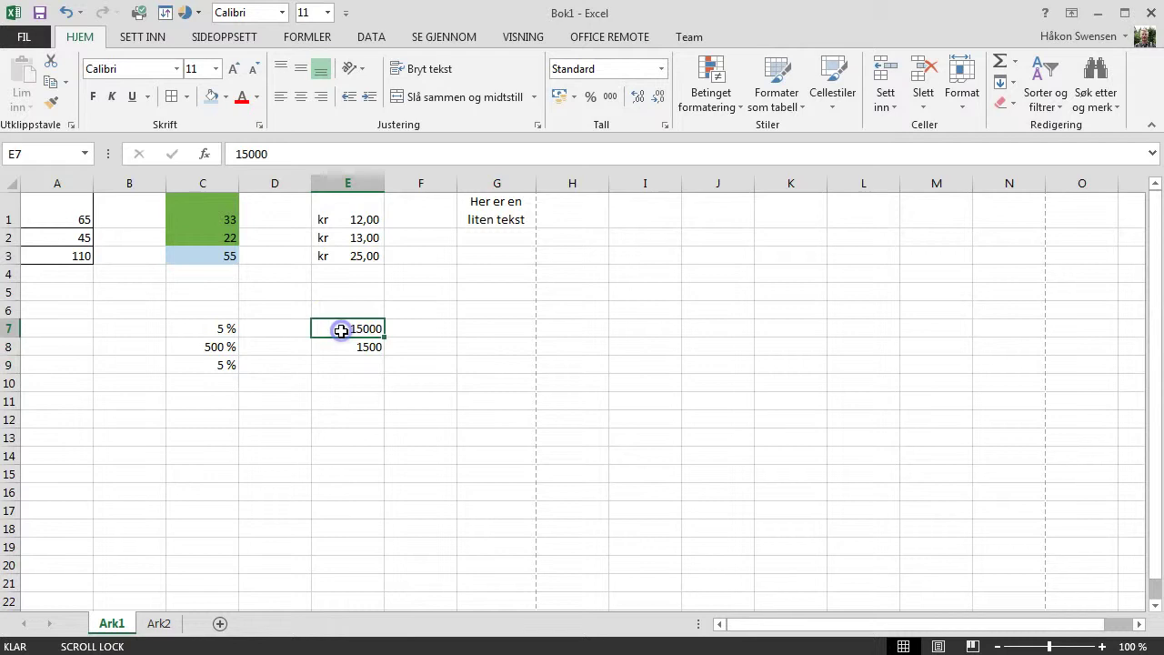
left_click(617, 103)
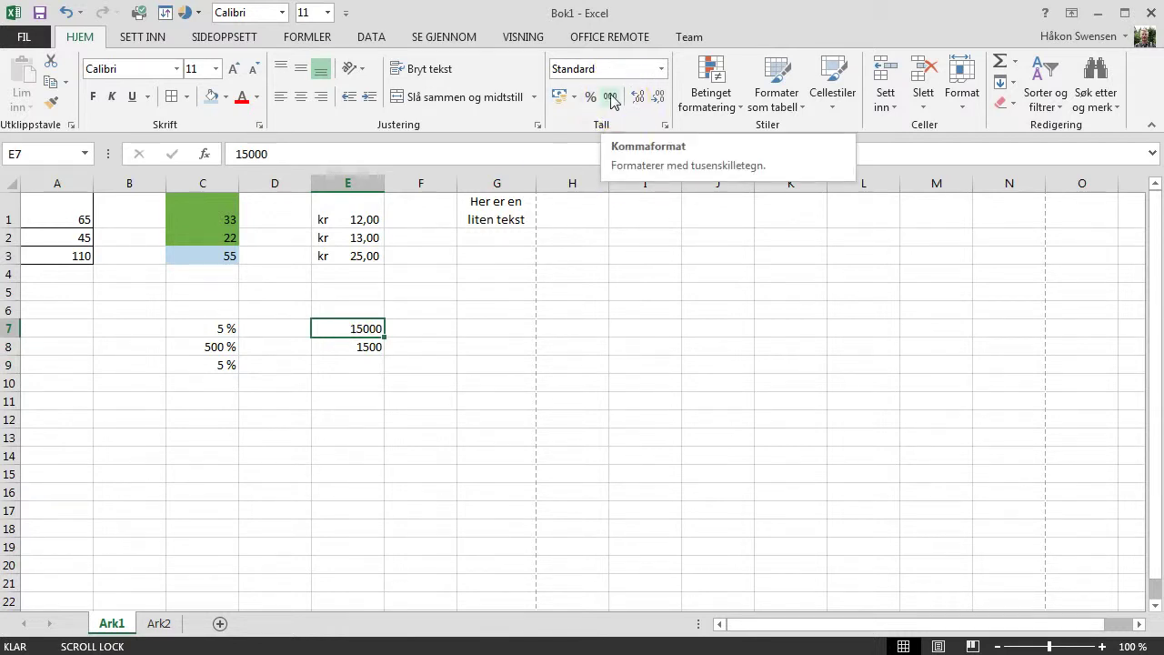
left_click(612, 101)
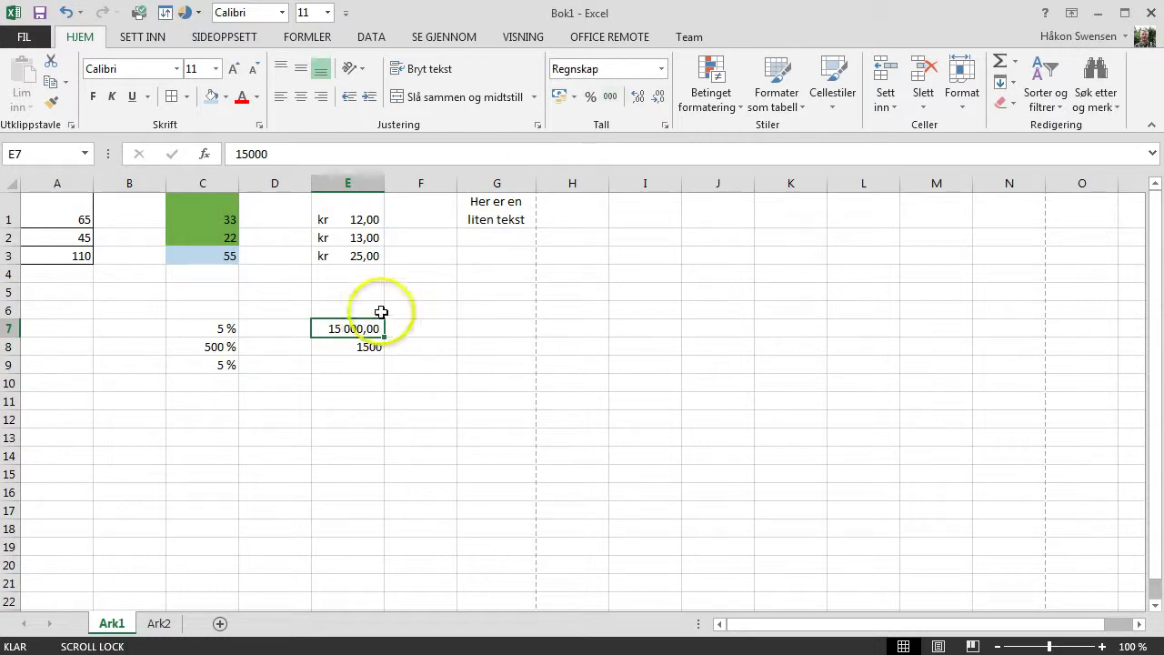
left_click(348, 332)
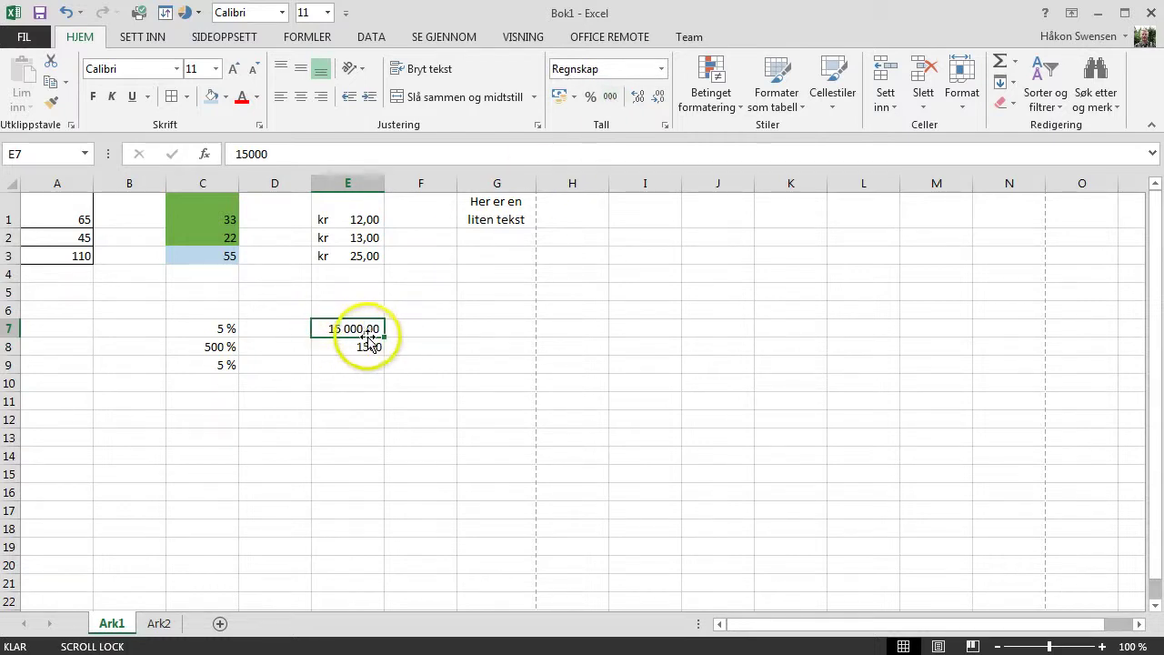
left_click(361, 348)
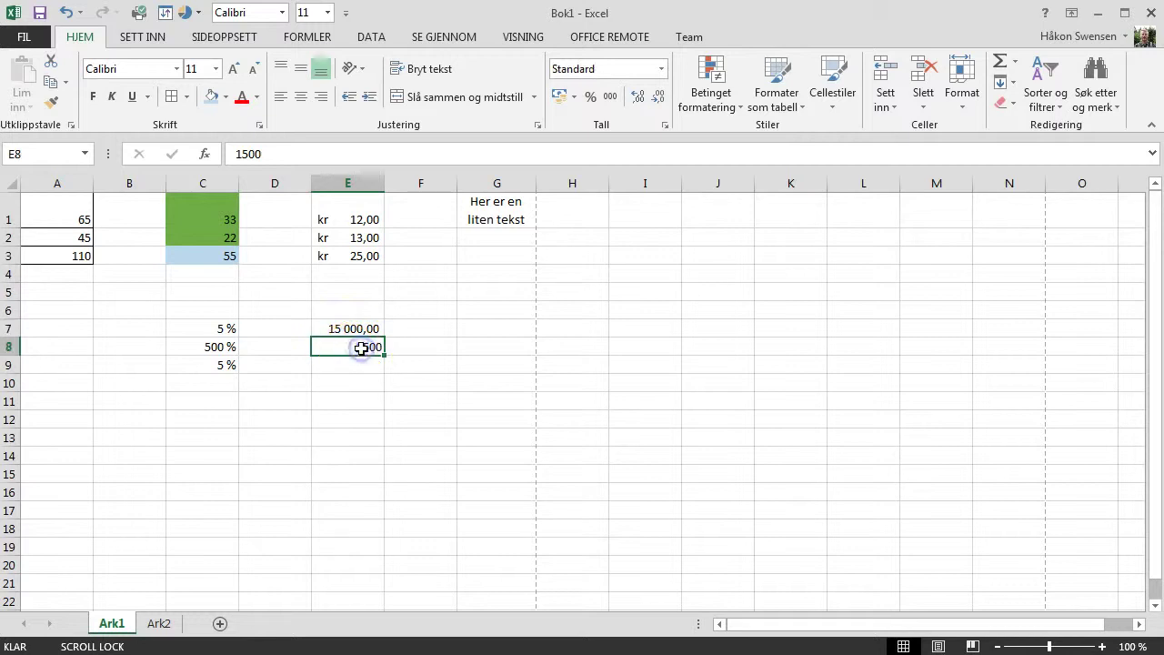
left_click(614, 96)
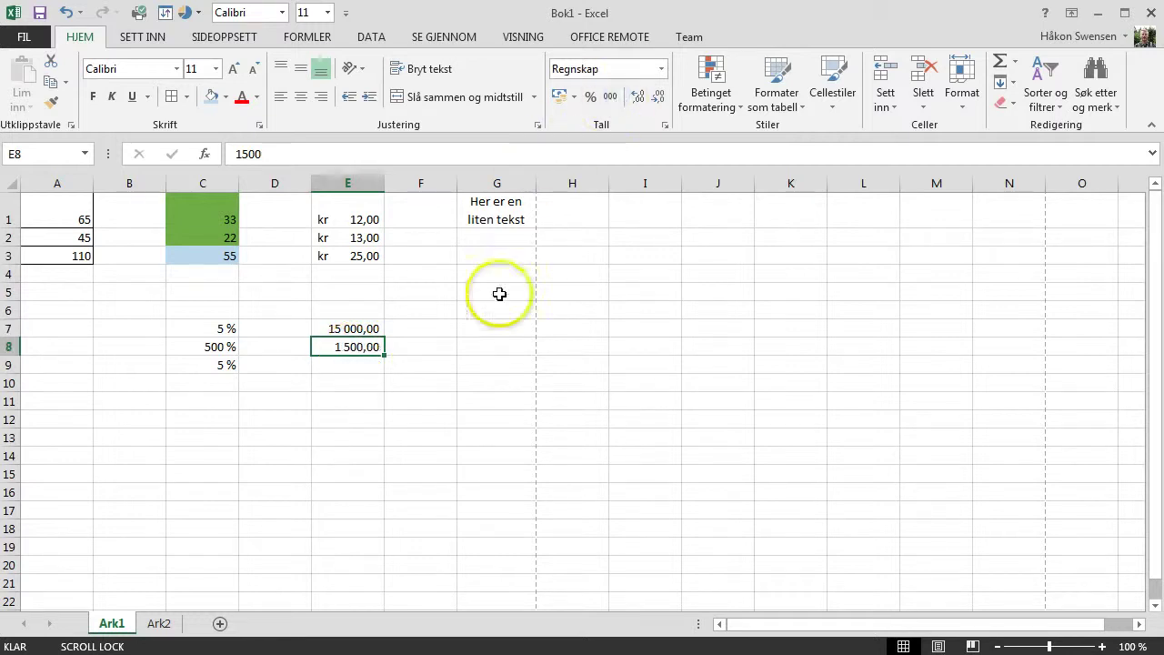
left_click(343, 367)
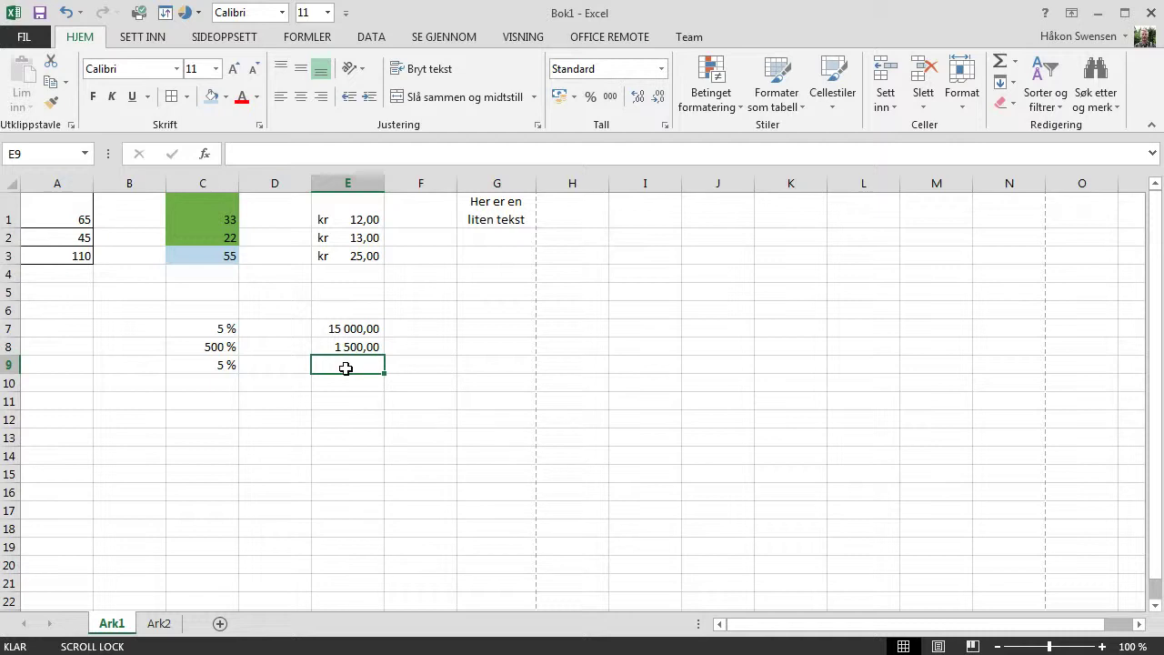
left_click(346, 365)
Remove all decimals from E7:E8 so they show 15 000 and 1 500.
left_click_drag(359, 326, 359, 346)
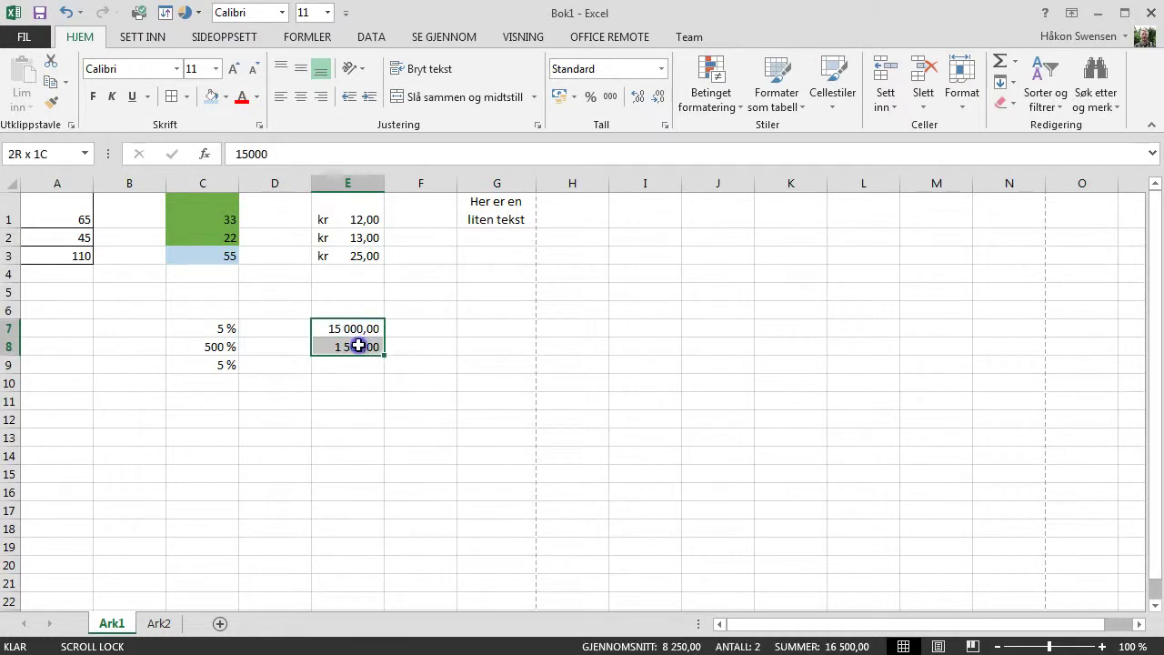
left_click(658, 105)
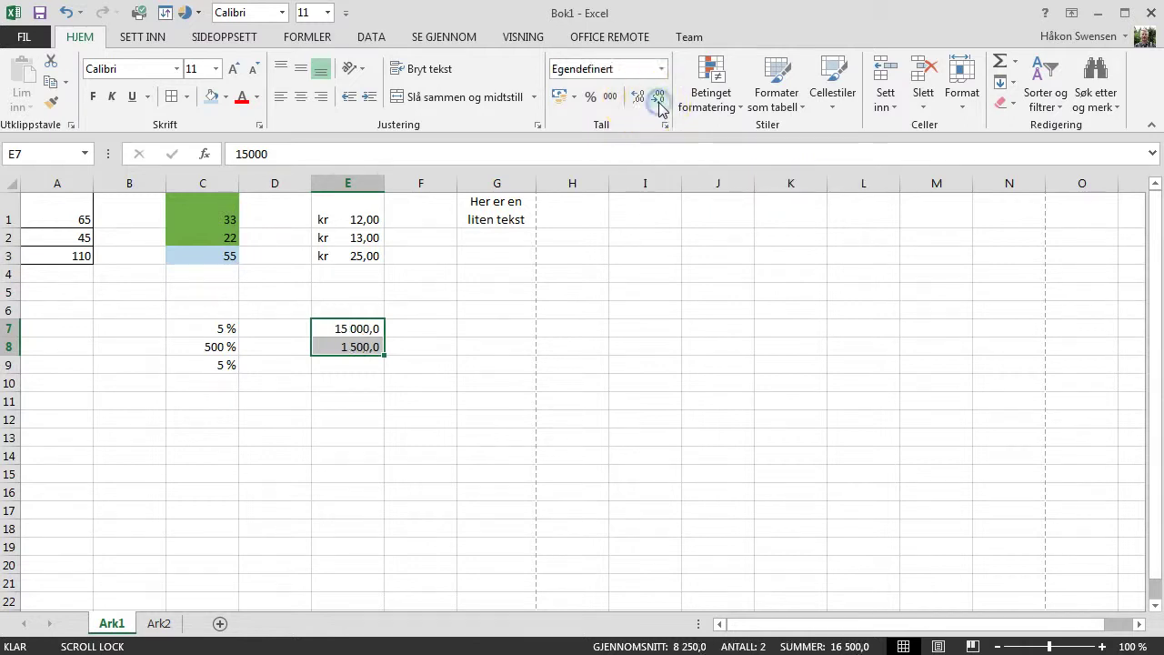
left_click(650, 103)
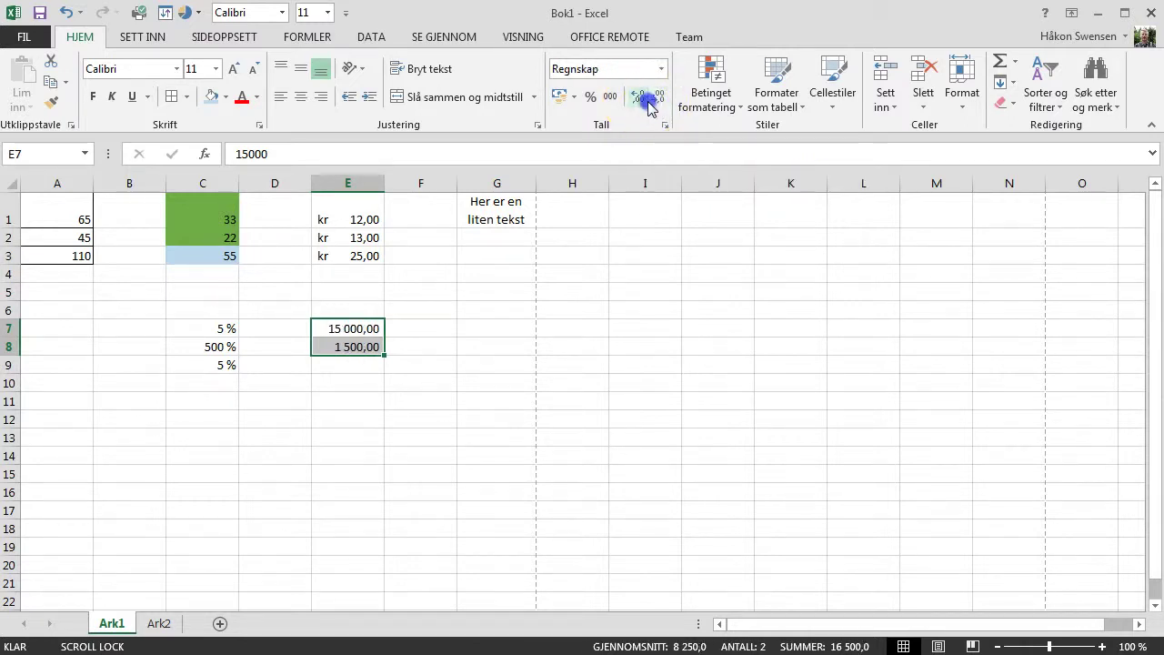
left_click(656, 103)
left_click(662, 104)
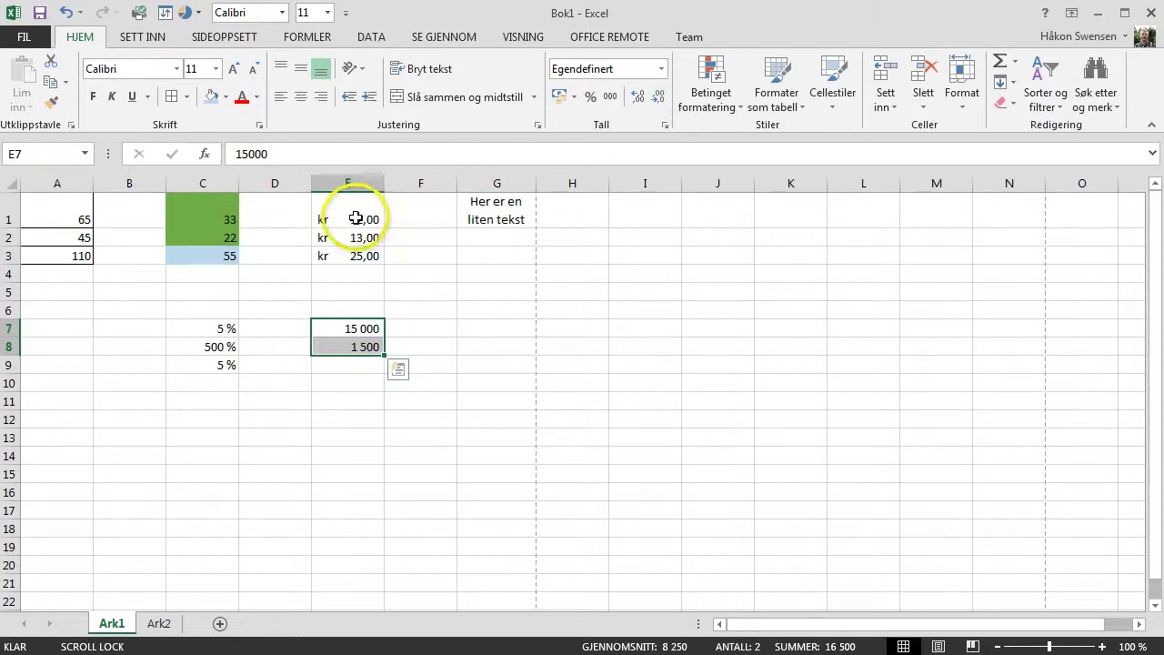
Remove the decimals from the prices in E1:E3, leaving kr 12, kr 13 and kr 25.
left_click_drag(352, 219, 357, 255)
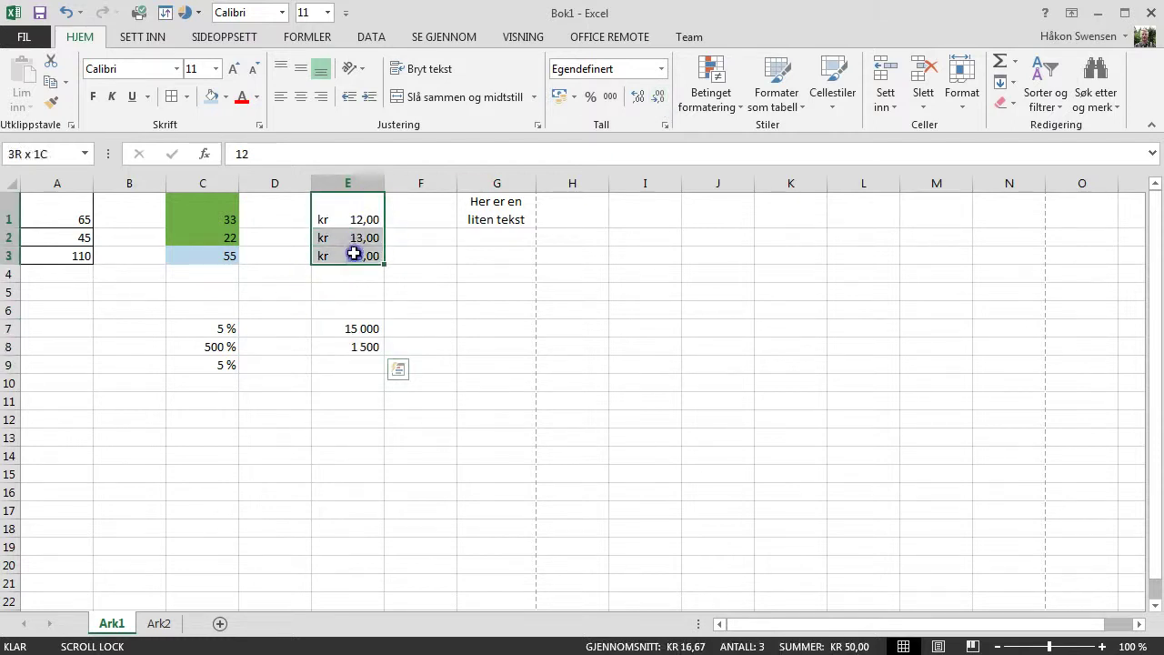
left_click(658, 99)
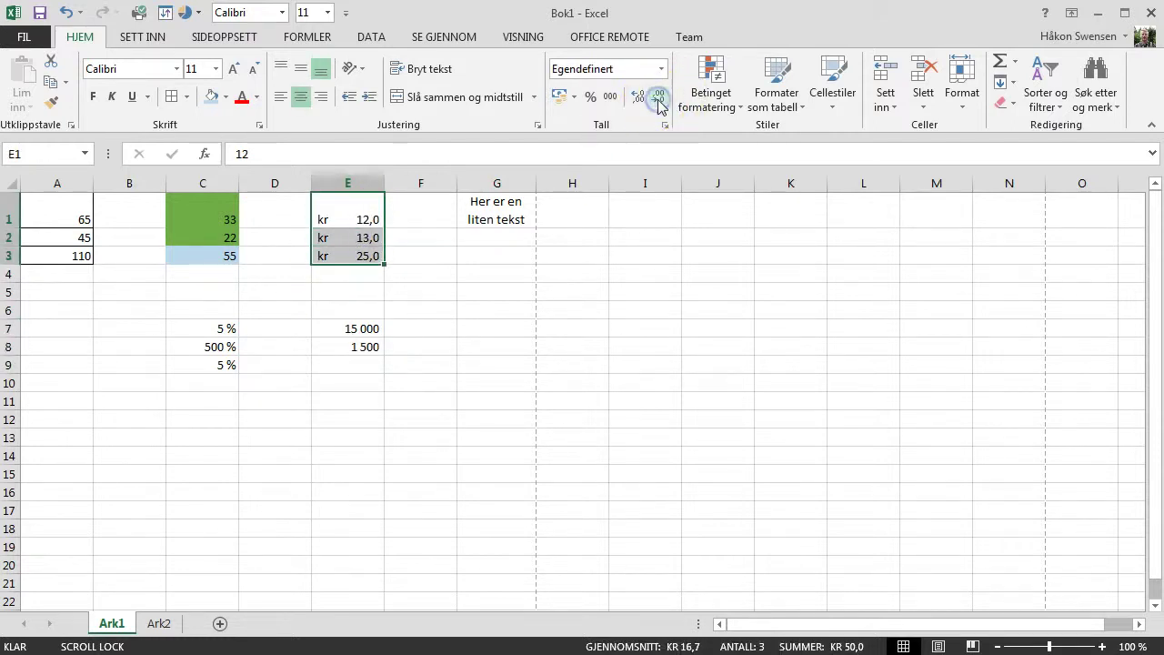
left_click(658, 100)
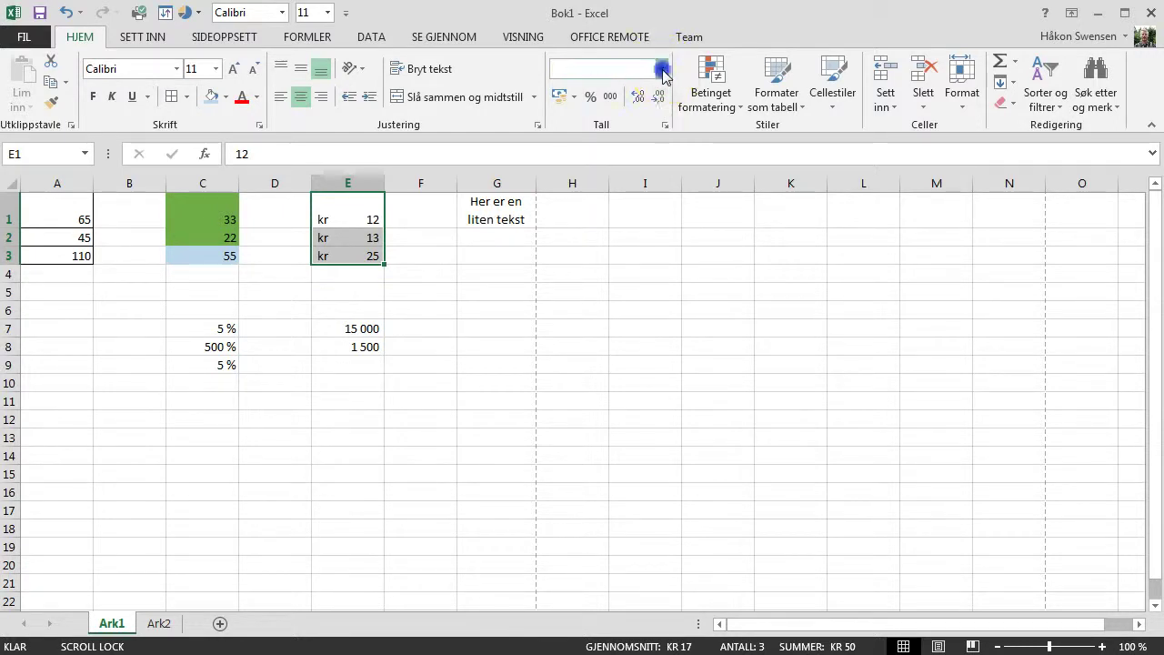
left_click(660, 69)
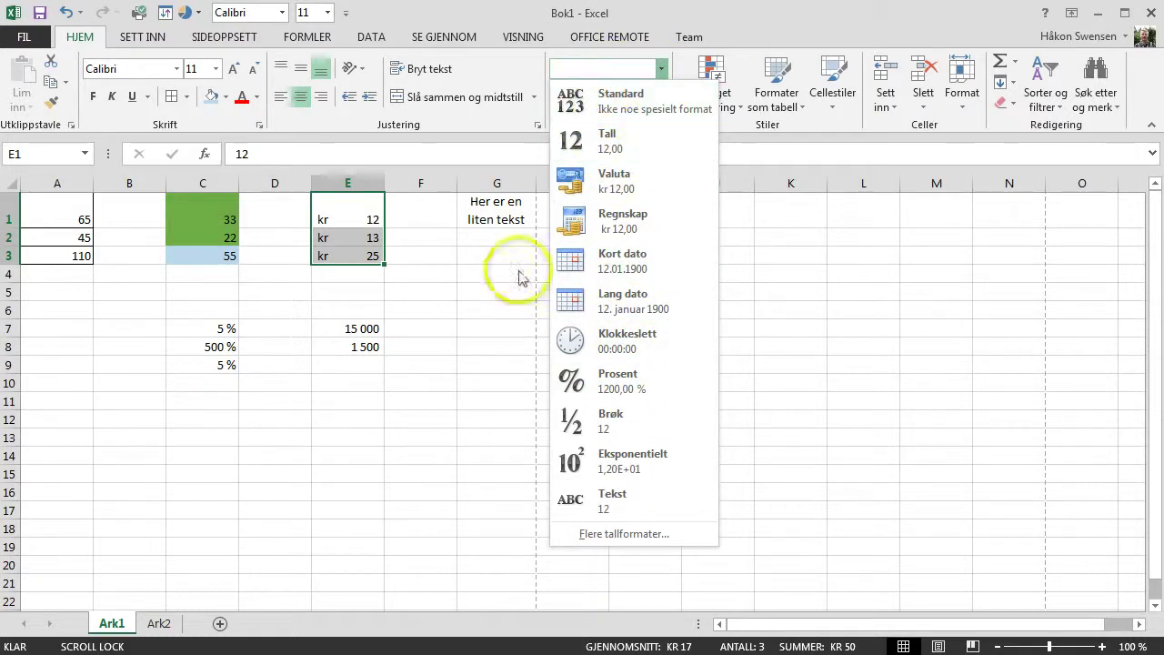
left_click(256, 403)
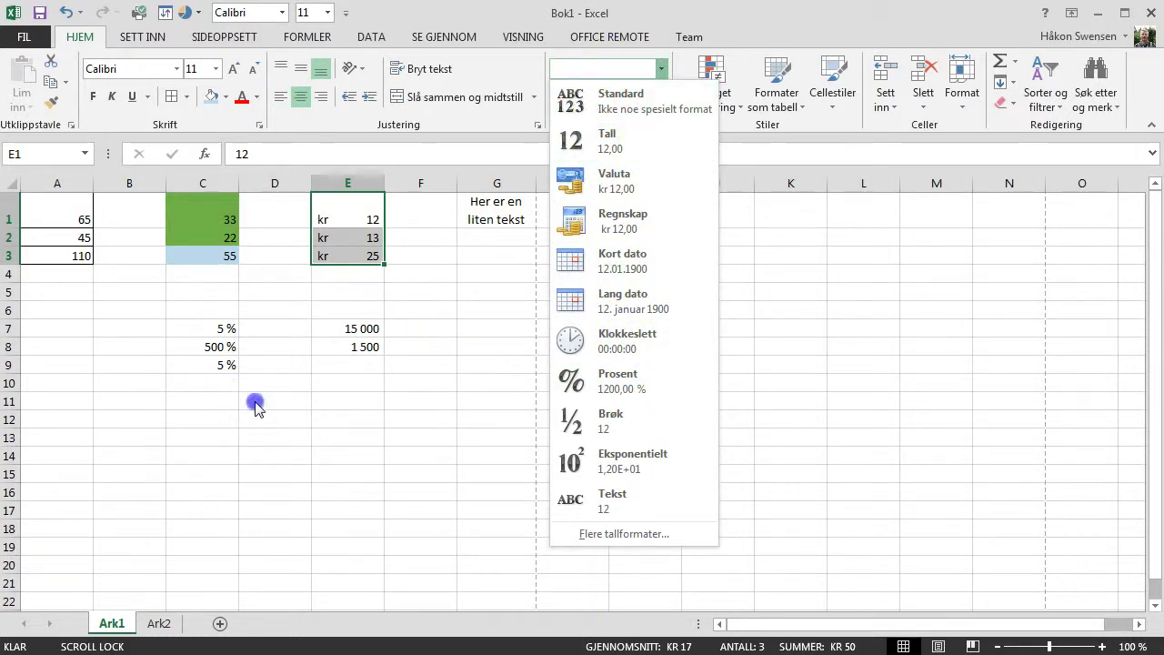
Enter 1.1-14 in D11 so it displays as the date 01.01.2014.
left_click(291, 401)
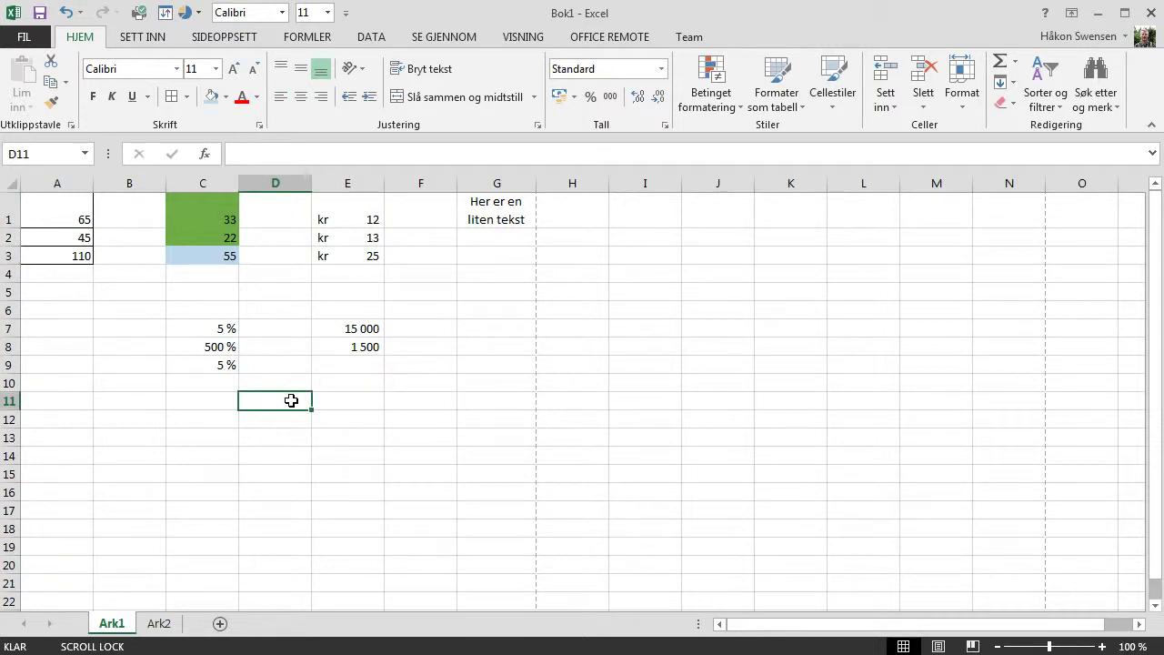
type("1.1-14")
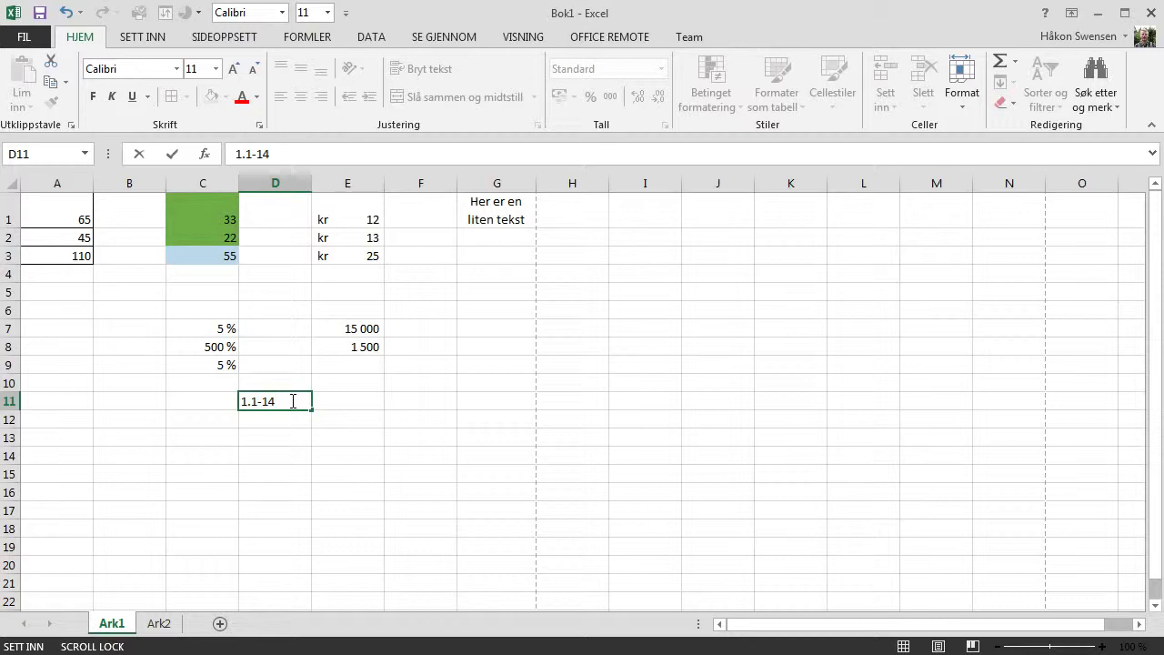
key("Return")
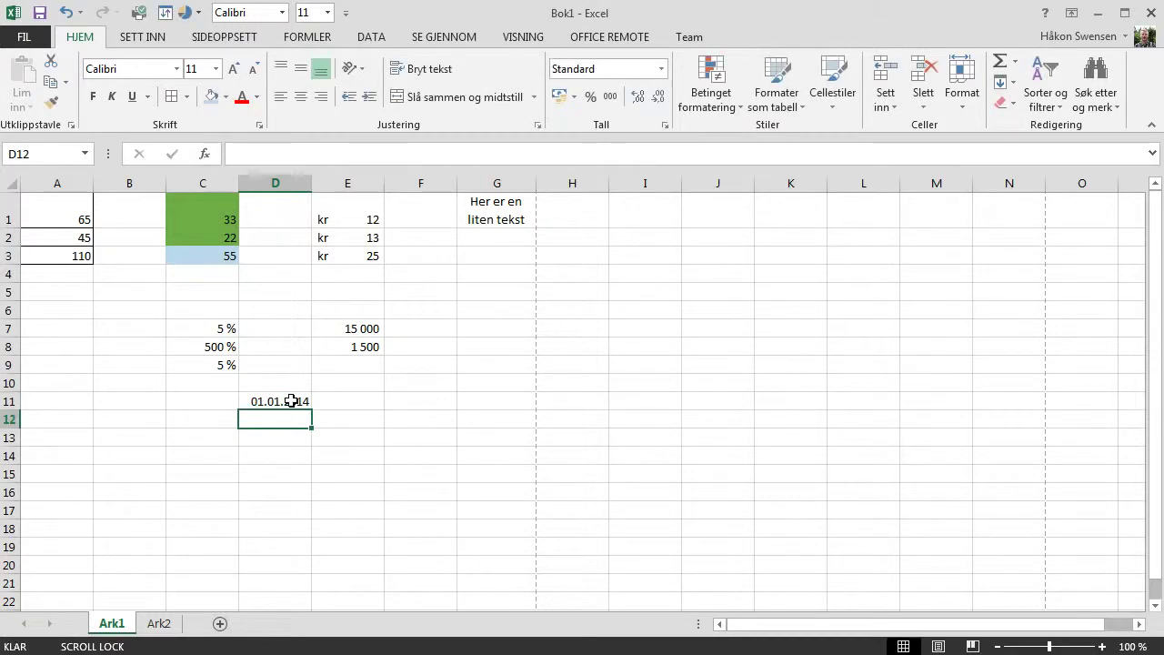
left_click(256, 422)
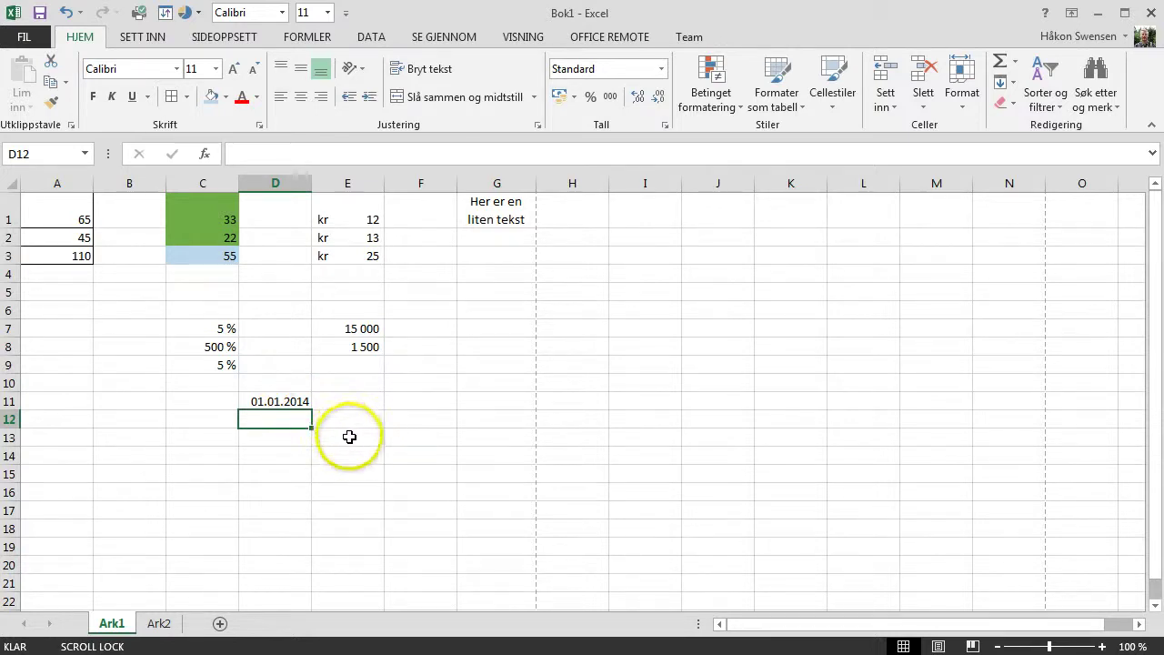
Enter 1-14 in long-date-formatted E13 and 1/1-14 in E14.
left_click(349, 434)
left_click(661, 69)
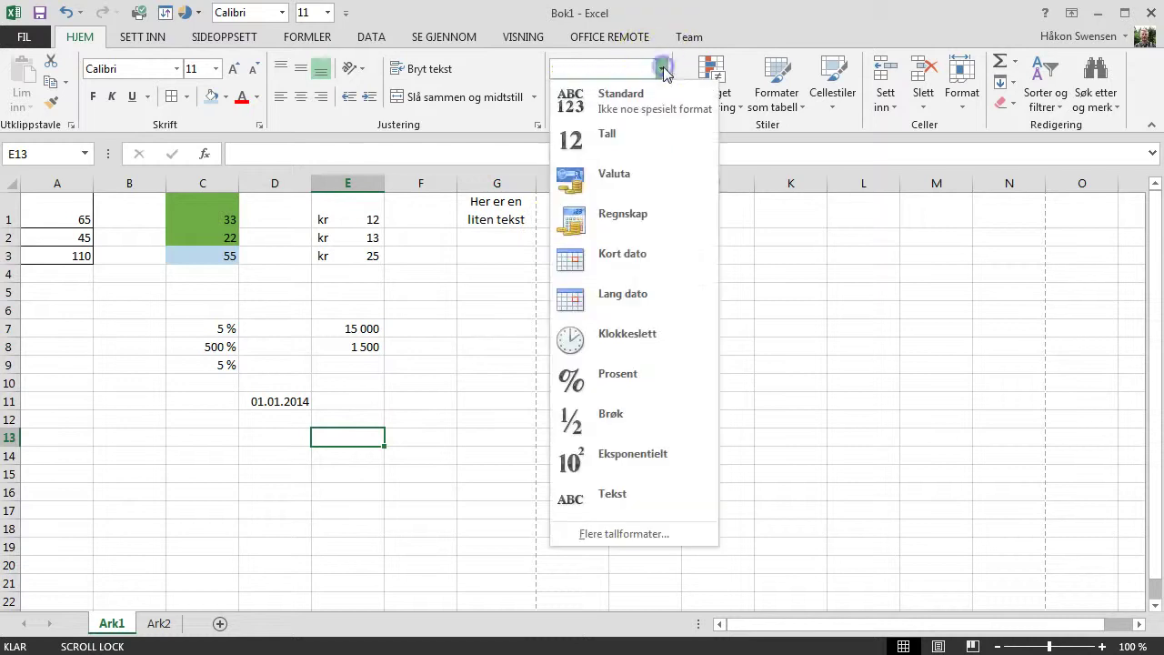
left_click(607, 299)
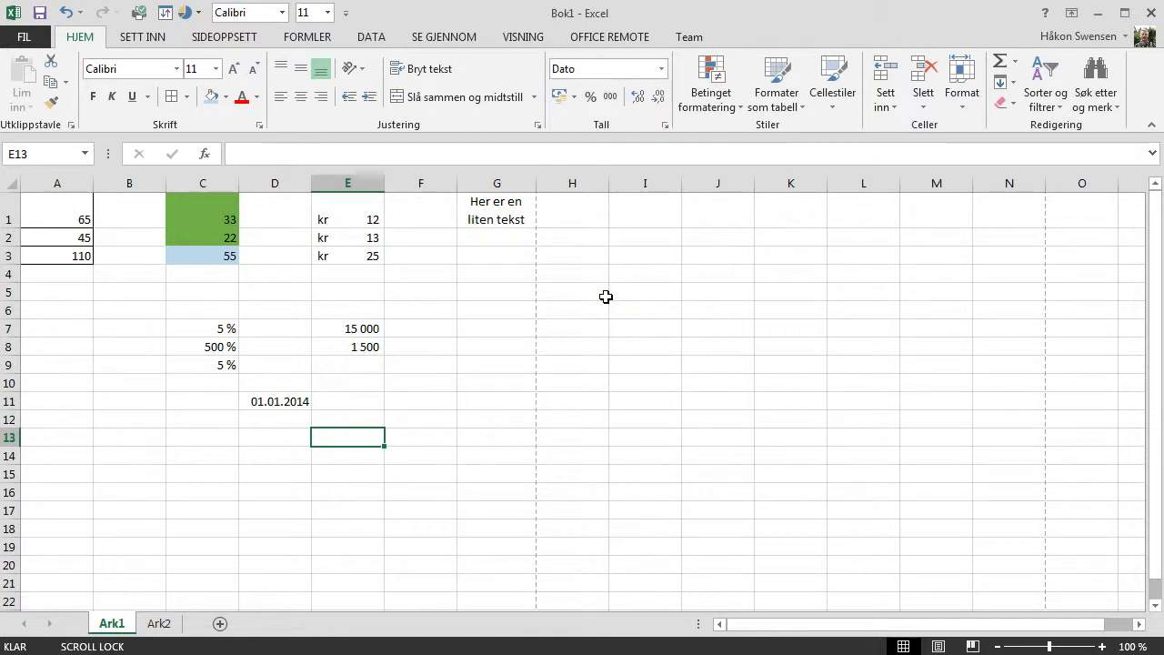
type("1.1-")
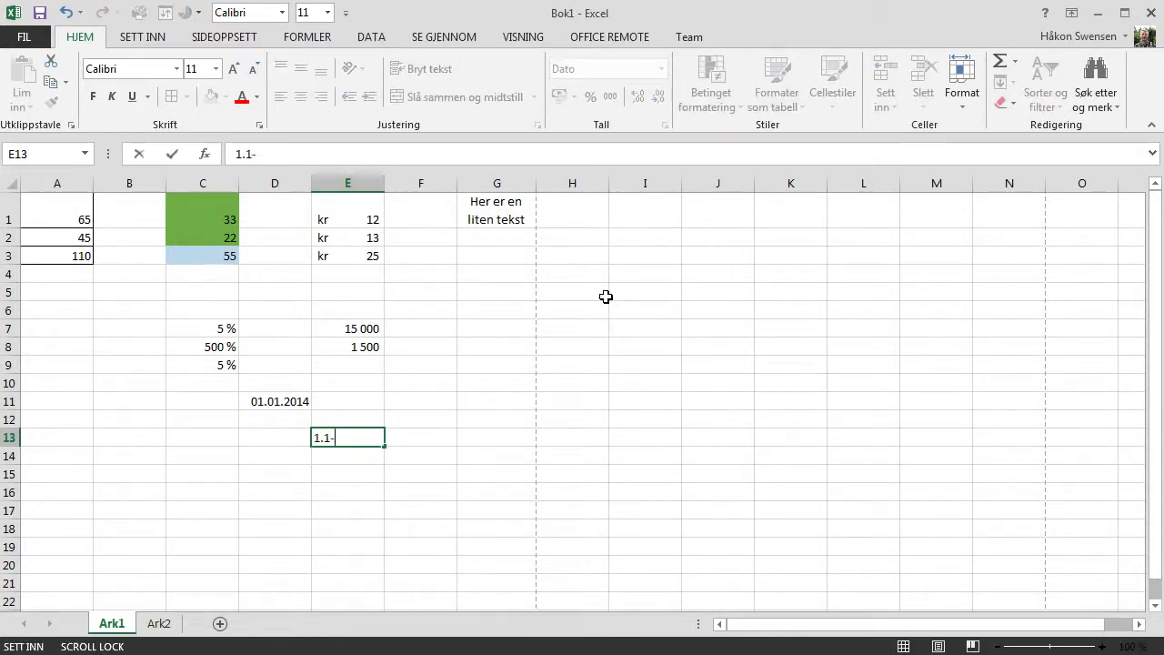
type("14")
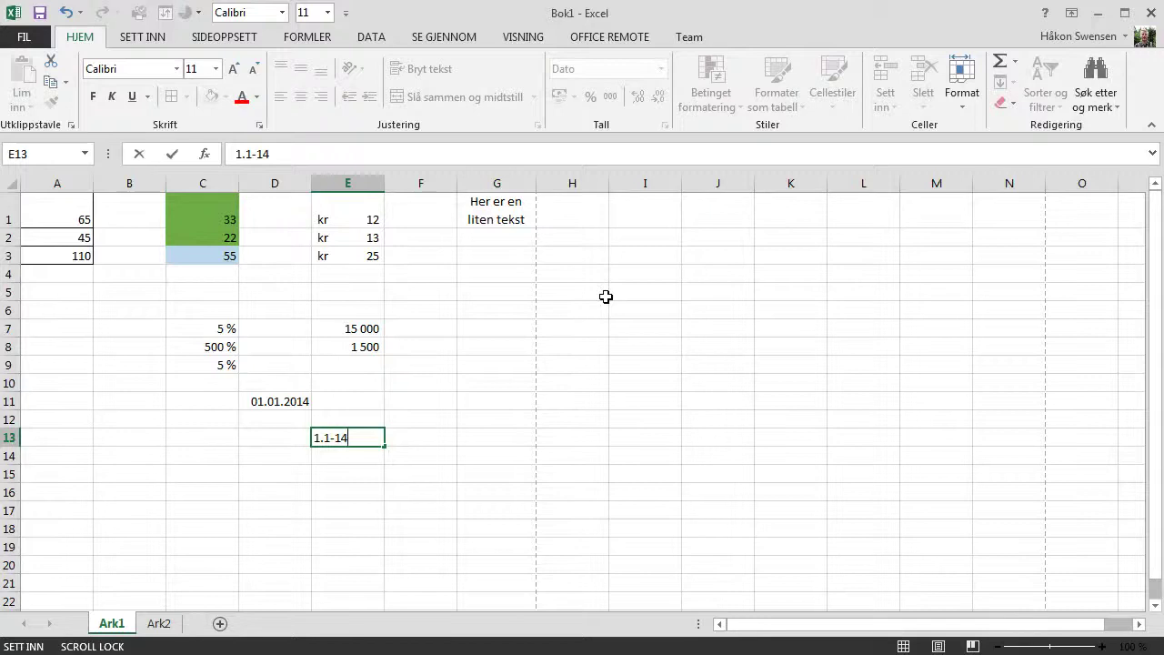
key("Return")
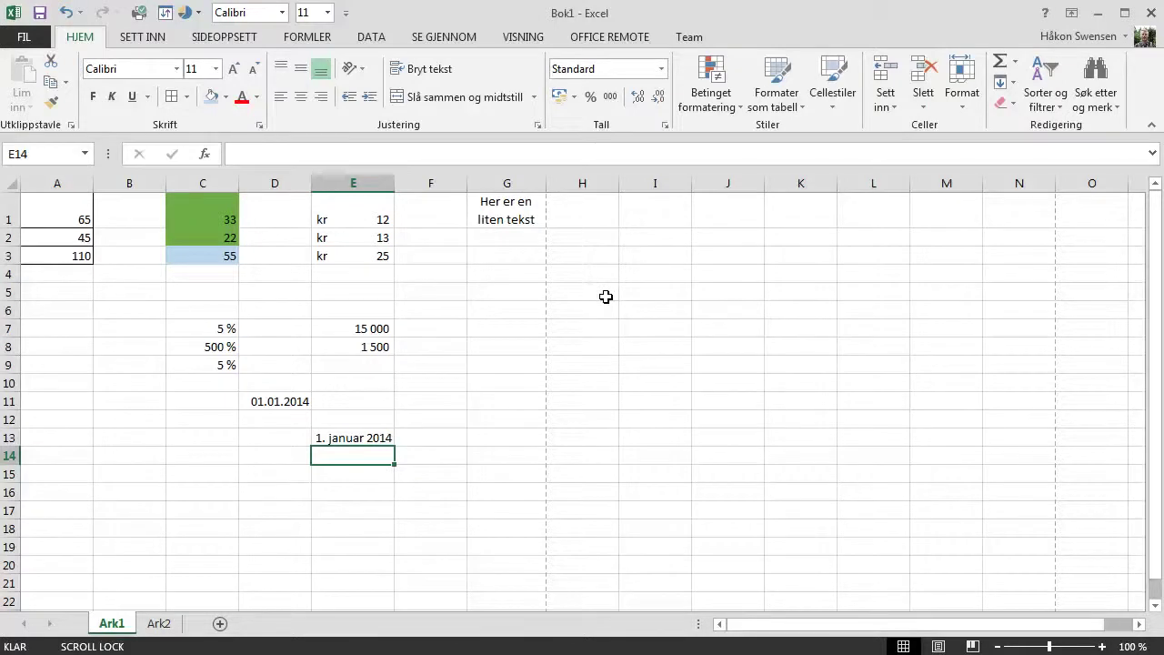
type("1/1-14")
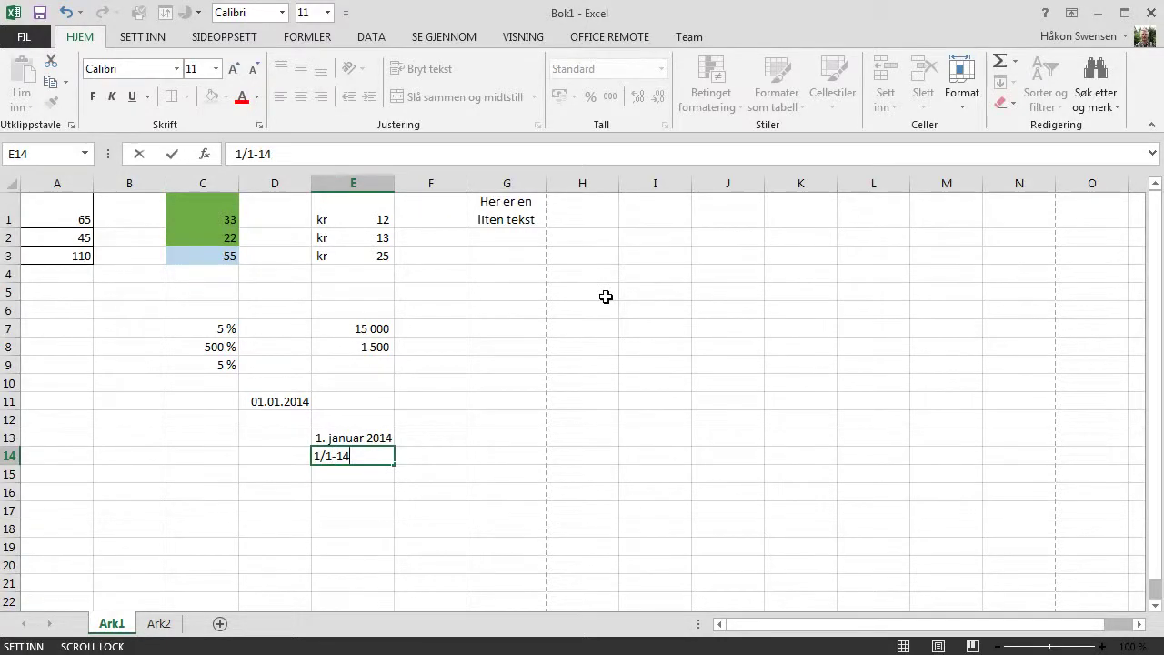
key("Return")
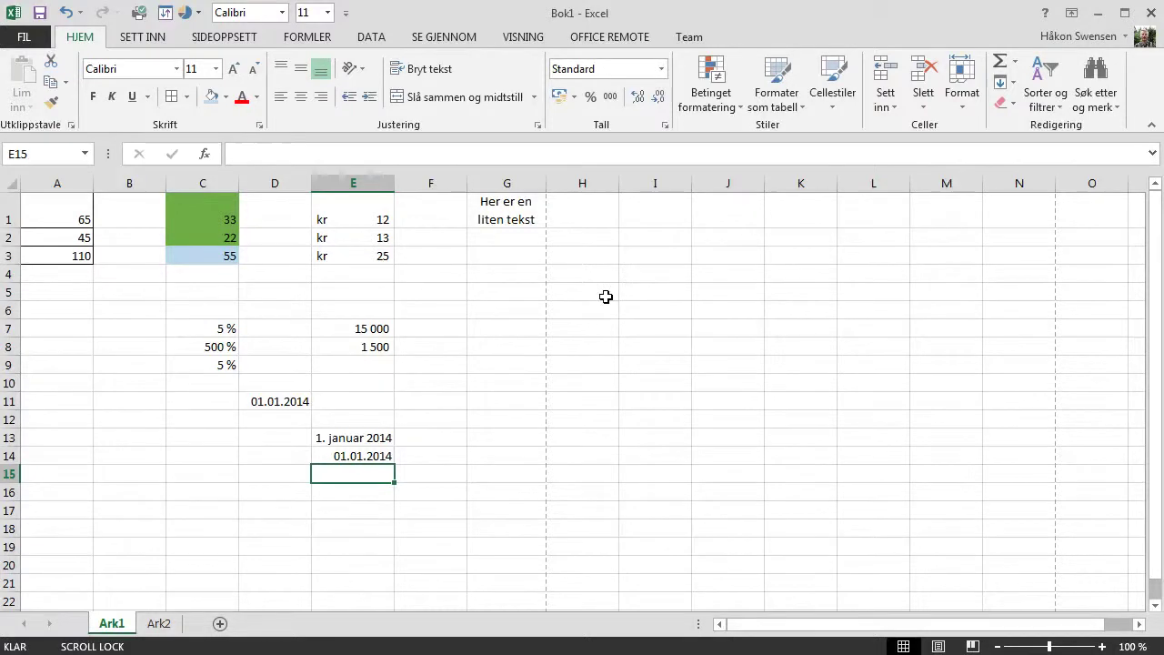
Give E14 the Lang dato format and E13 the Kort dato format.
left_click(350, 455)
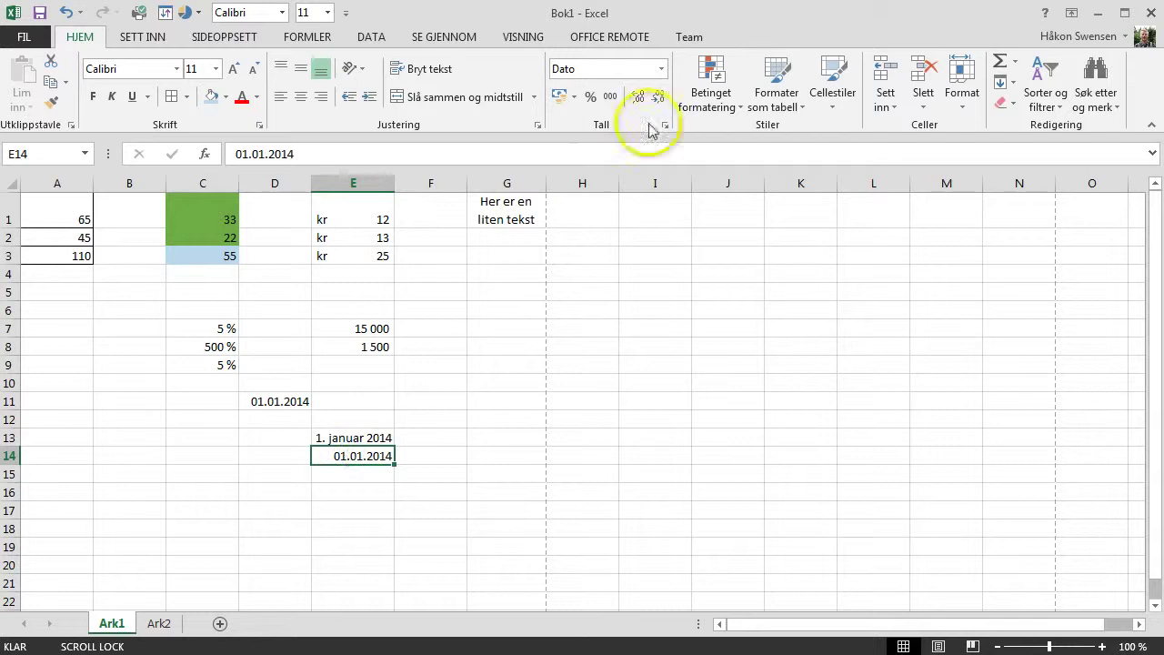
left_click(661, 68)
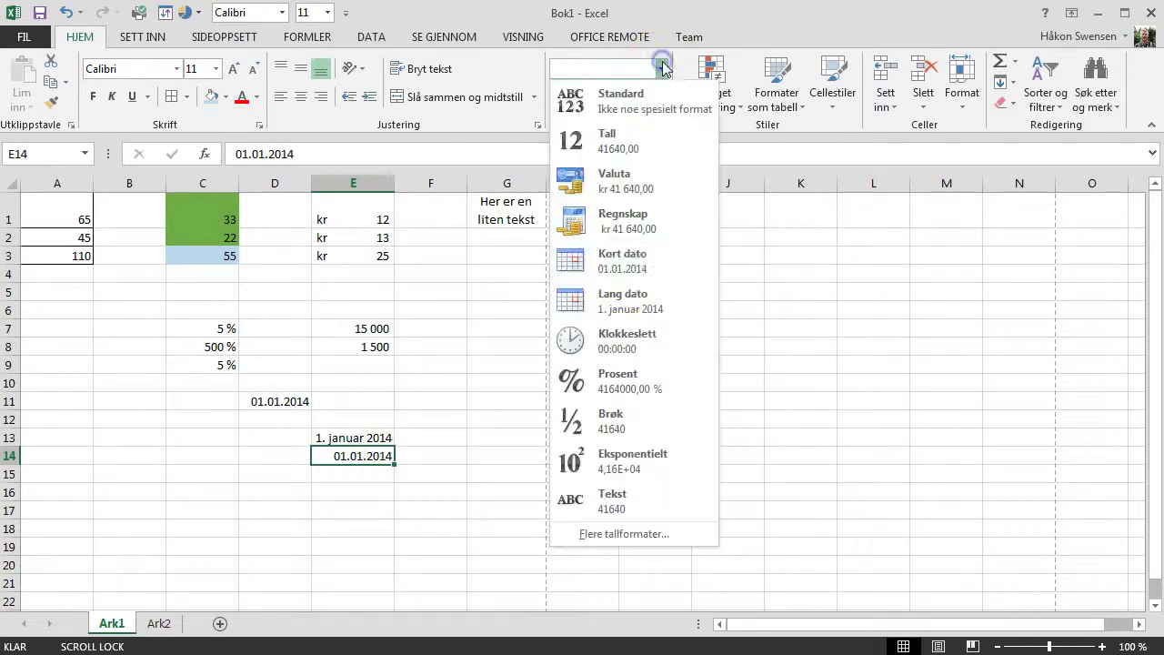
left_click(632, 309)
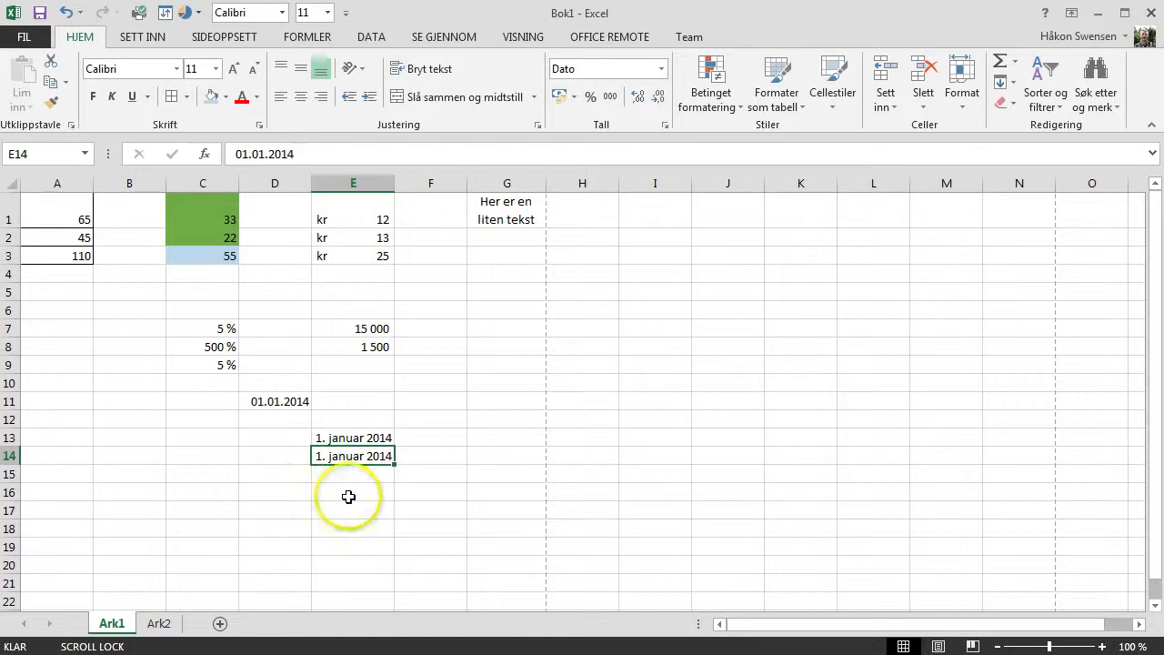
left_click(362, 438)
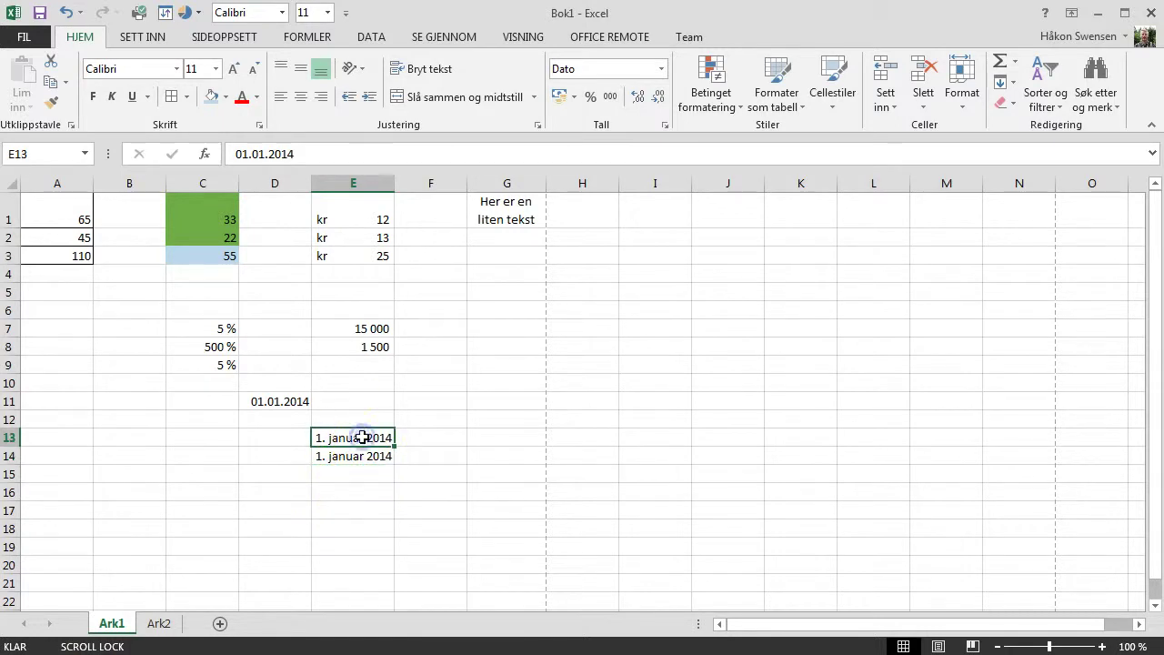
left_click(661, 68)
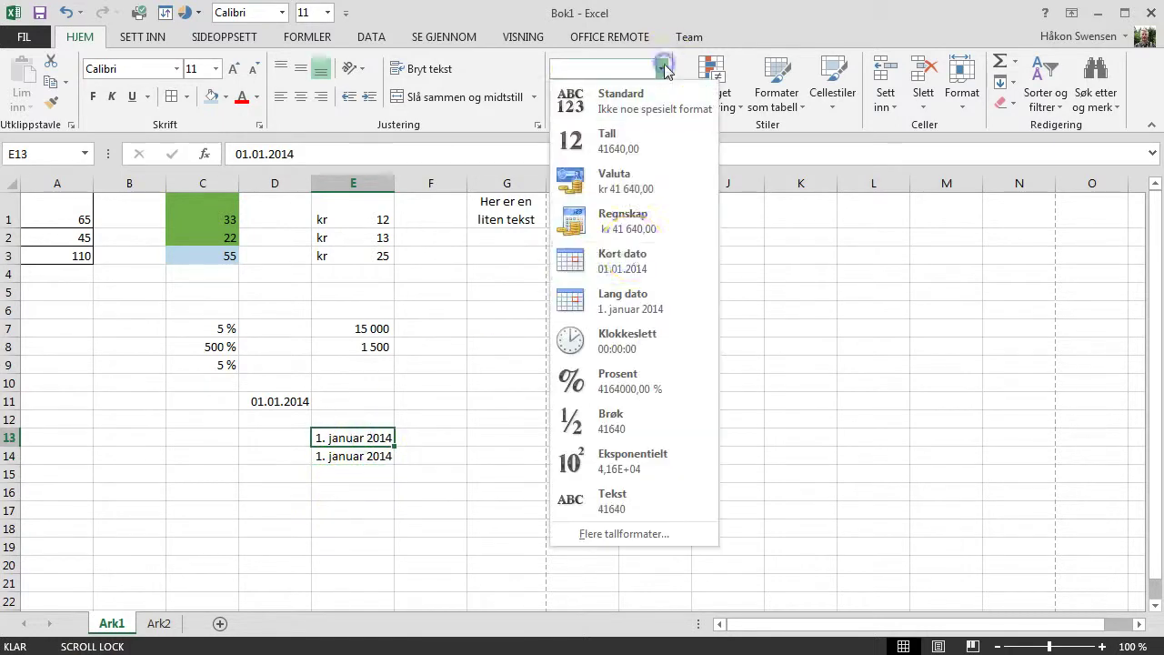
left_click(627, 266)
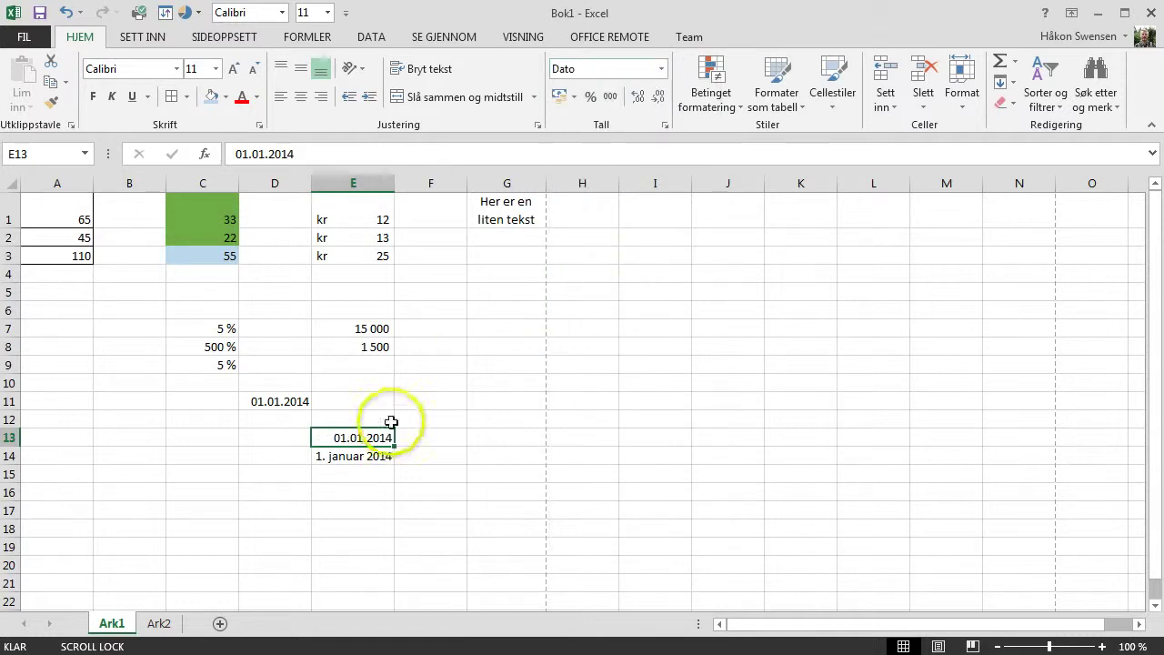
Format C16 as Klokkeslett and enter 18:15, displayed as 18:15:00.
left_click(190, 497)
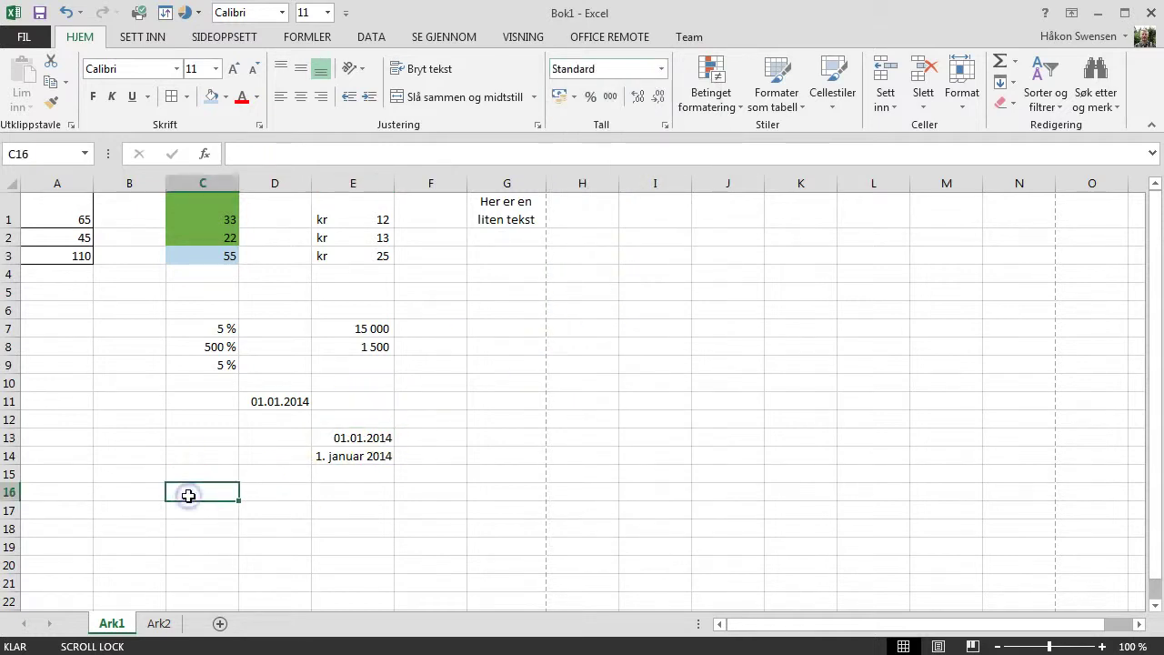
left_click(660, 70)
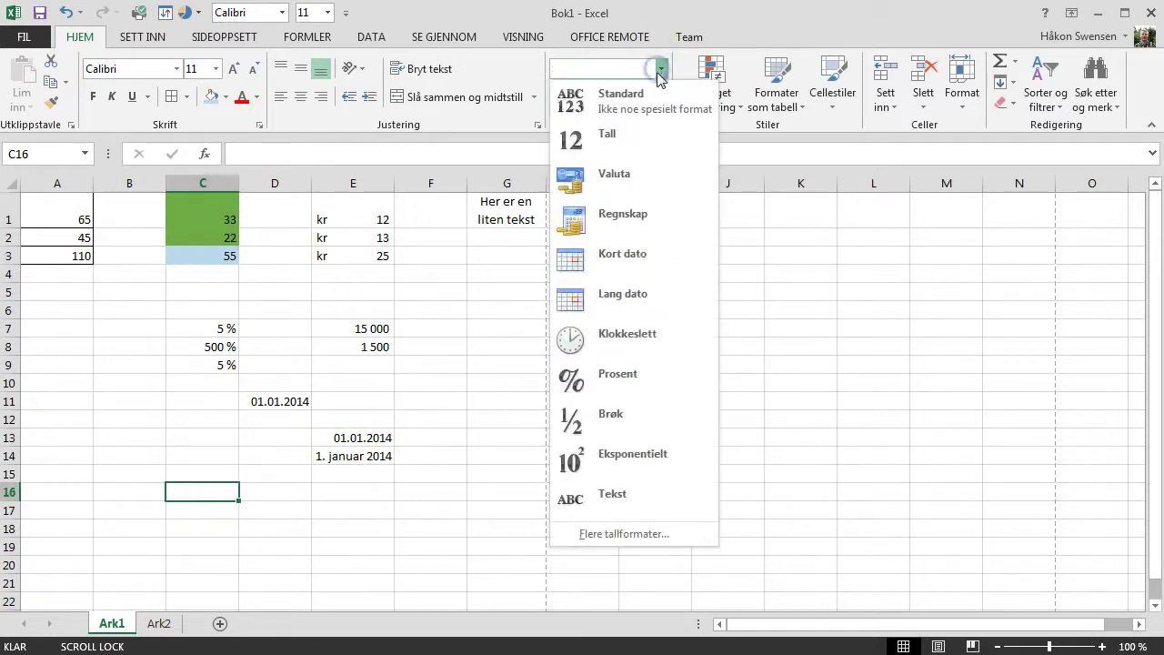
left_click(628, 334)
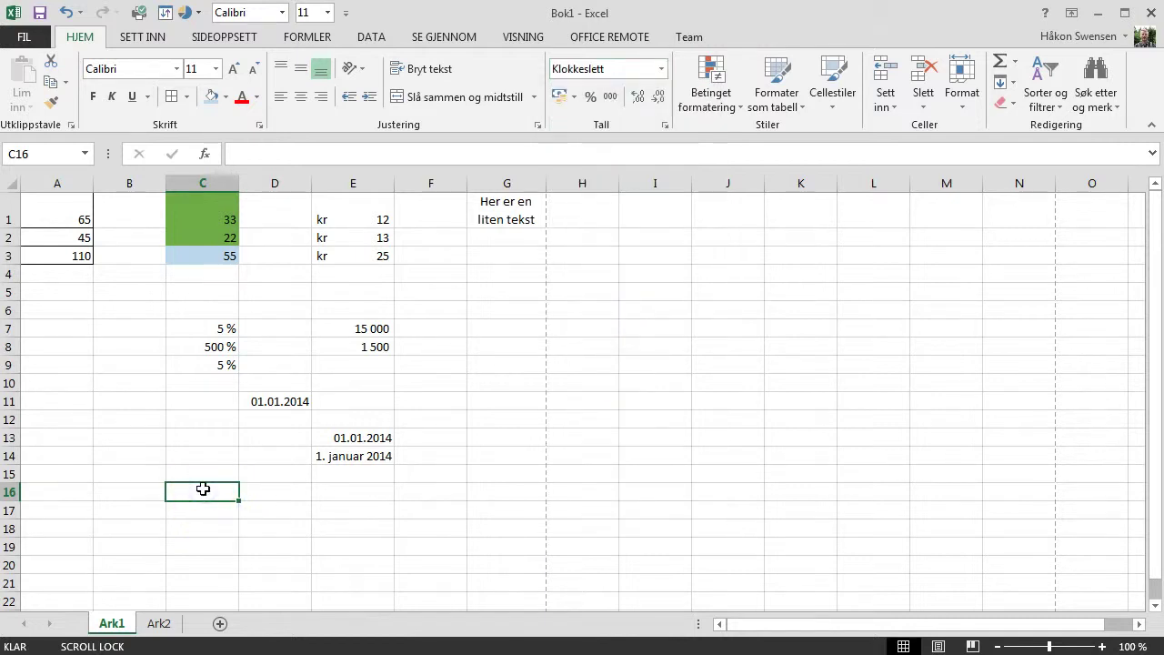
type("18")
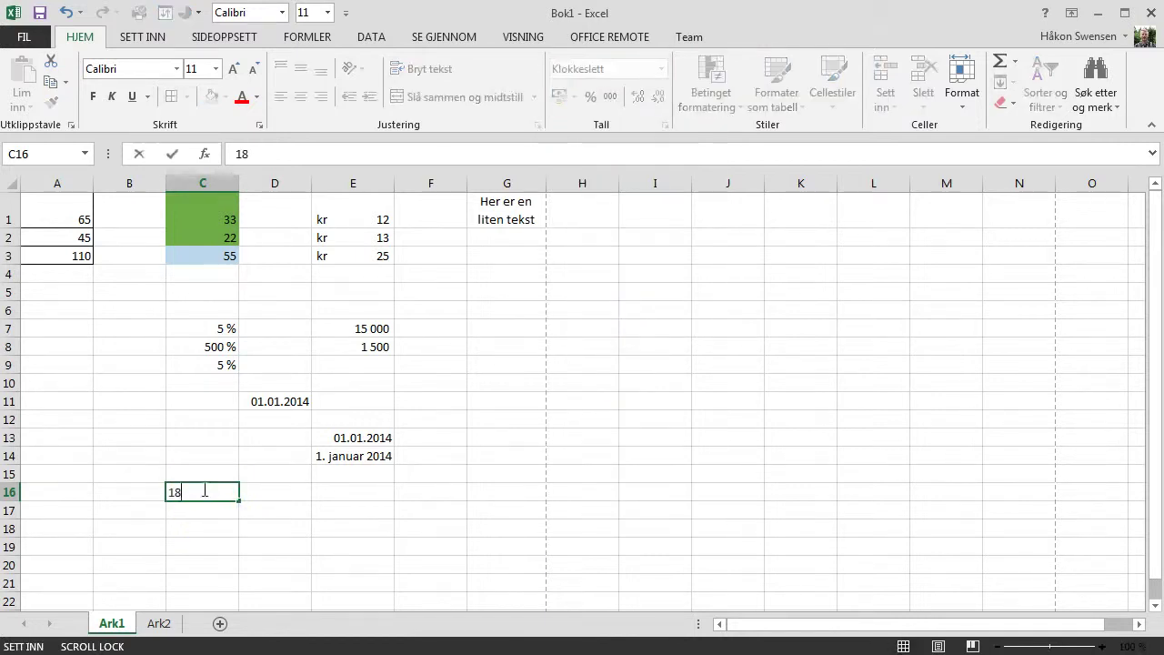
type(":15")
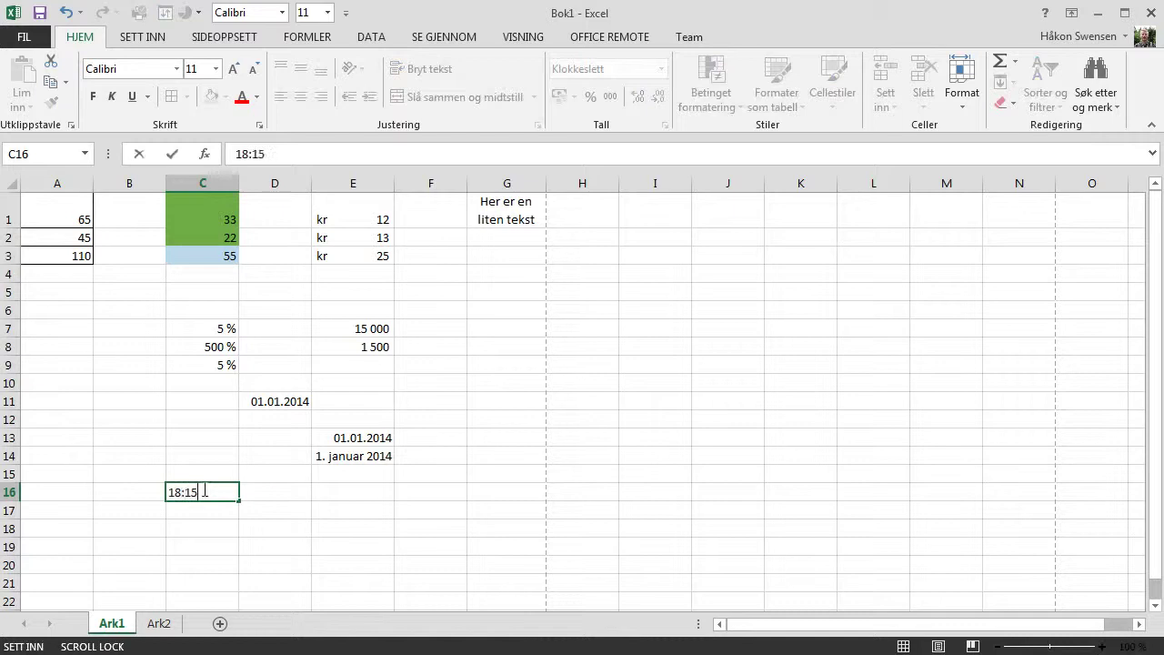
key("Return")
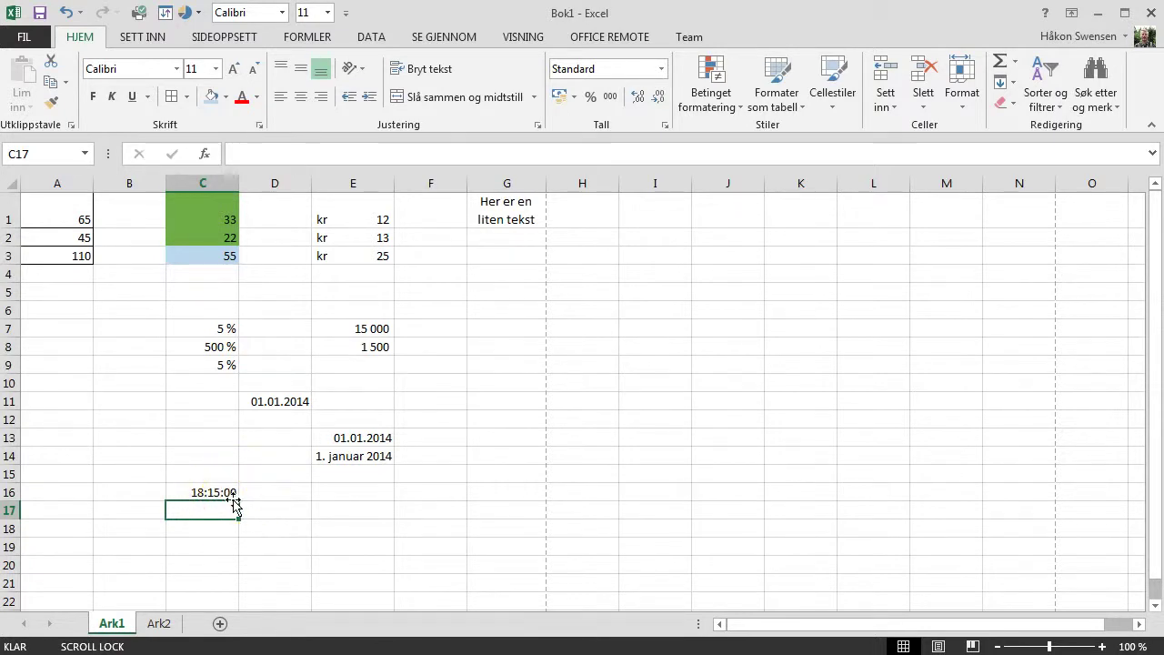
left_click(662, 71)
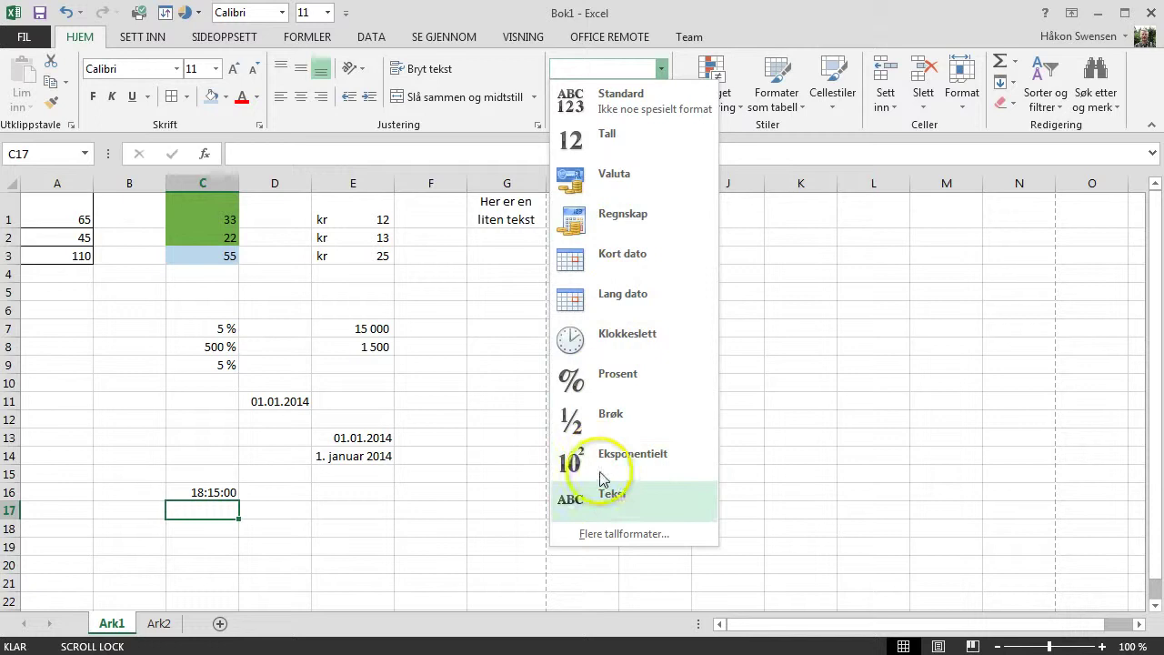
left_click(599, 504)
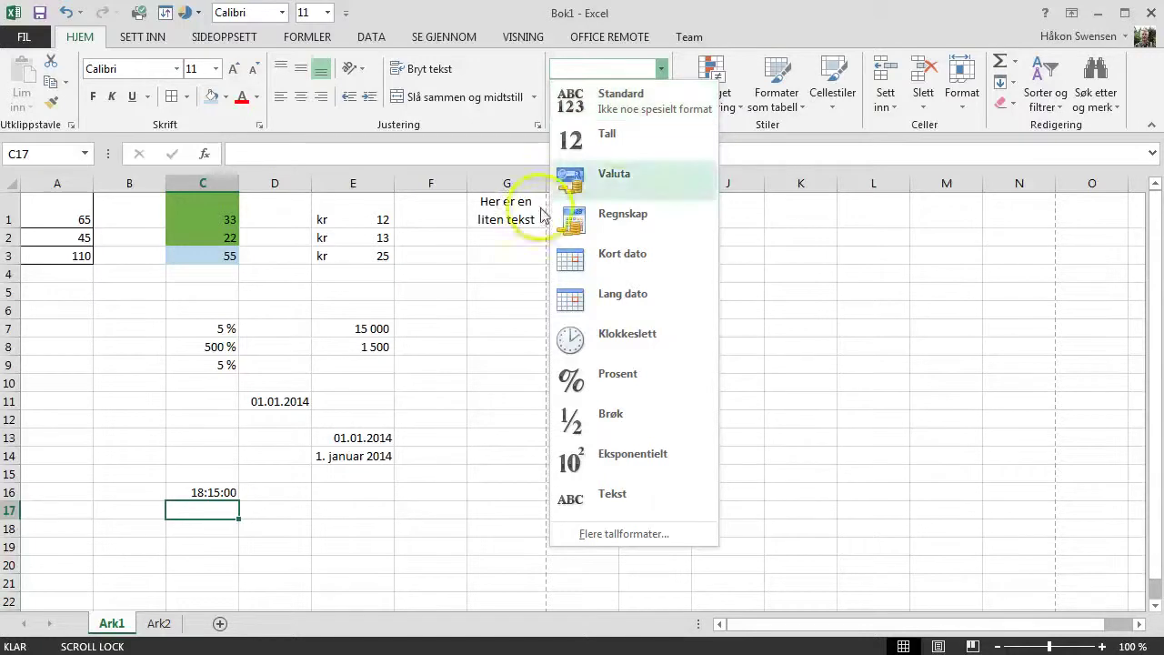
left_click(143, 463)
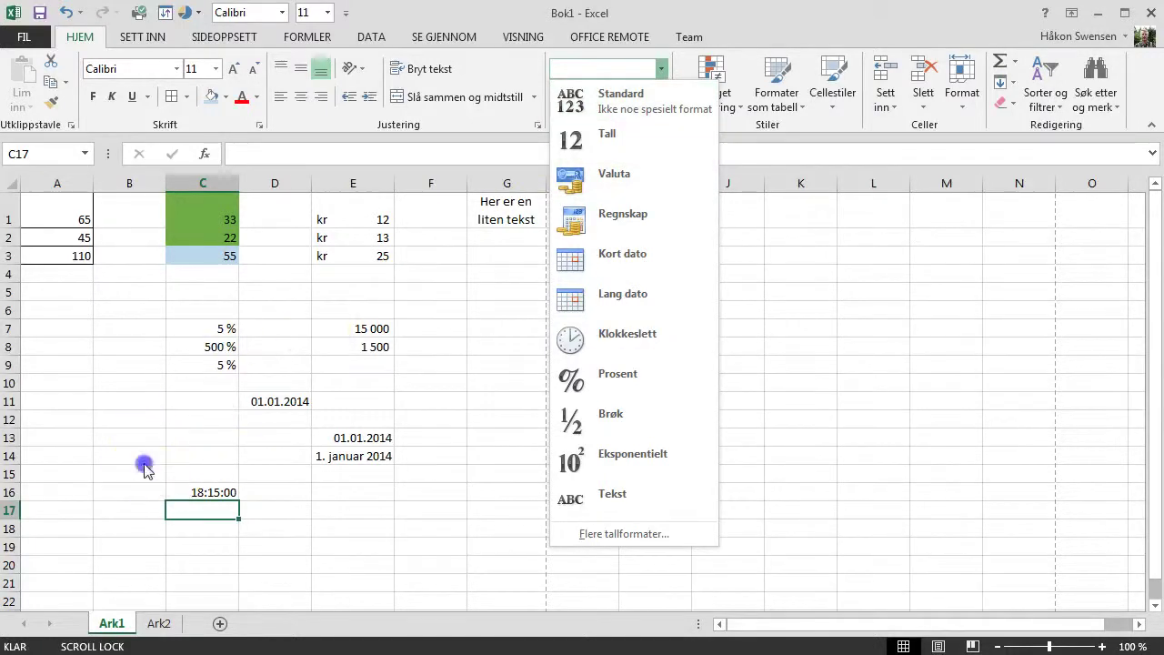
On Ark2, merge and centre the title 'Handleliste for klassens telttur' across A1:D1.
left_click(162, 626)
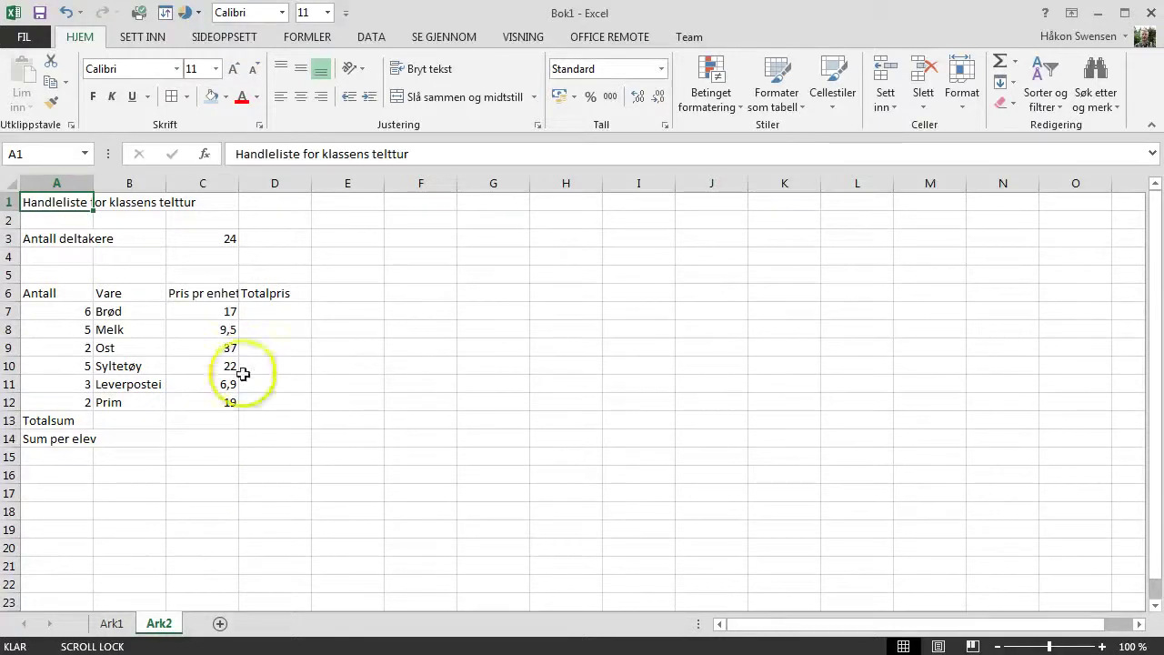
left_click_drag(57, 201, 208, 190)
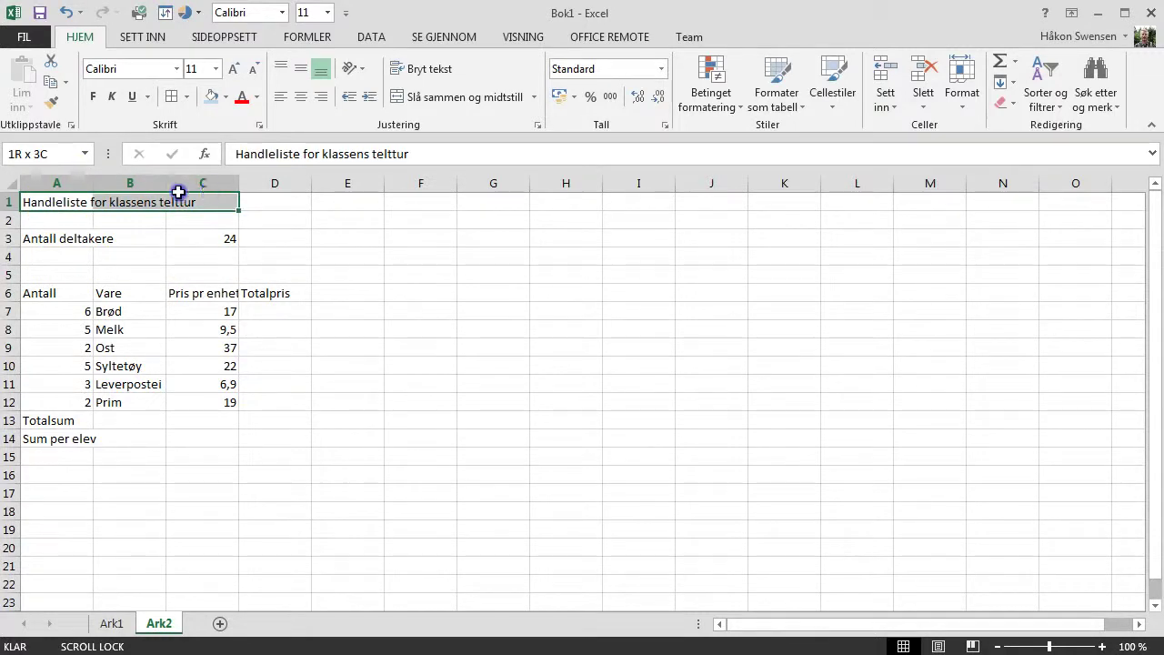
mouse_move(208, 189)
left_mouse_down()
mouse_move(81, 231)
mouse_move(300, 199)
left_mouse_up()
left_click(55, 202)
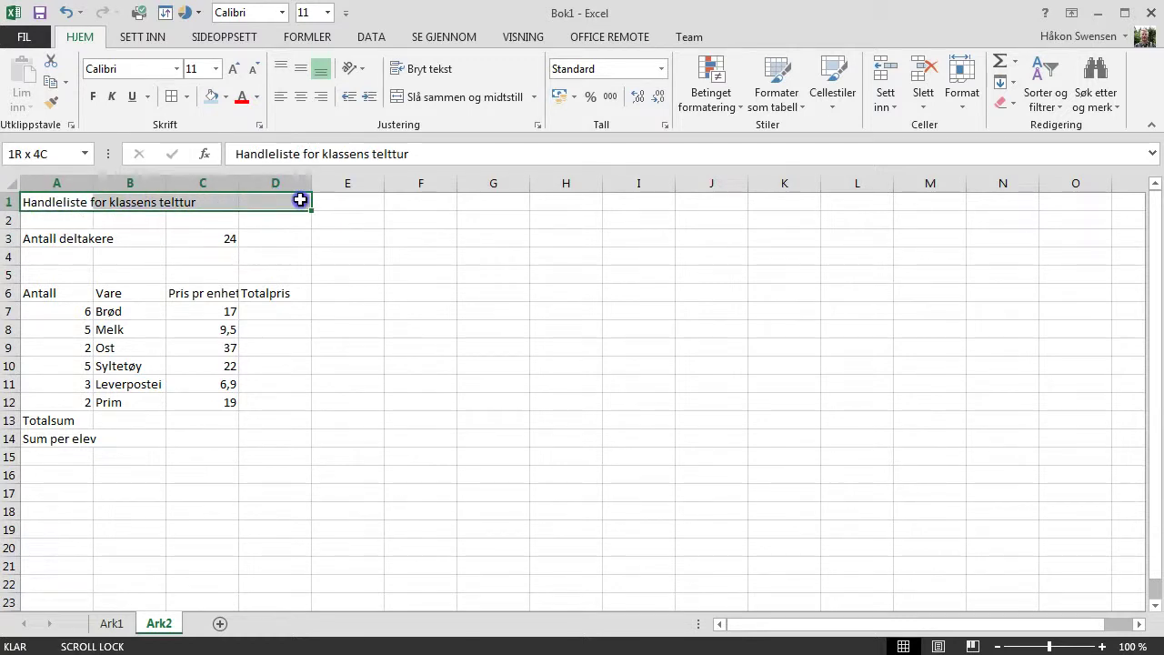
left_click(431, 106)
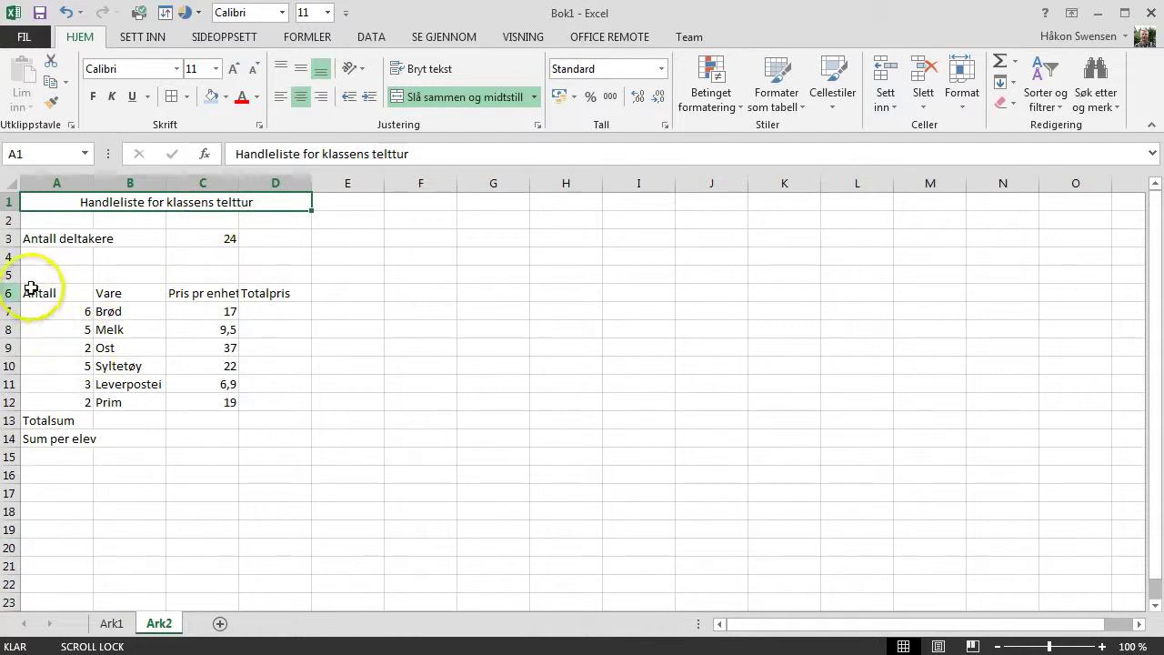
left_click_drag(31, 292, 264, 293)
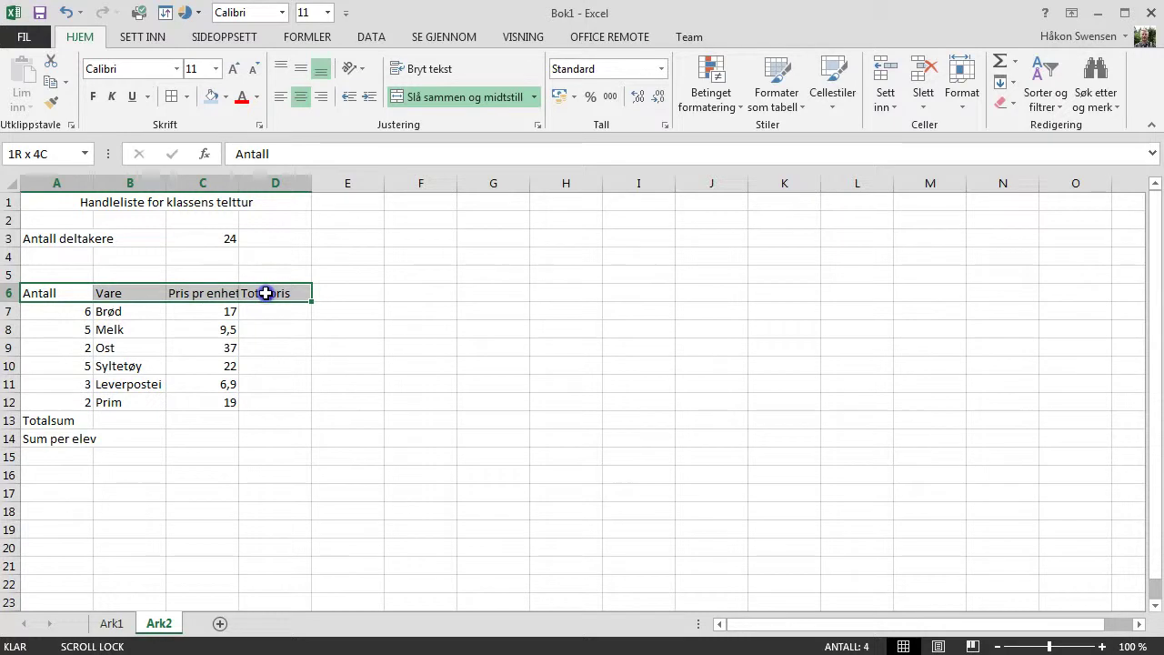
left_click(91, 98)
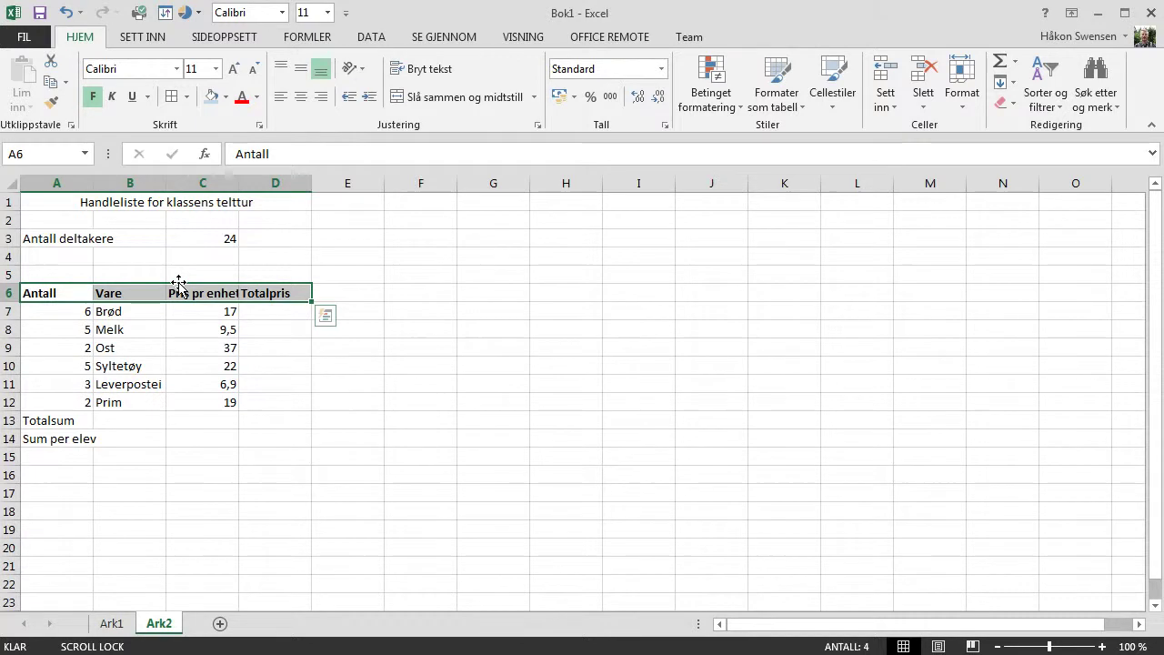
left_click(296, 314)
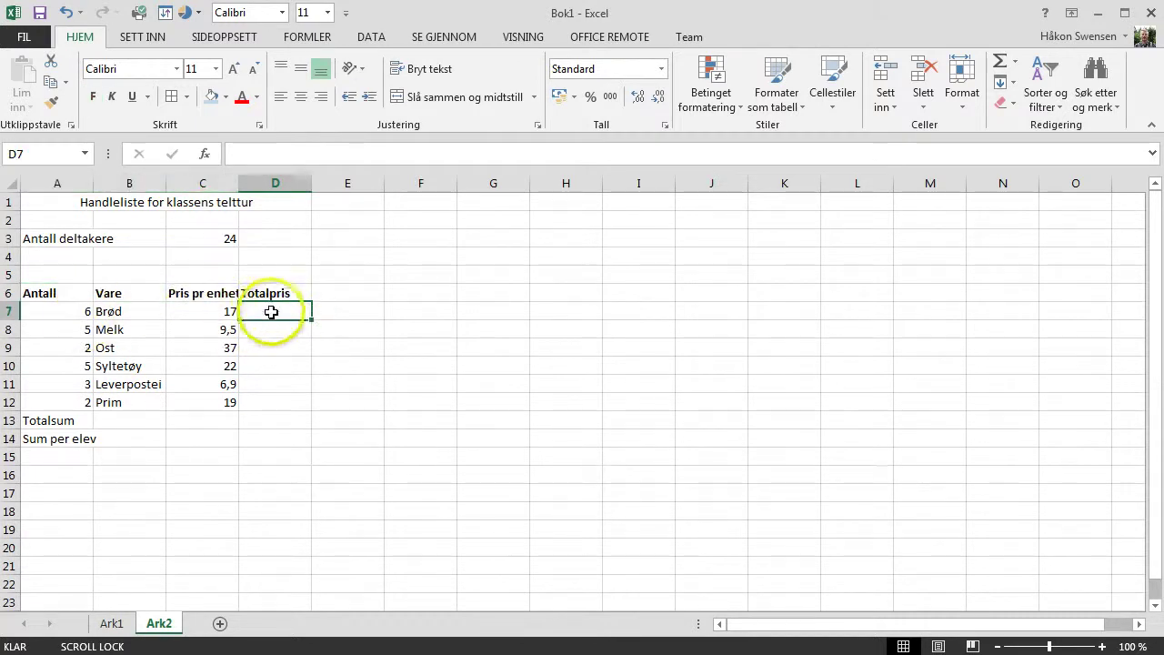
left_click(77, 311)
left_click(108, 312)
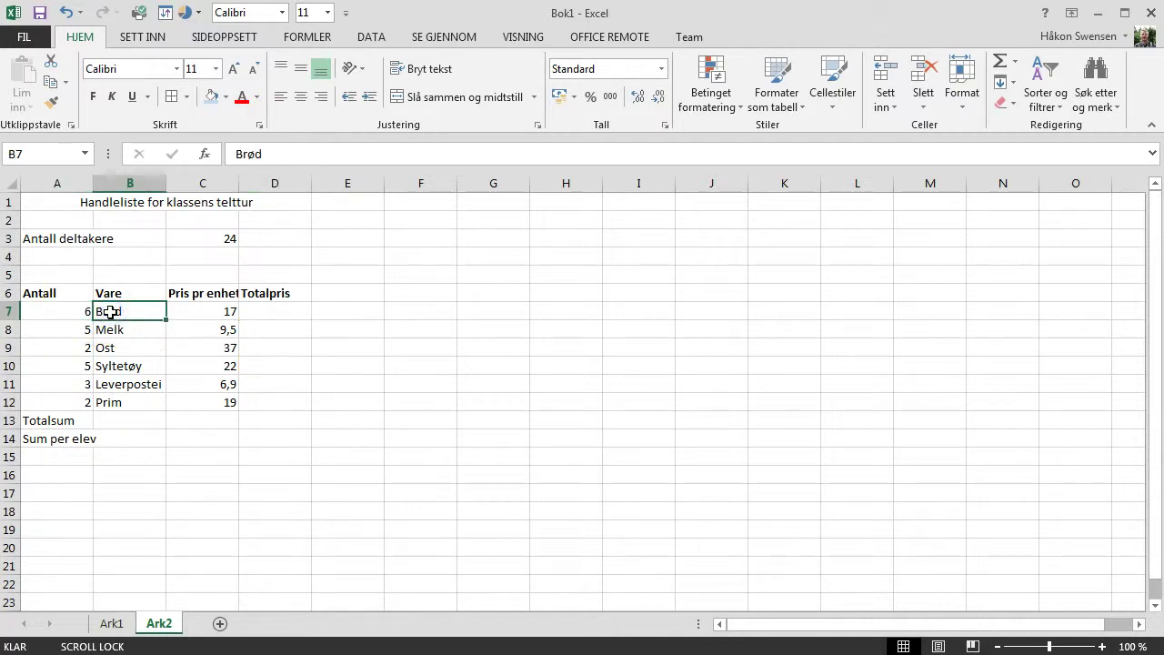
left_click(220, 311)
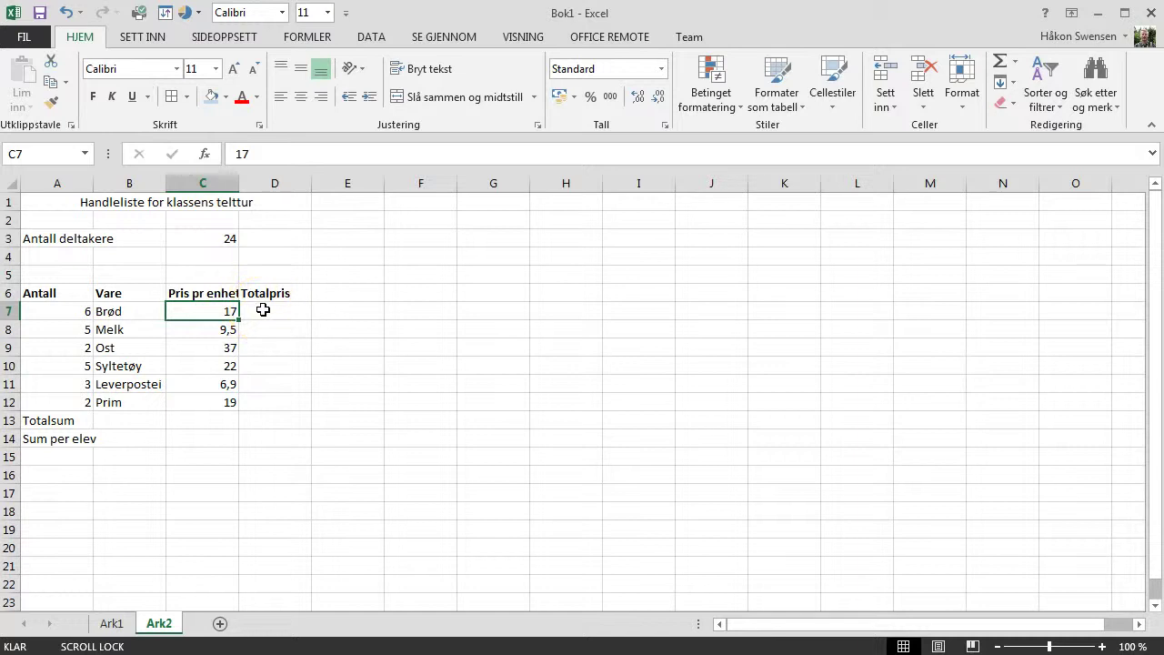
left_click(263, 310)
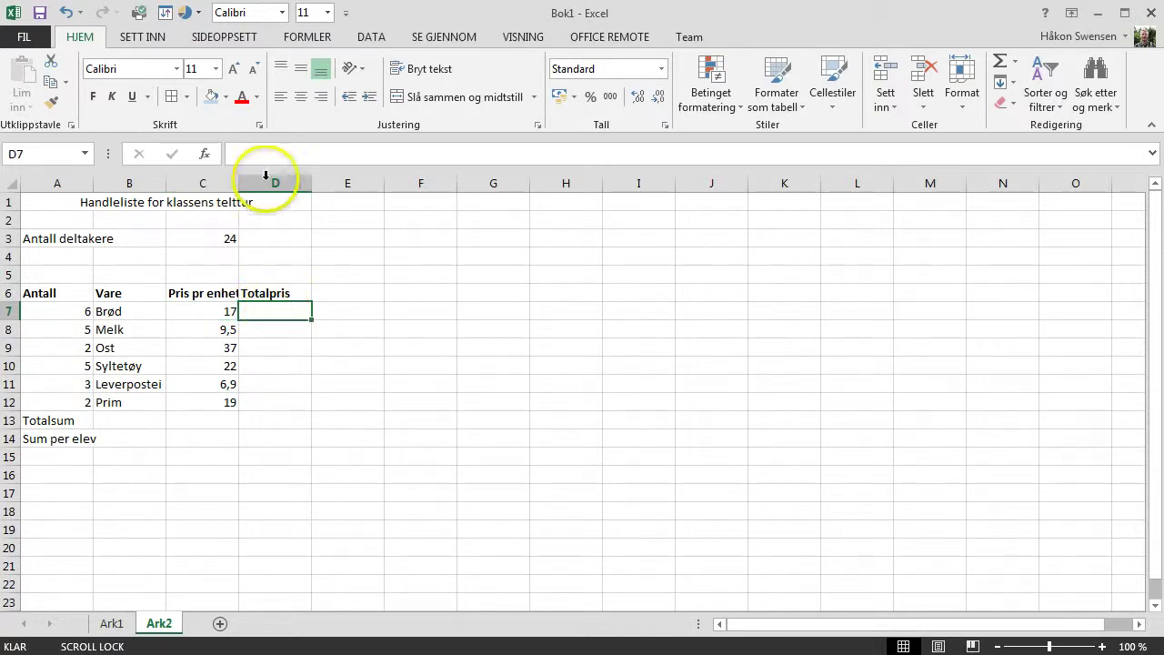
Enter =A7*C7, =A8*C8 and =A9*C9 in D7:D9, giving 102, 47,5 and 74.
left_click(266, 154)
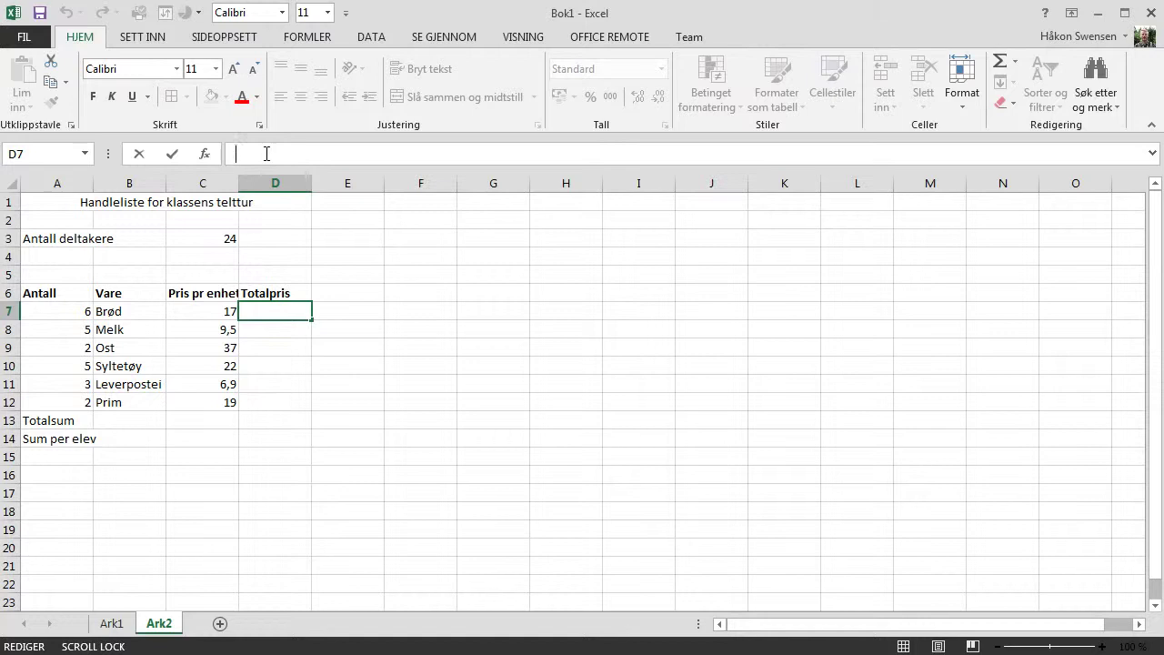
type("=")
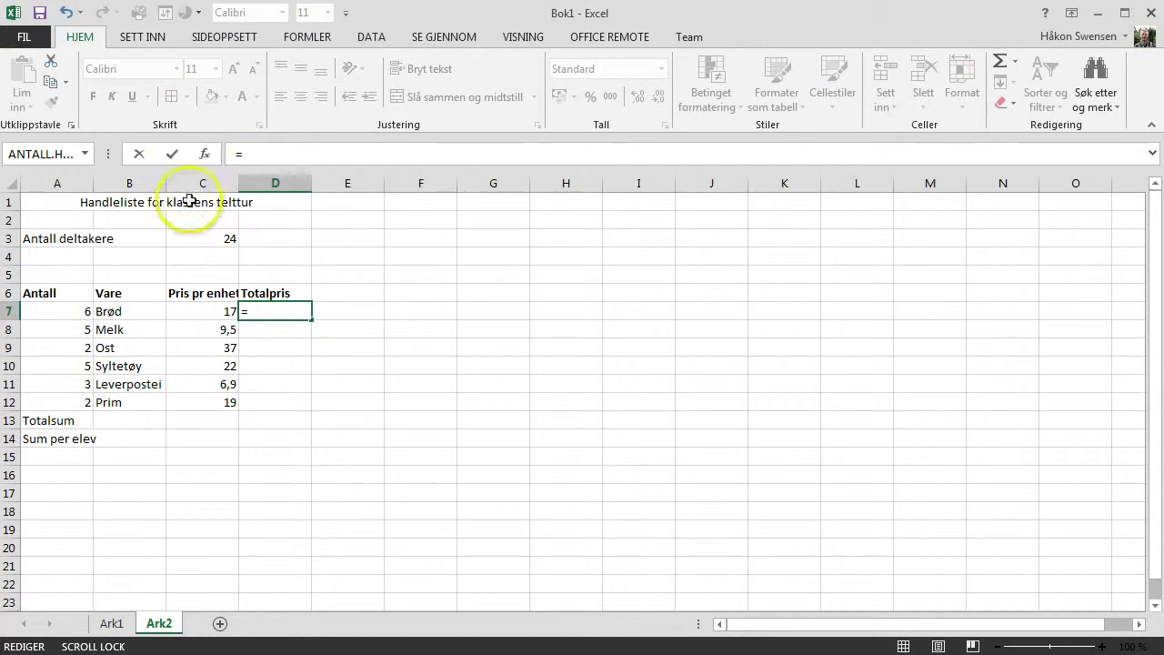
left_click(83, 311)
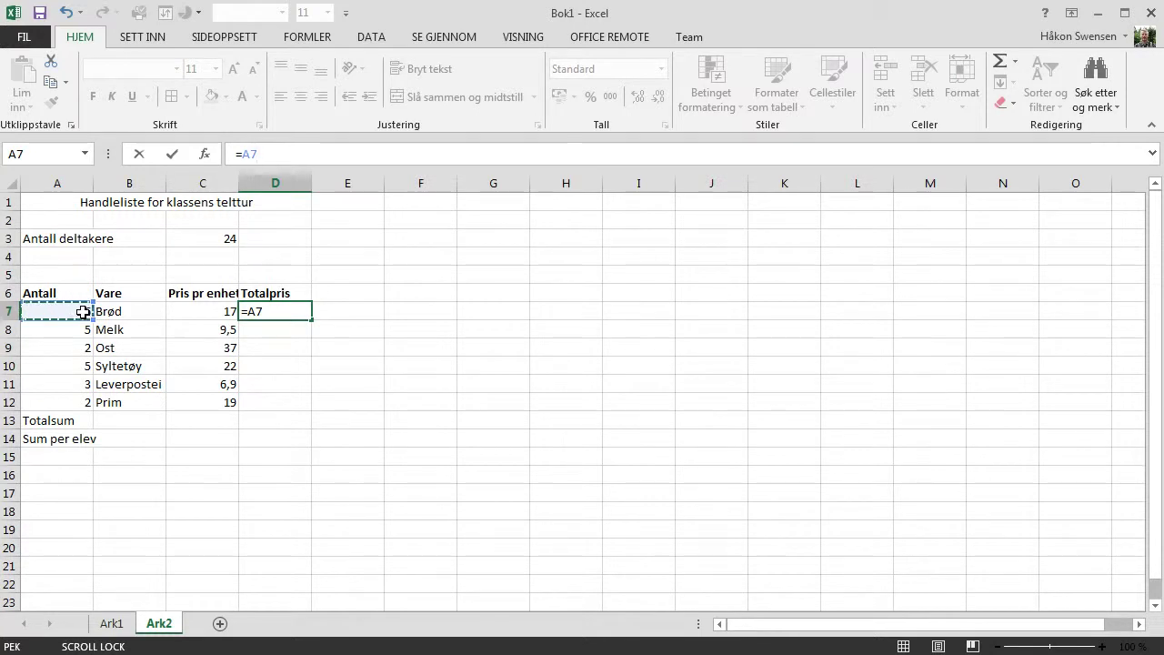
type("*")
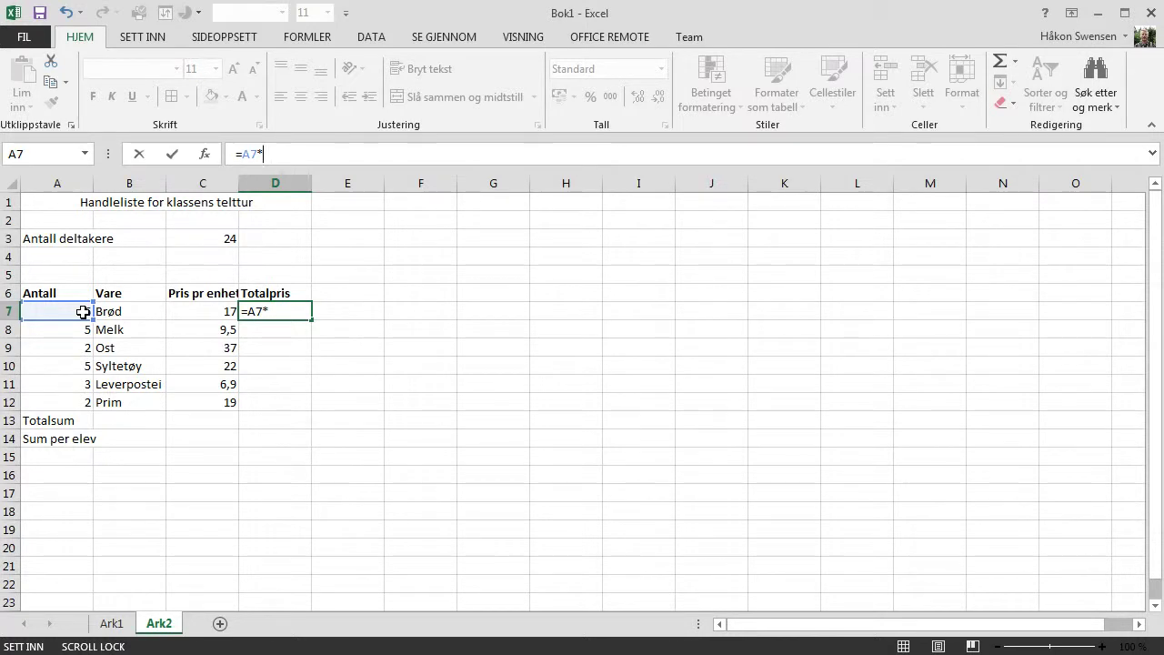
left_click(210, 312)
left_click(210, 312)
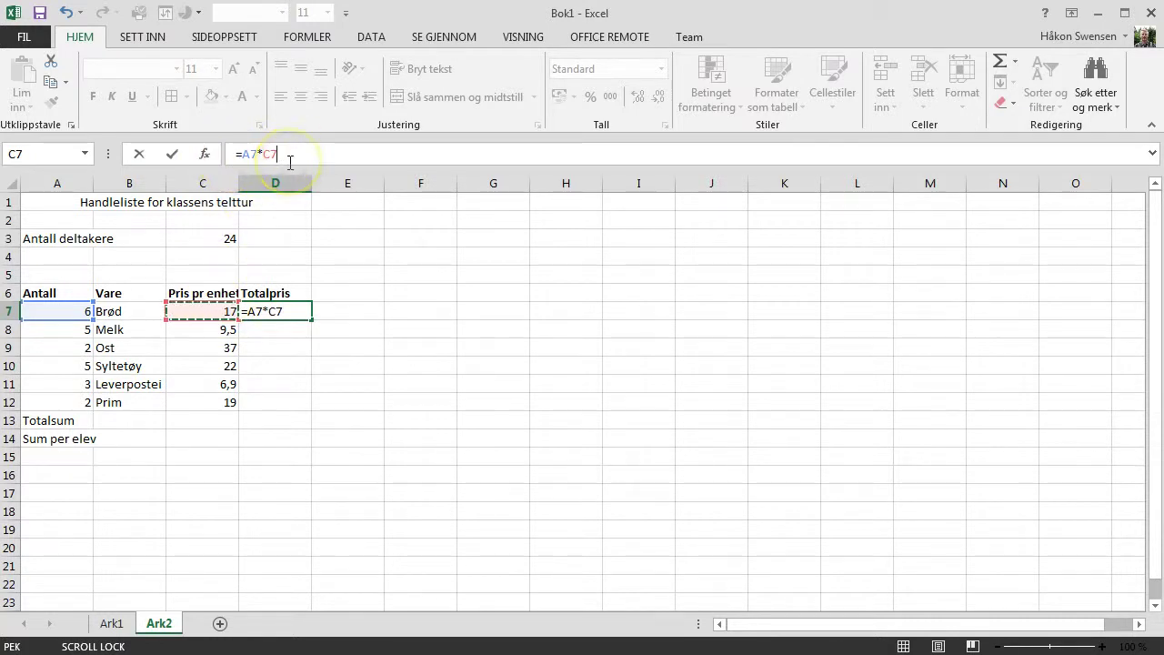
key("Return")
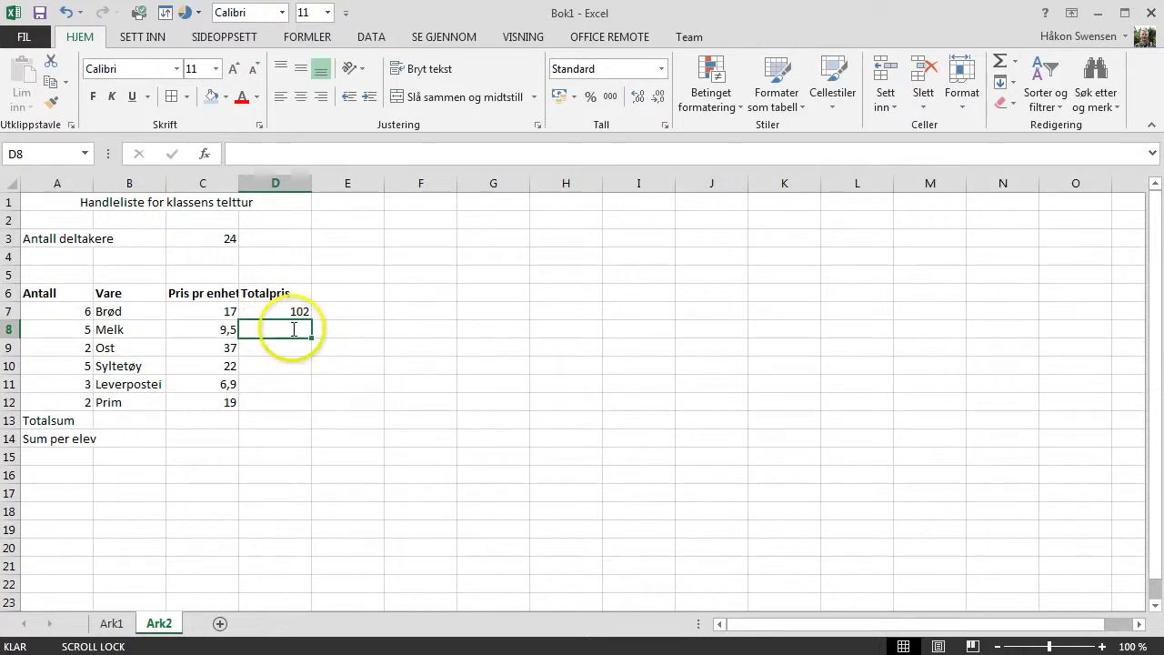
type("=")
left_click(77, 330)
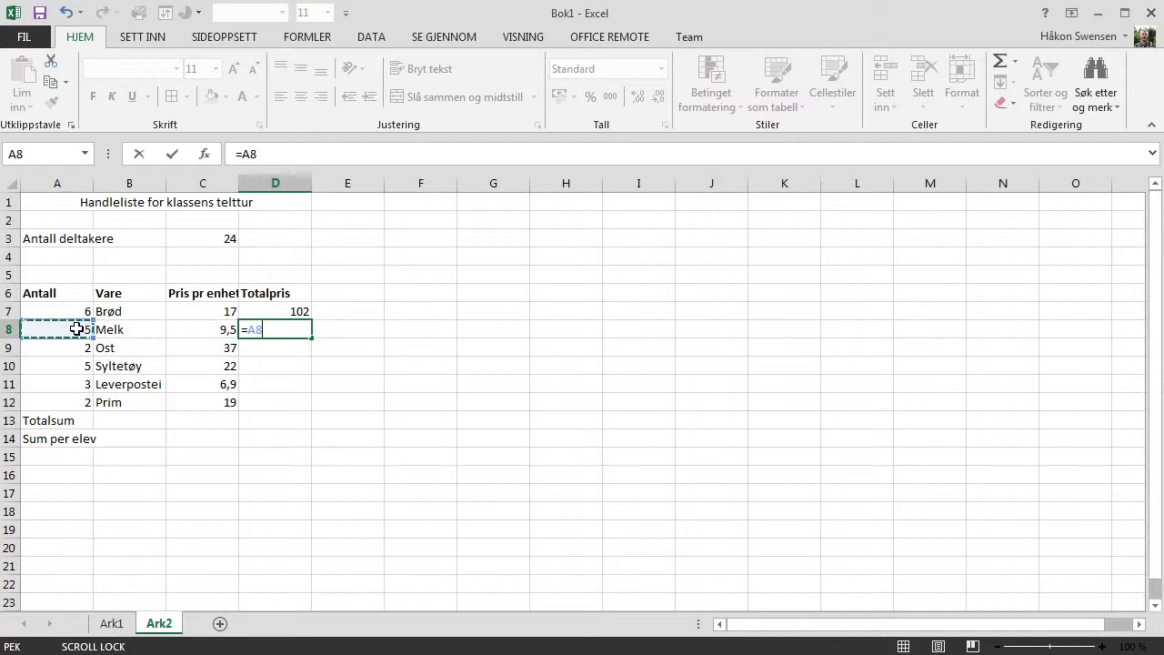
left_click(213, 329)
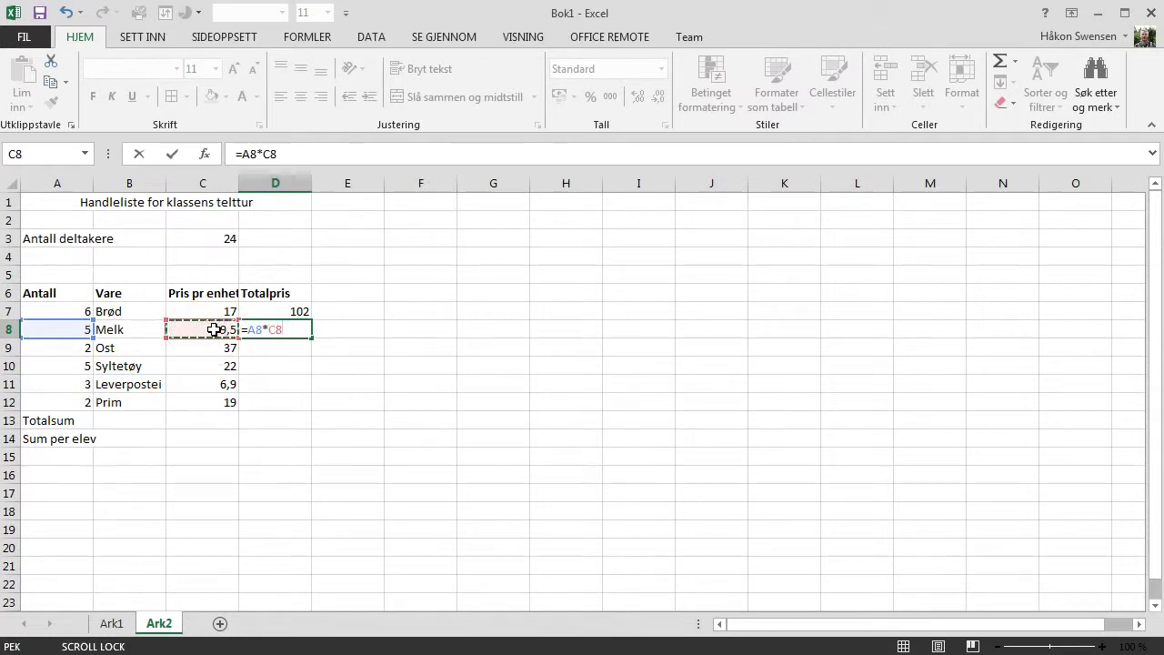
key("Return")
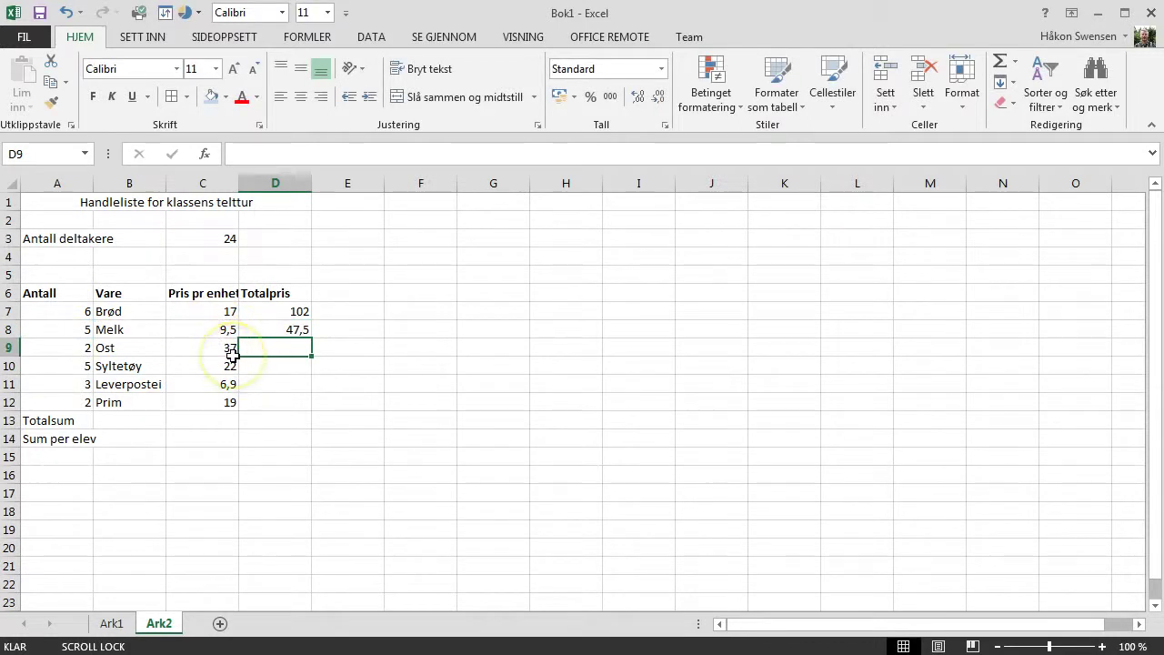
type("=")
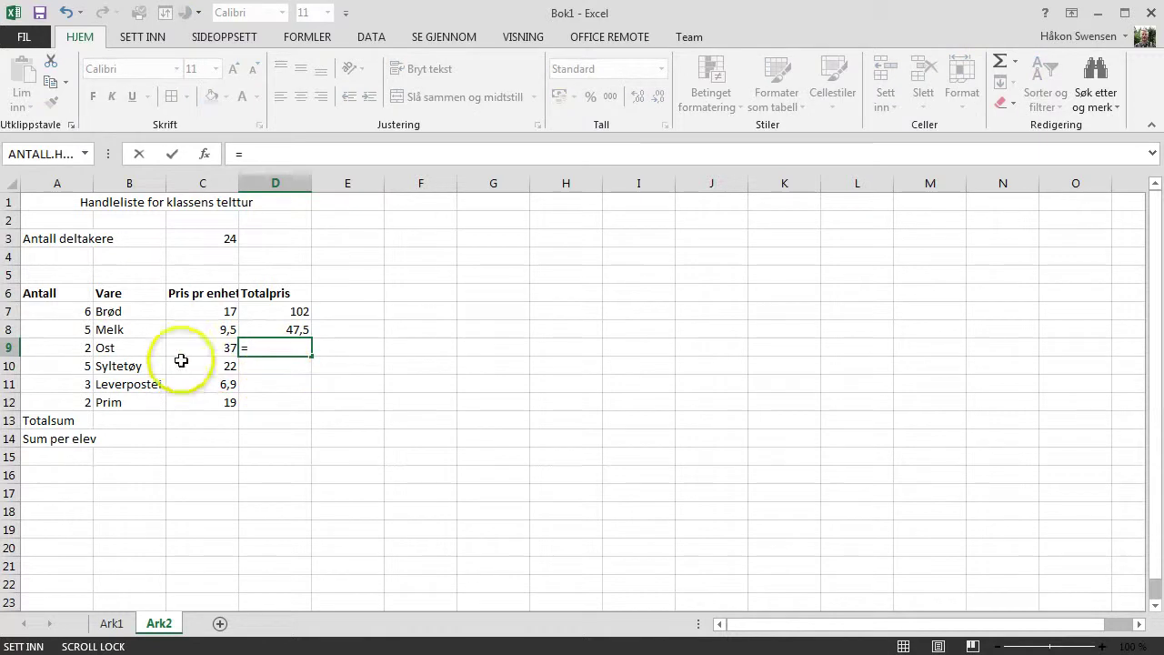
left_click(77, 350)
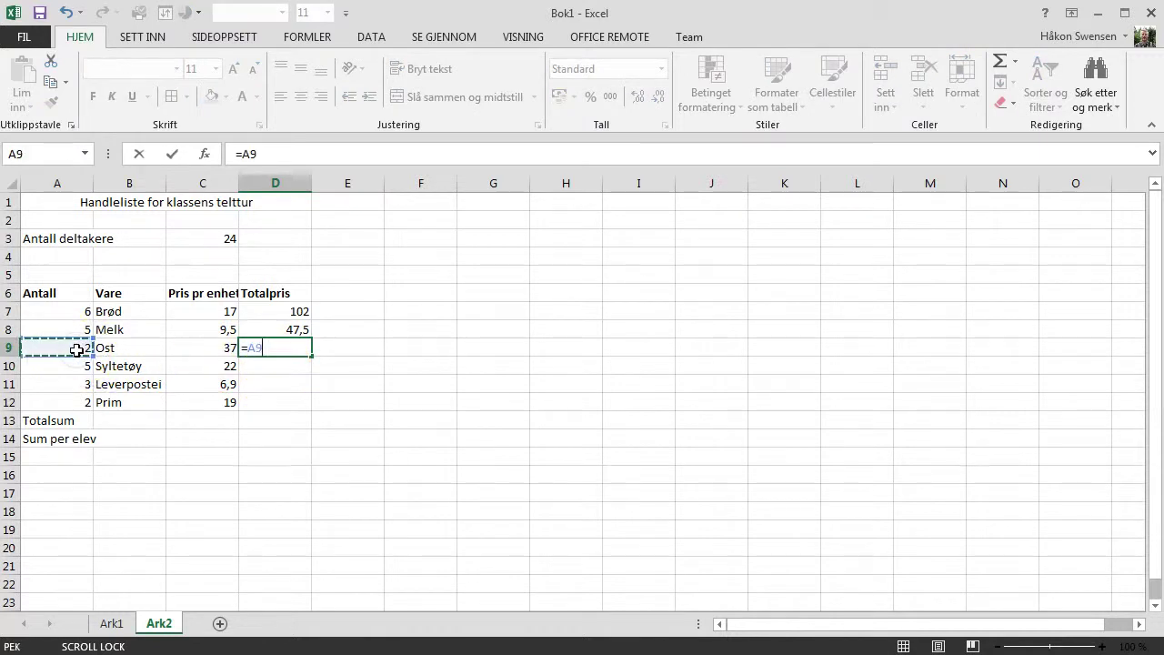
type("*")
left_click(214, 348)
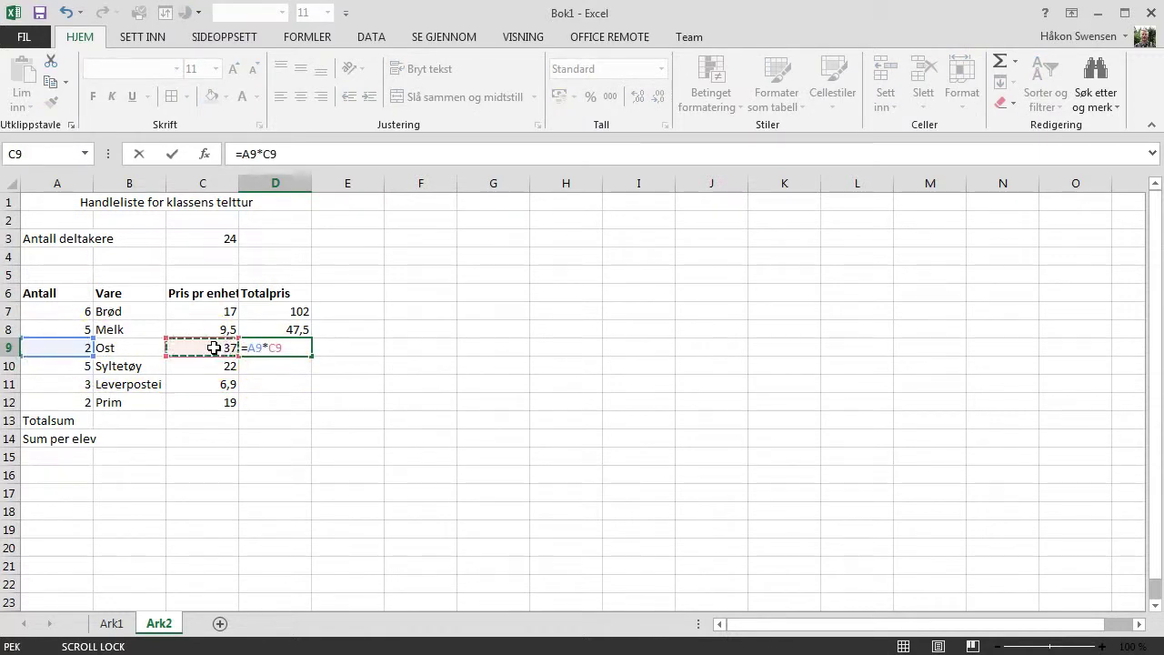
key("Return")
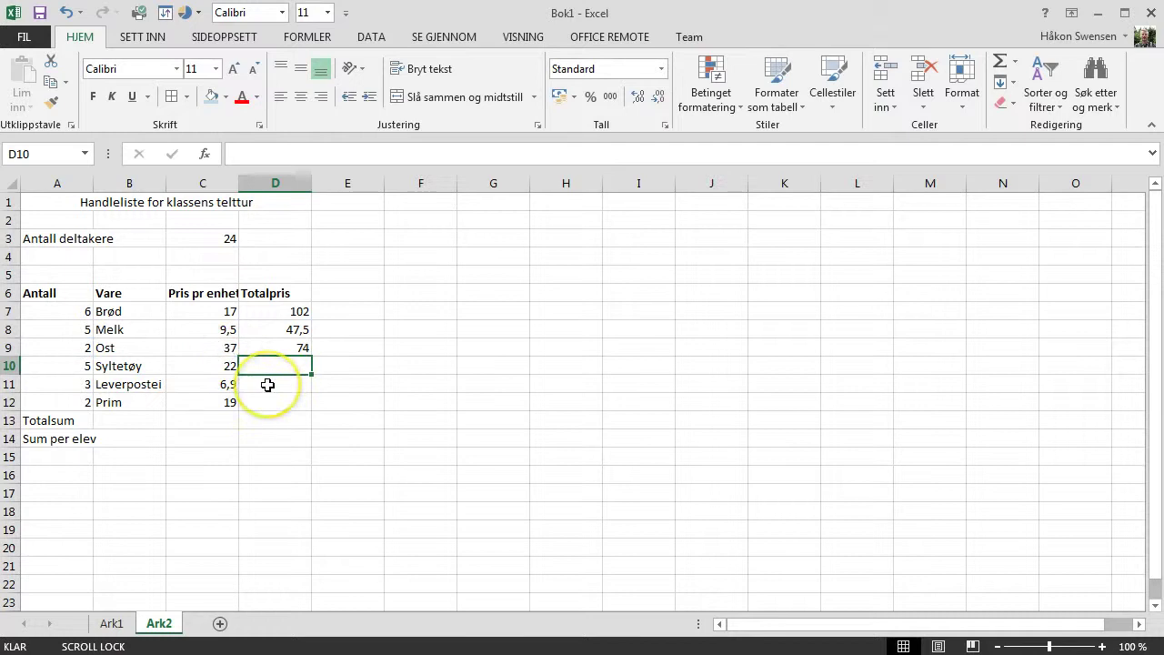
Enter =A10*C10, =A11*C11 and =A12*C12 in D10:D12, giving 110, 20,7 and 38.
type("=")
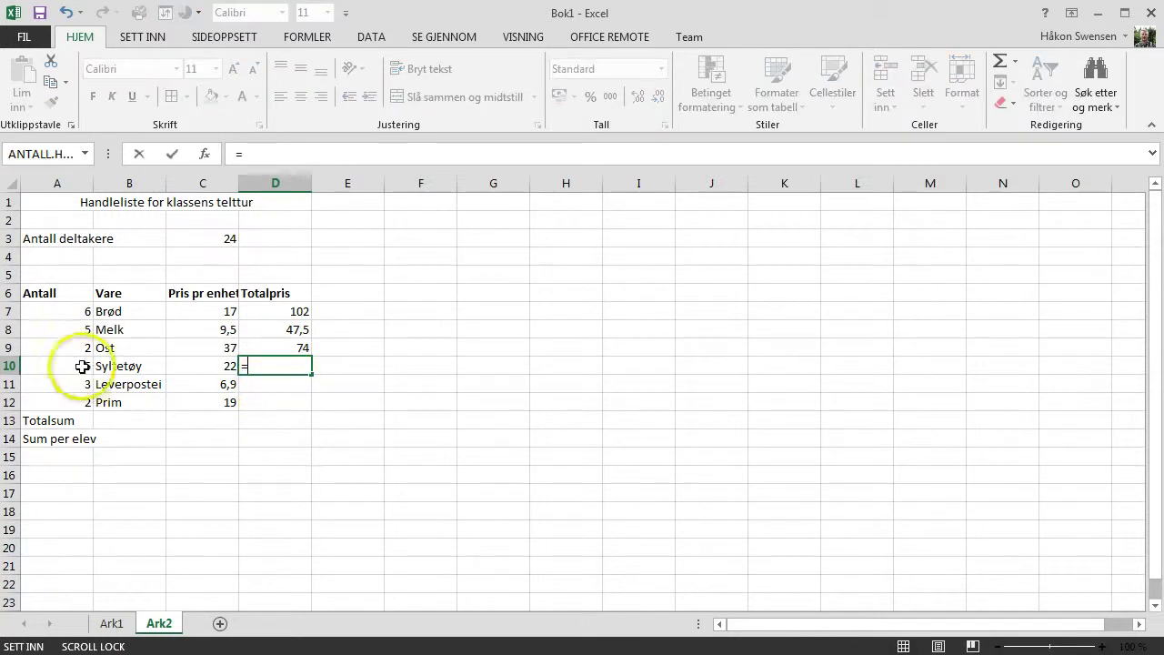
left_click(79, 366)
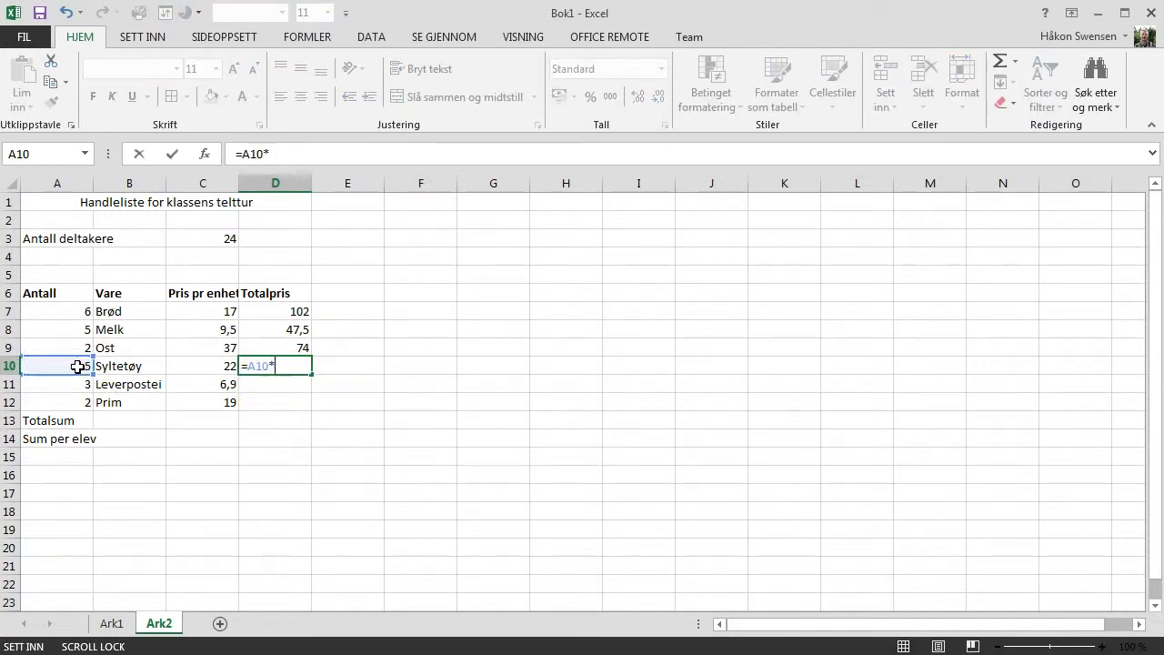
left_click(203, 365)
key("Return")
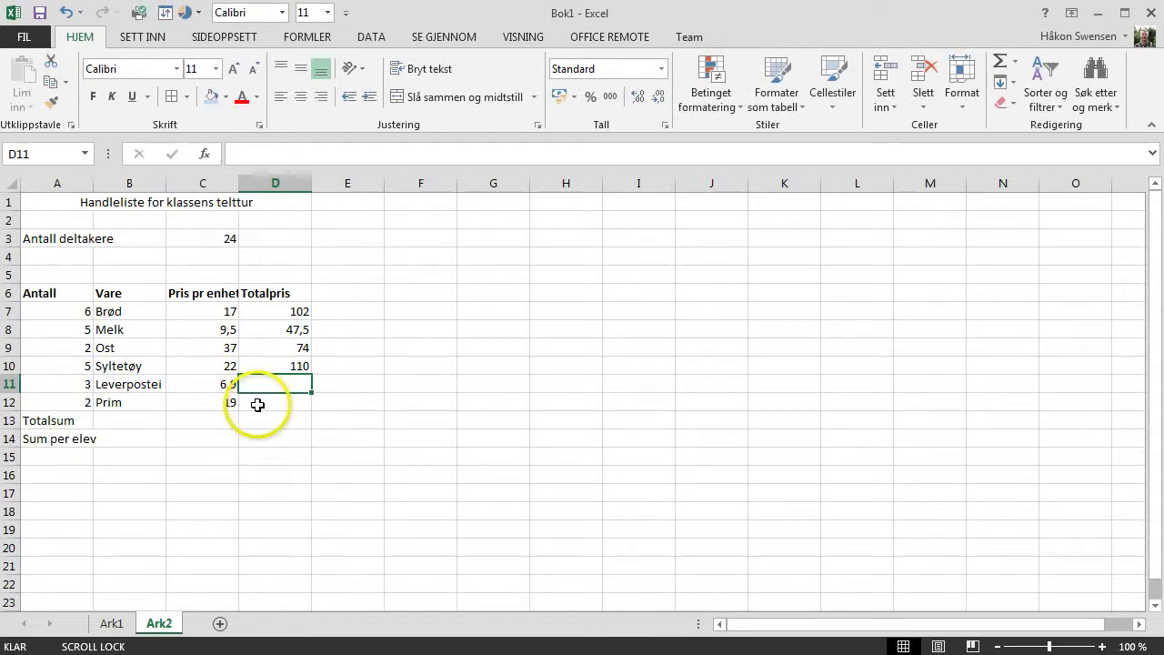
type("=")
left_click(77, 383)
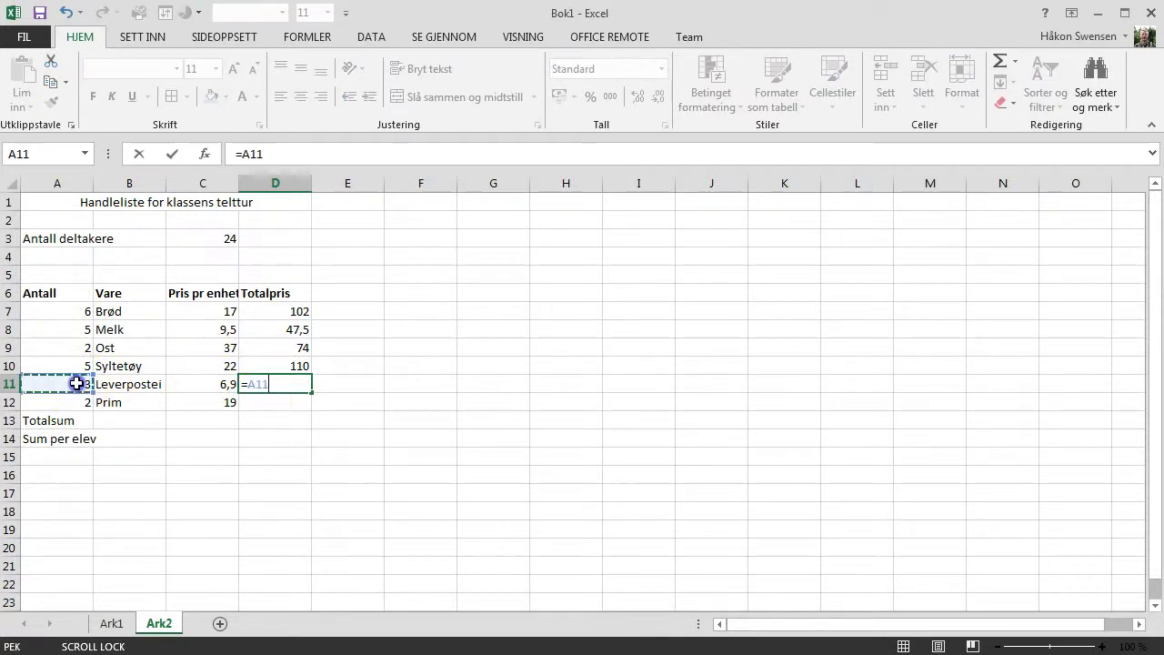
type("*")
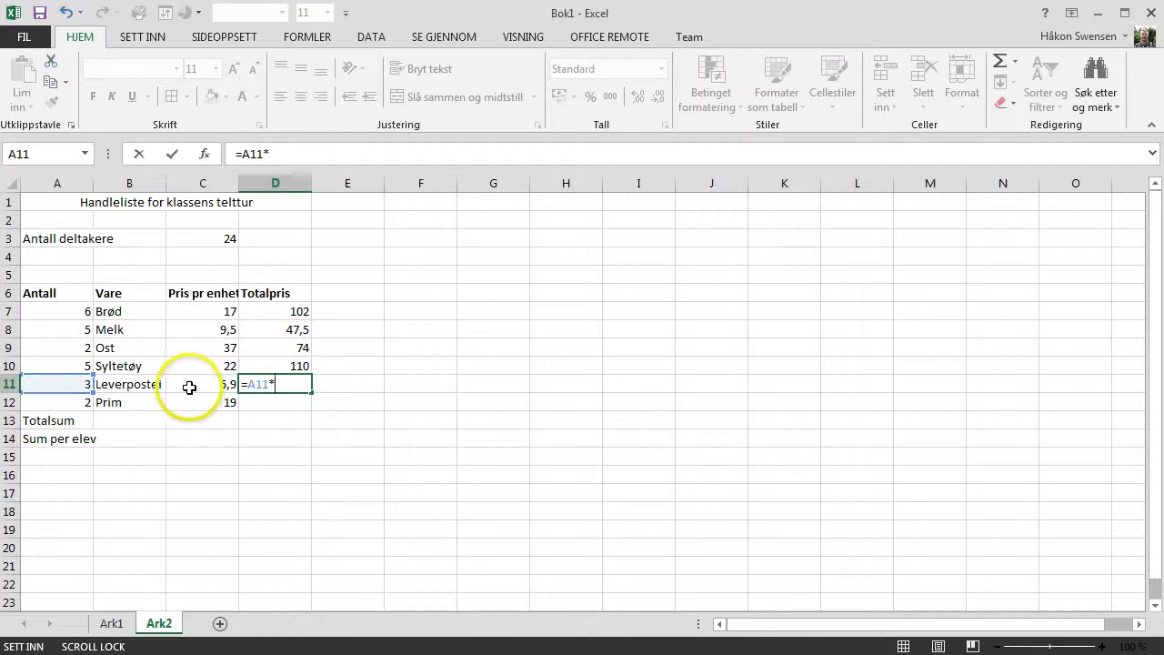
left_click(217, 383)
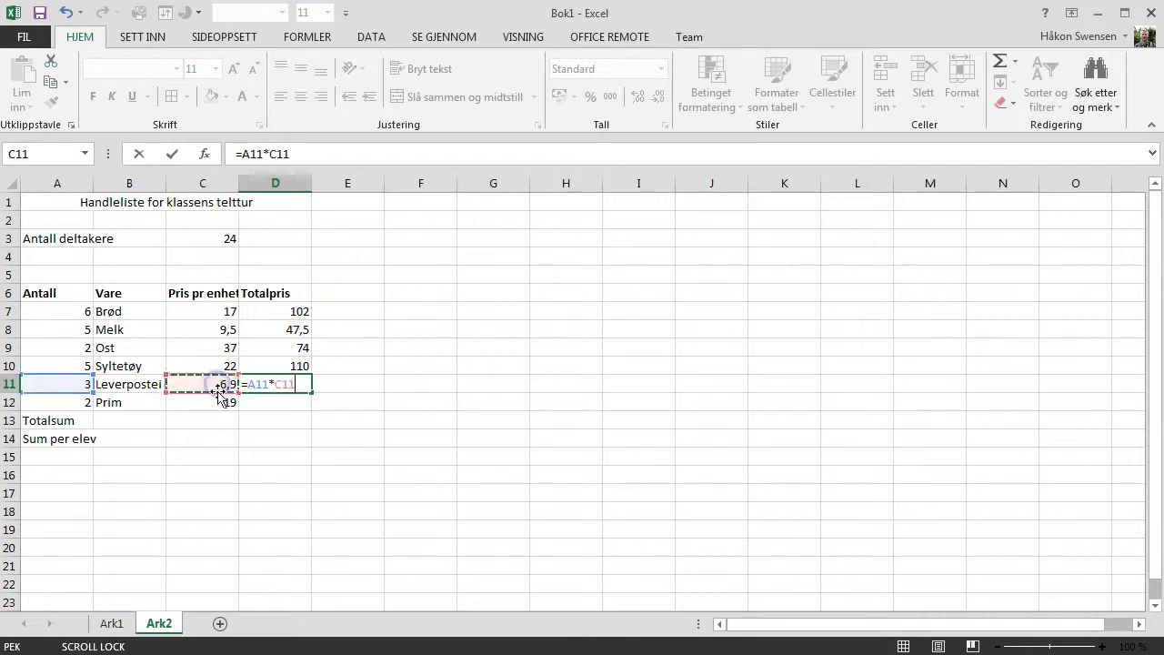
key("Return")
left_click(256, 411)
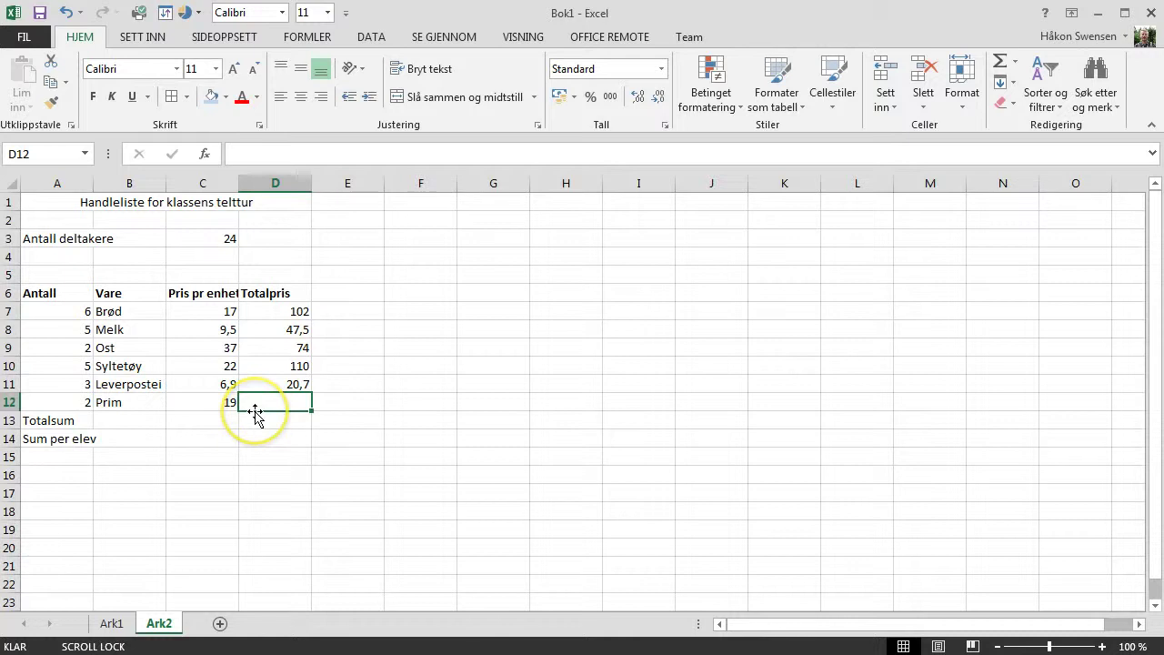
type("=")
left_click(83, 402)
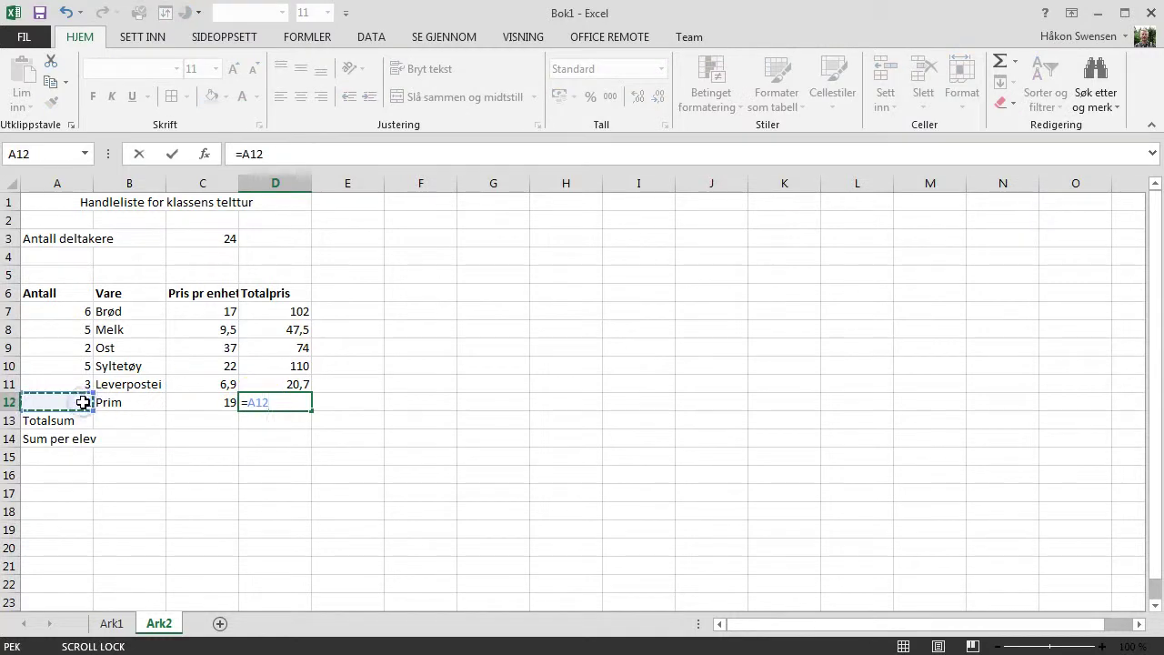
type("*")
left_click(216, 403)
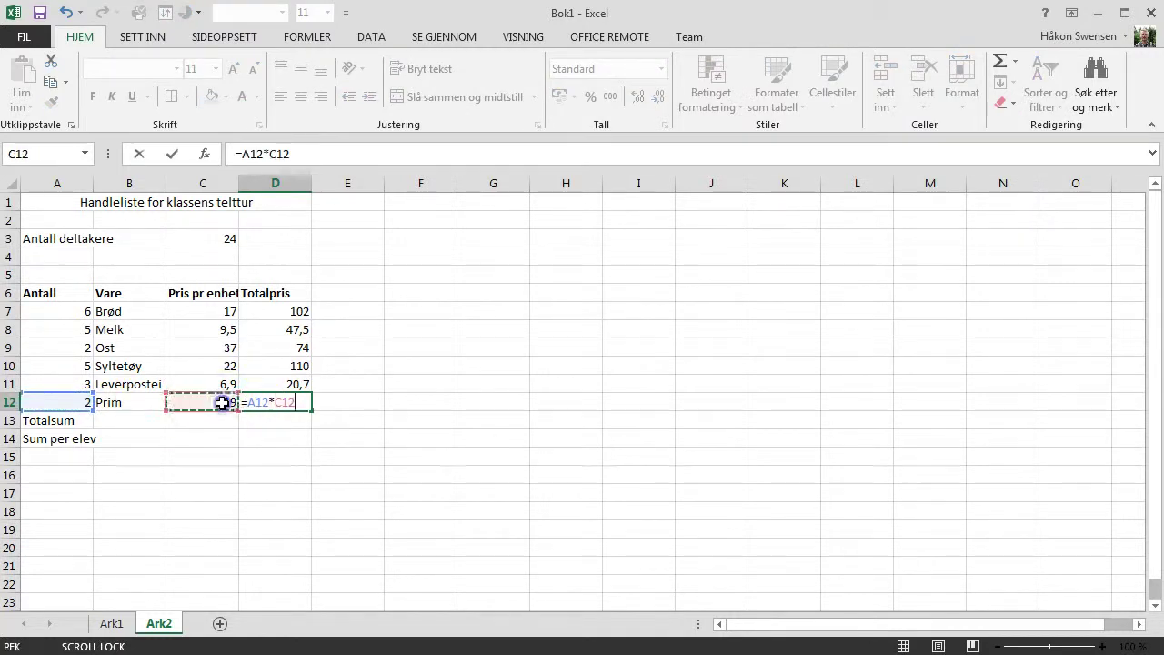
key("Return")
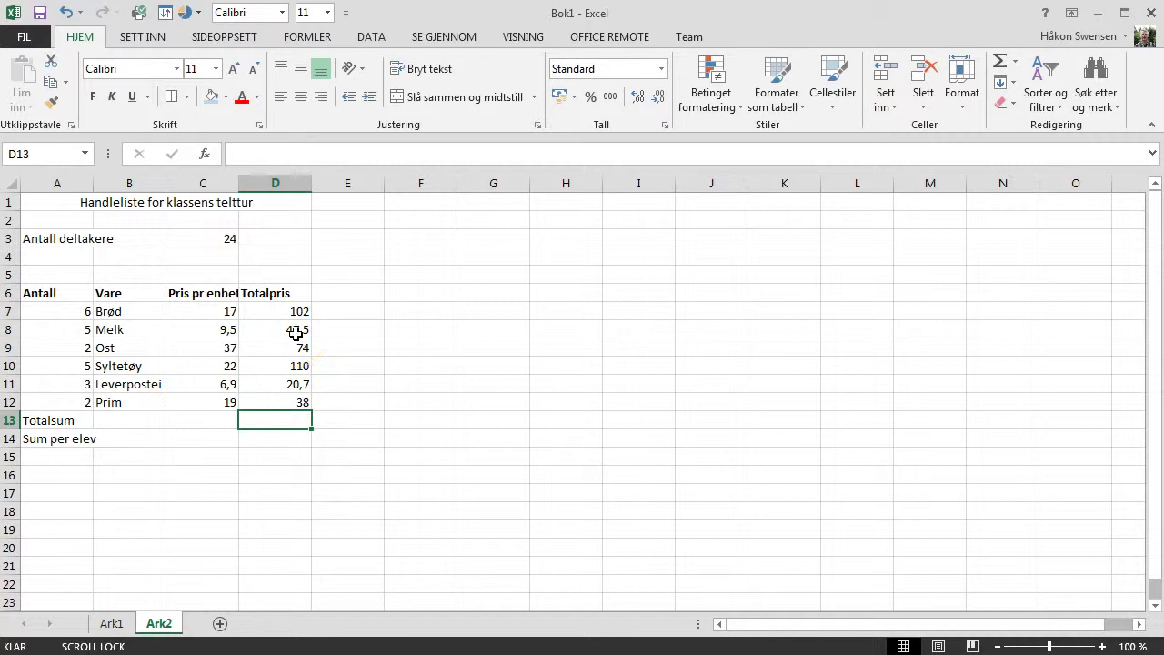
Format C7:D12 as kr accounting with two decimals, e.g. kr 102,00 and kr 47,50.
left_click(199, 311)
left_click_drag(199, 310, 298, 401)
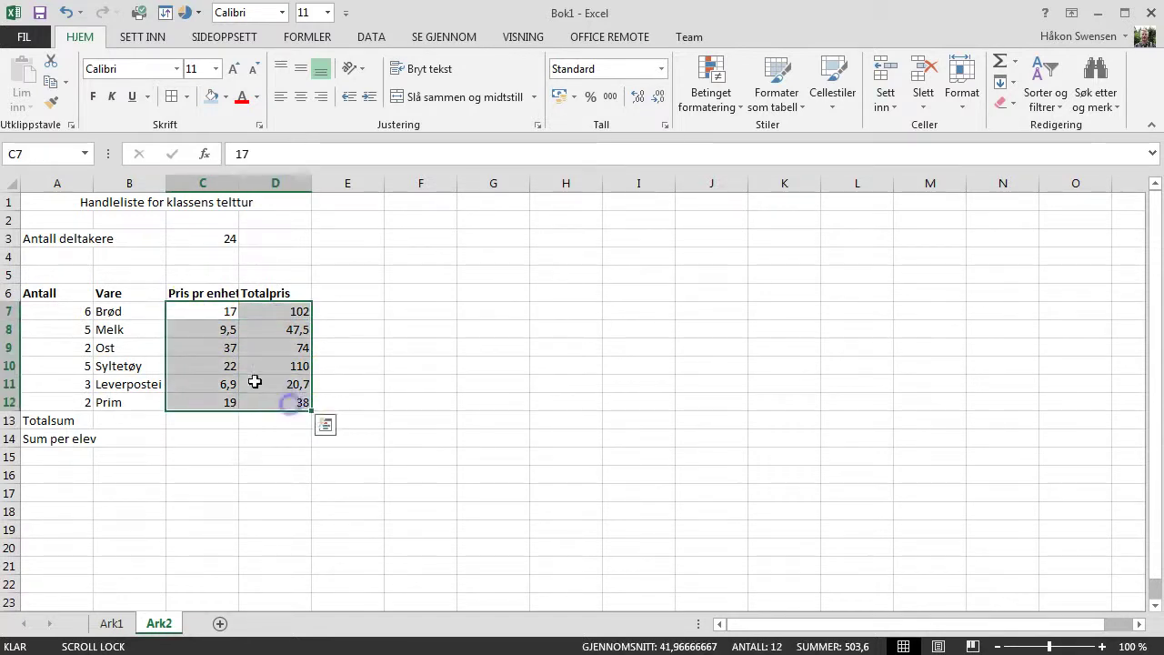
mouse_move(299, 312)
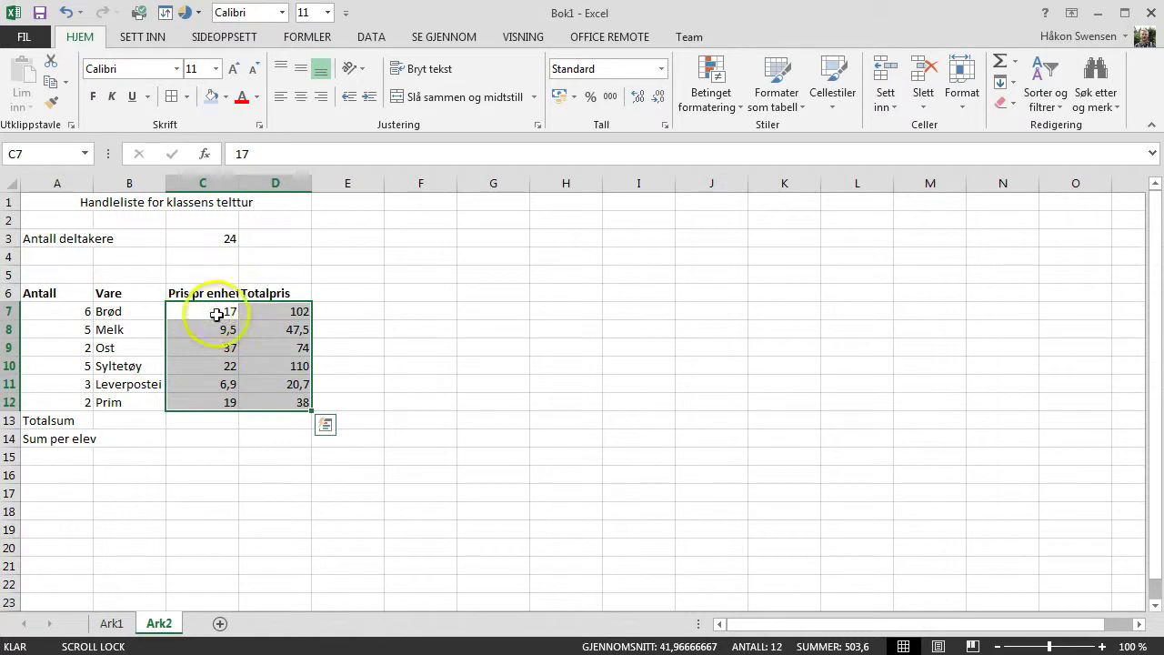
left_click(559, 97)
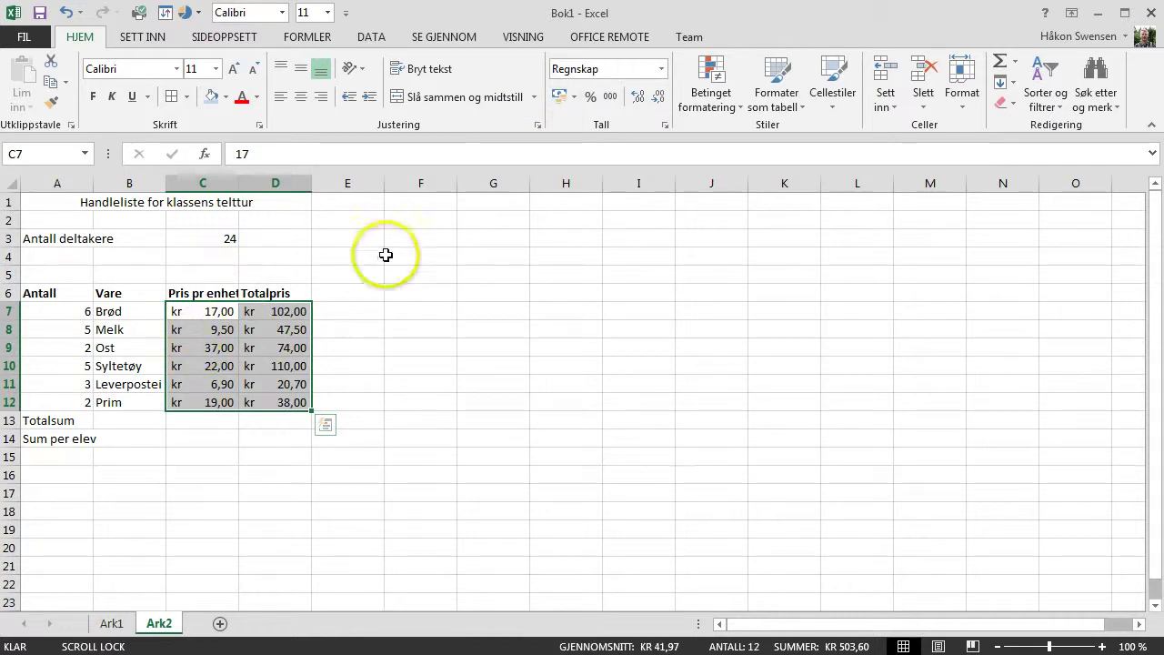
left_click(658, 97)
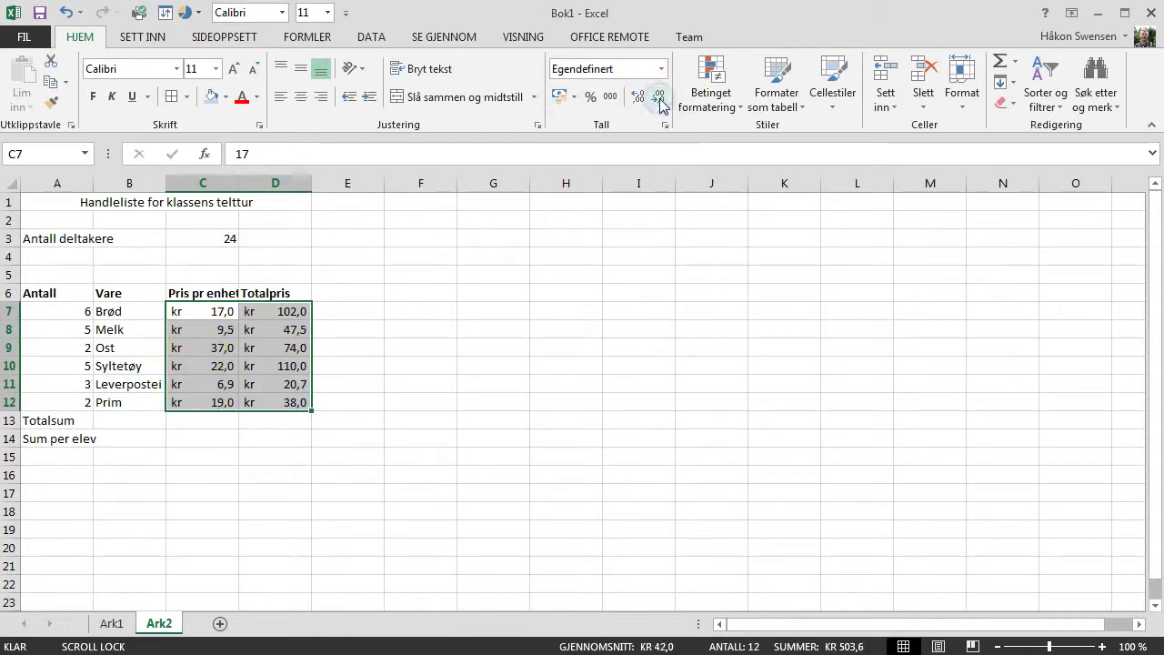
left_click(659, 100)
left_click(636, 98)
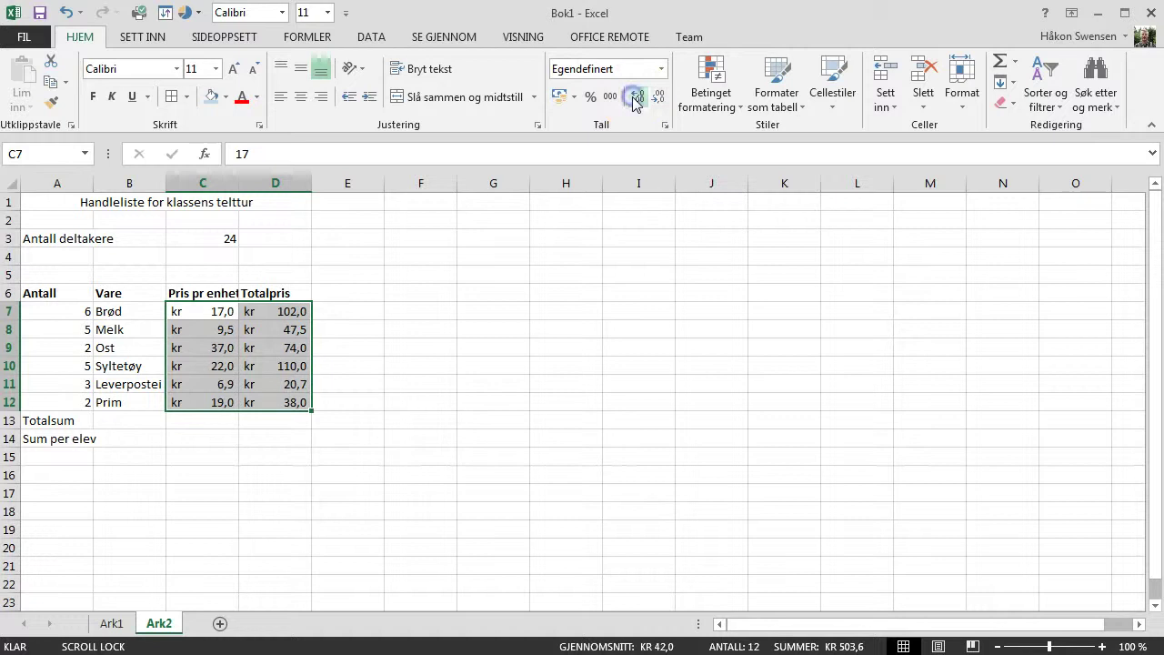
left_click(635, 100)
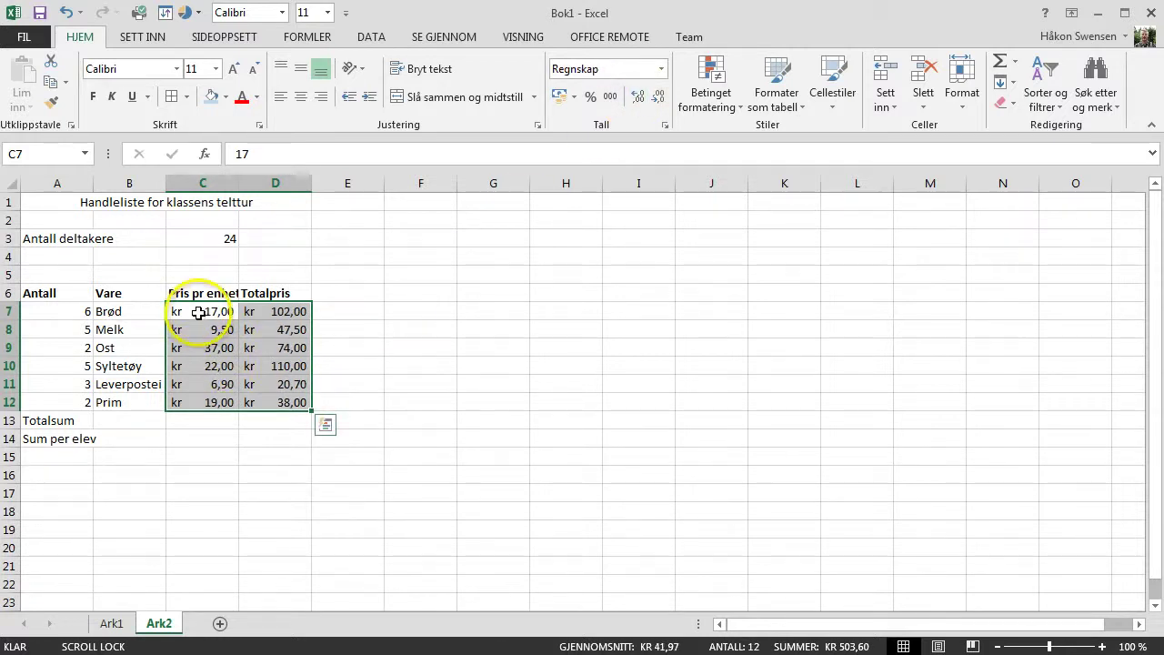
left_click(364, 313)
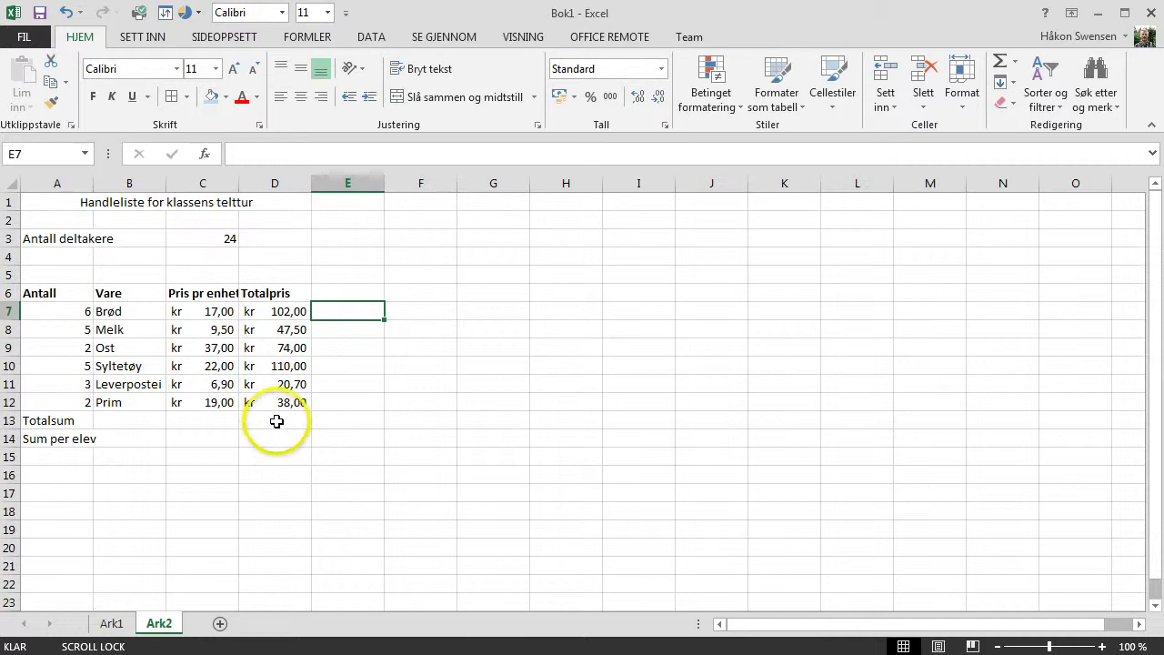
Enter =D7+D8+D9+D10+D11+D12 in D13, giving a Totalsum of kr 392,20.
left_click(275, 421)
type("=")
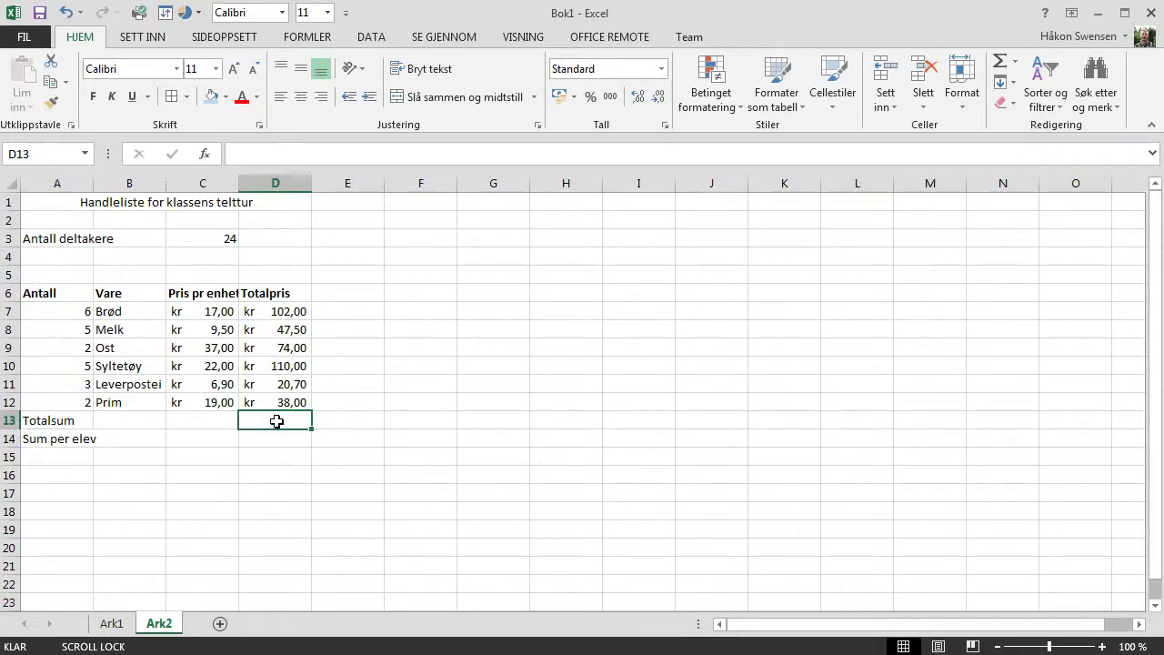
left_click(281, 312)
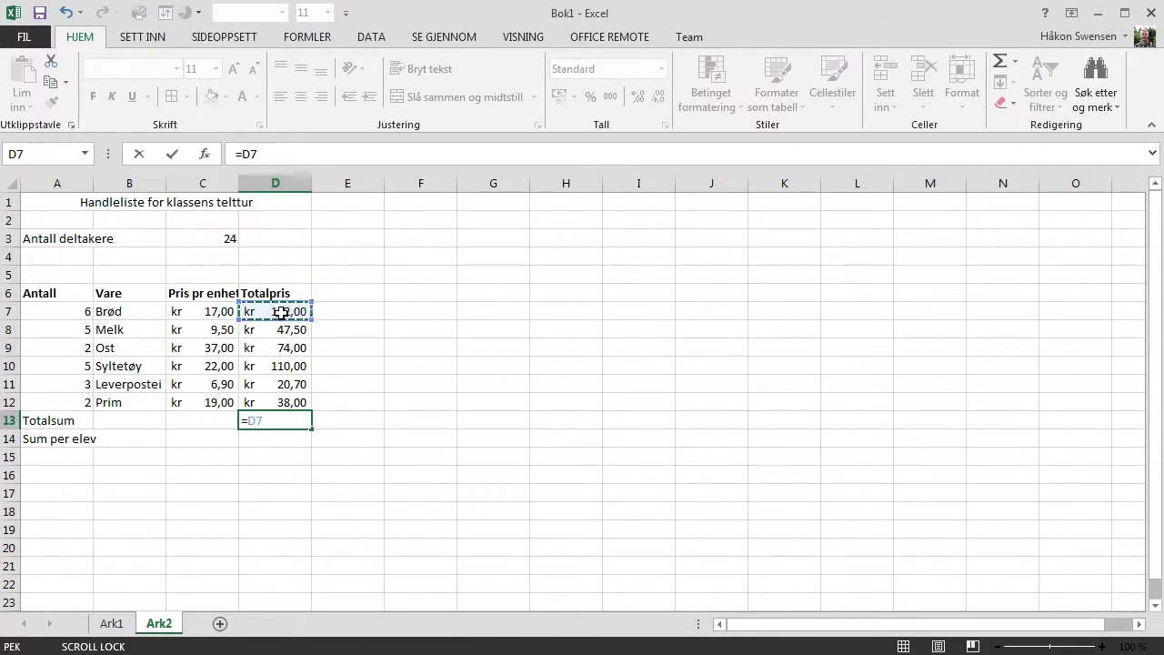
type("+")
left_click(288, 332)
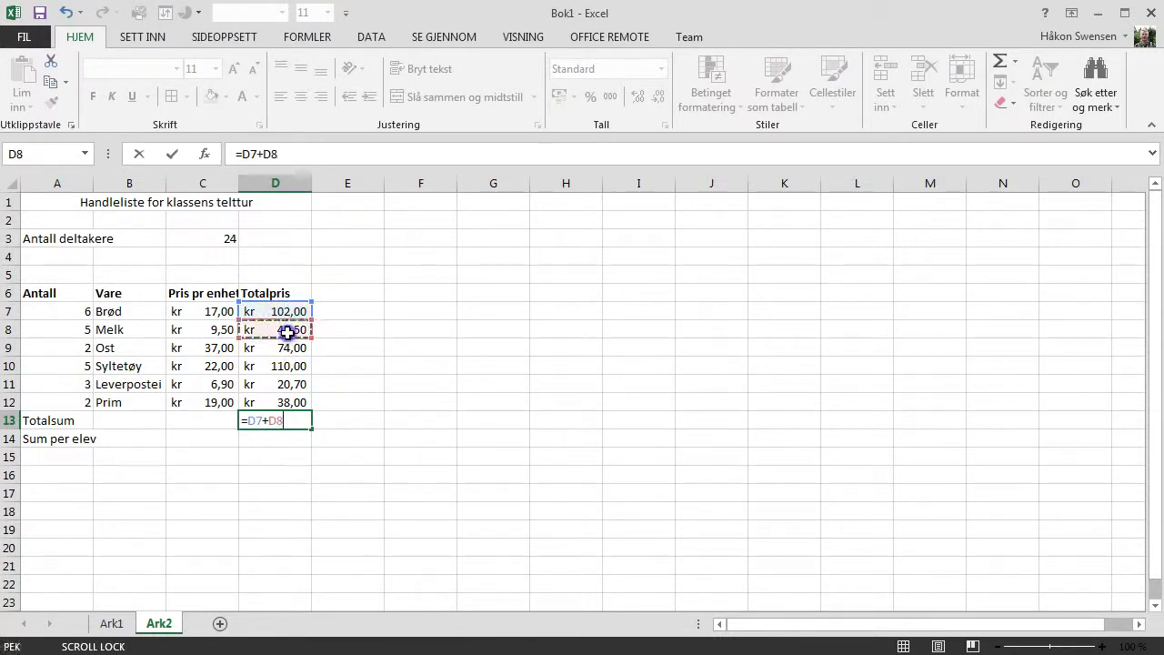
left_click(296, 351)
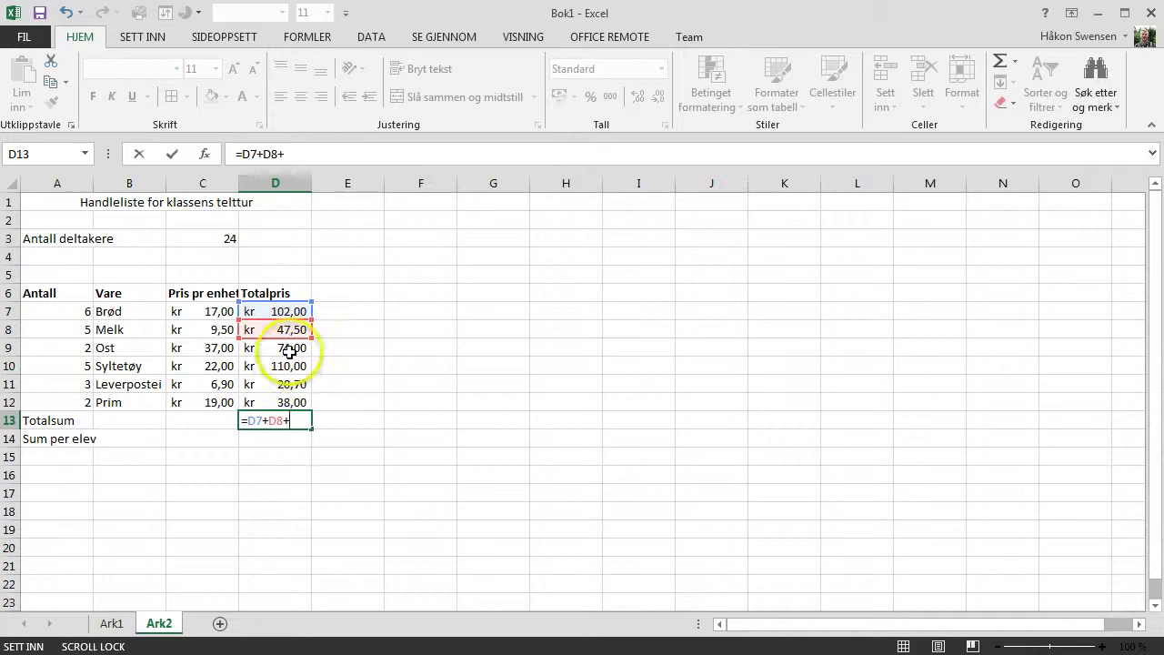
type("D9+")
left_click(290, 367)
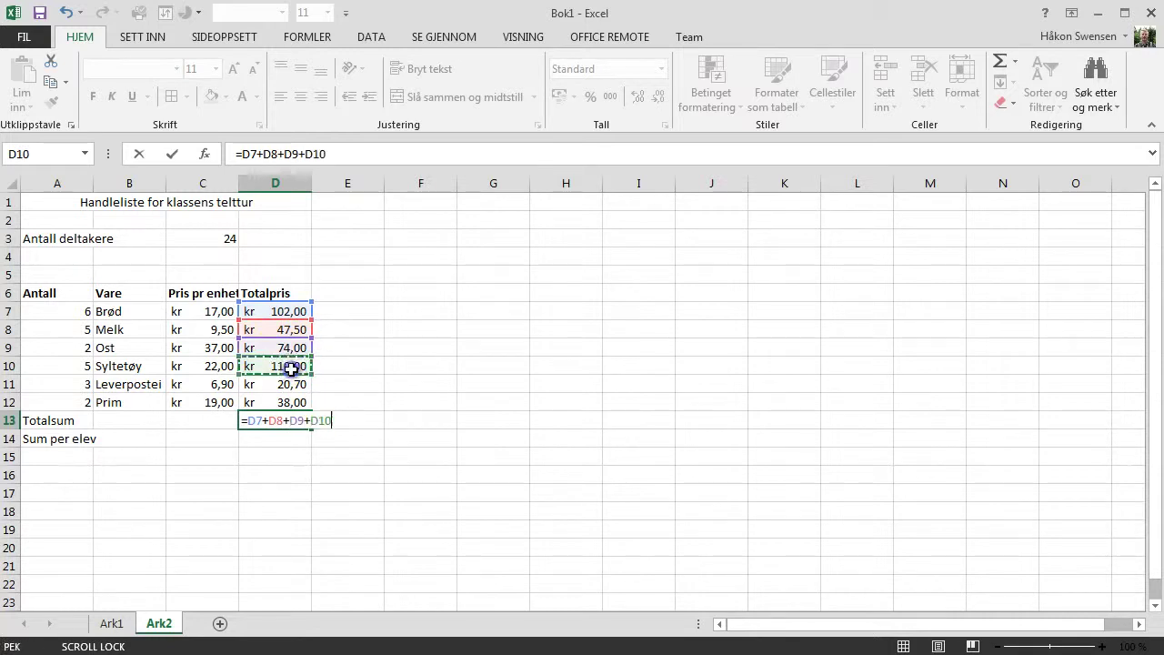
type("+")
left_click(297, 385)
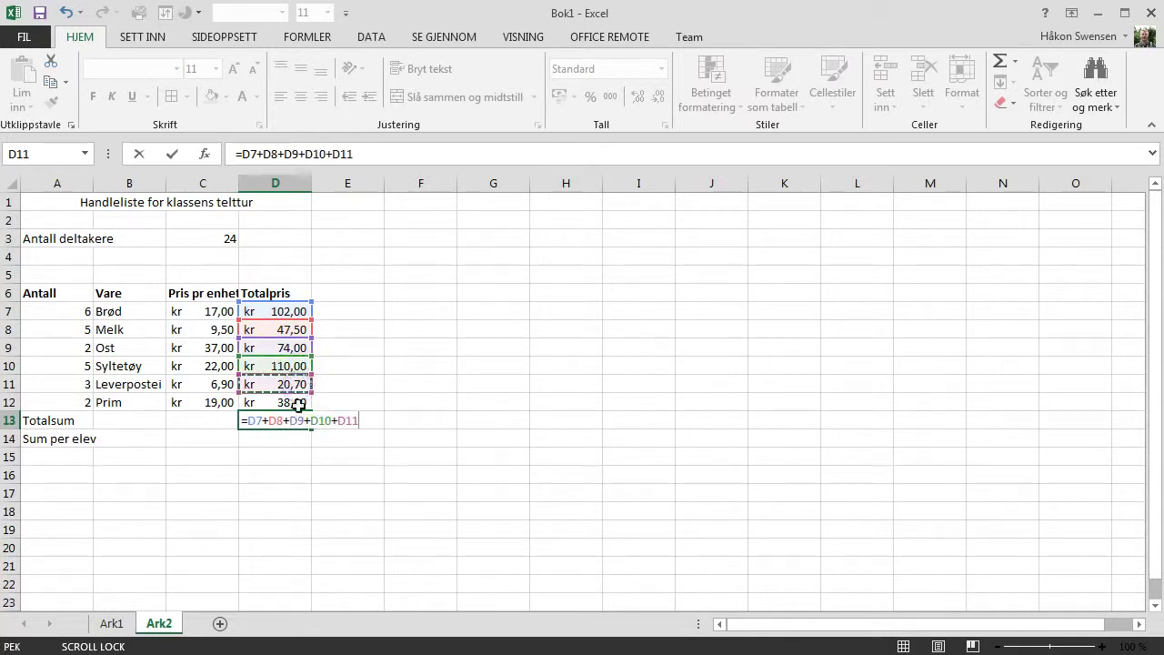
type("+")
left_click(296, 402)
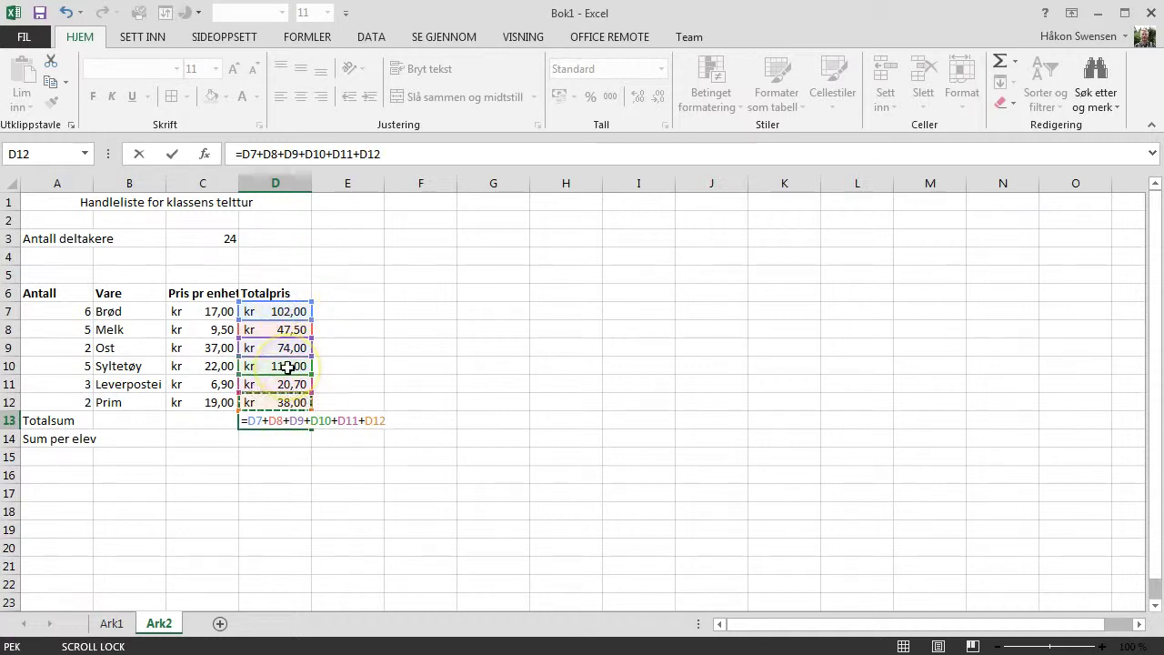
key("Return")
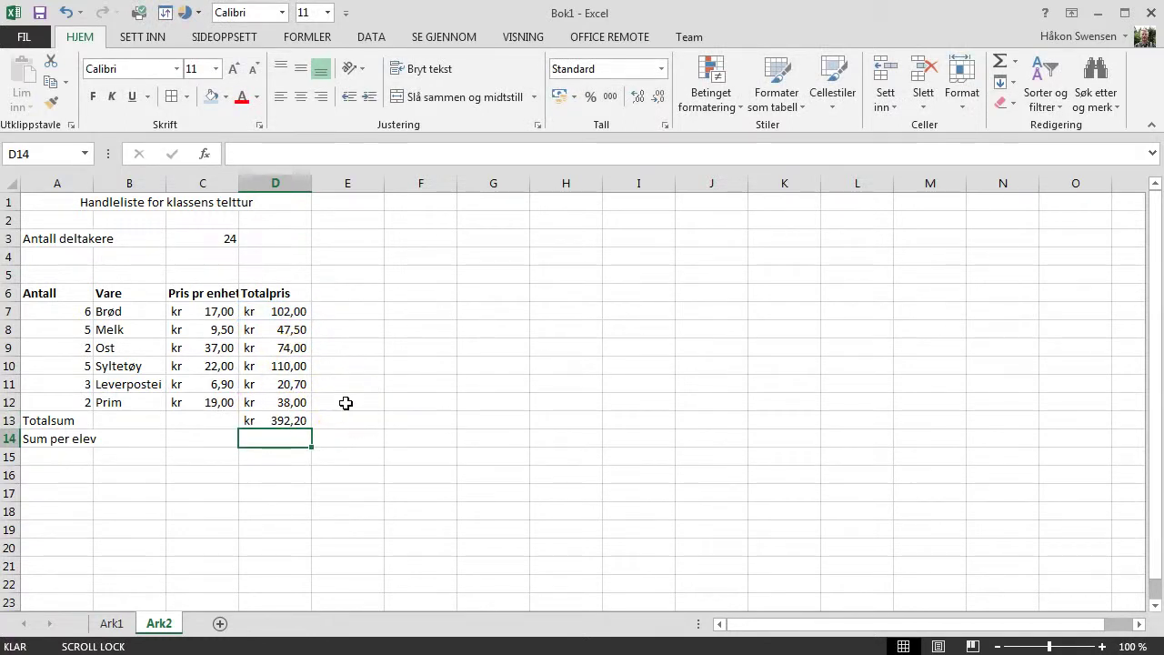
left_click(284, 434)
Enter =D13/C3 in D14 so Sum per elev shows kr 16,34 for 24 participants.
type("=")
left_click(289, 421)
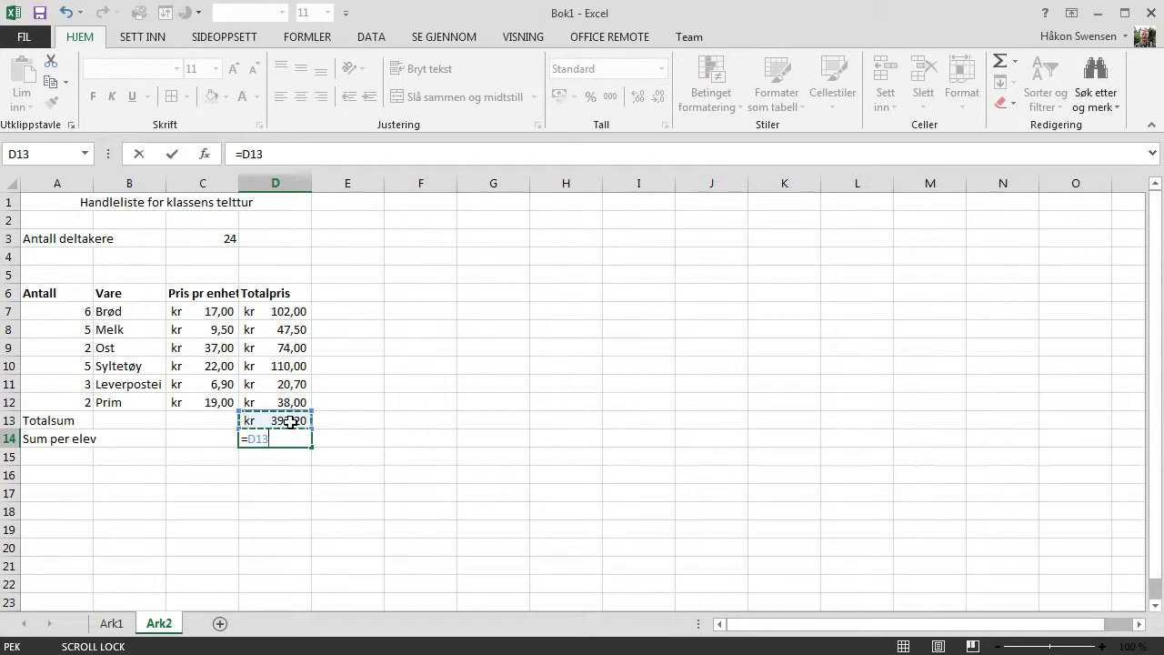
type("/")
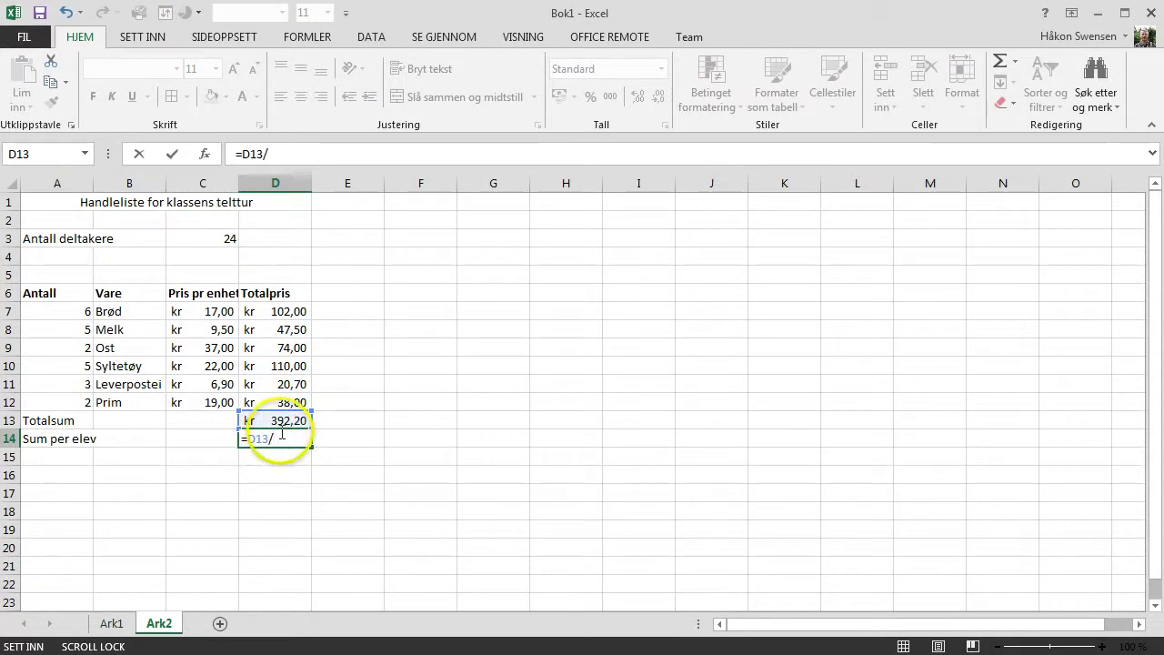
left_click(215, 238)
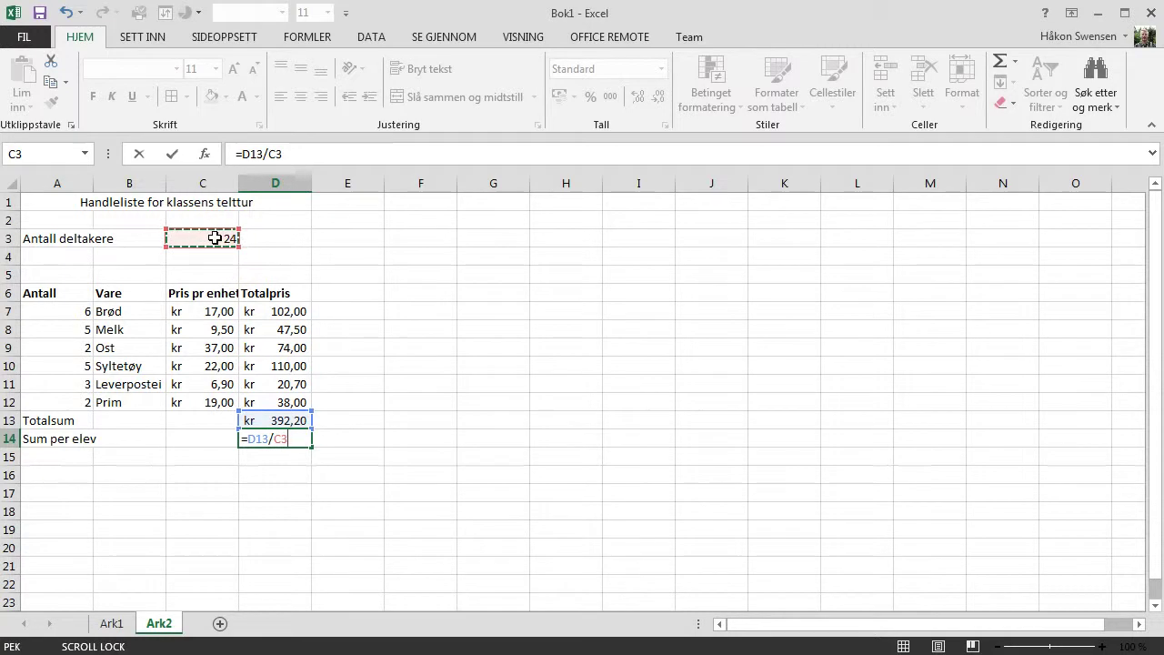
key("Return")
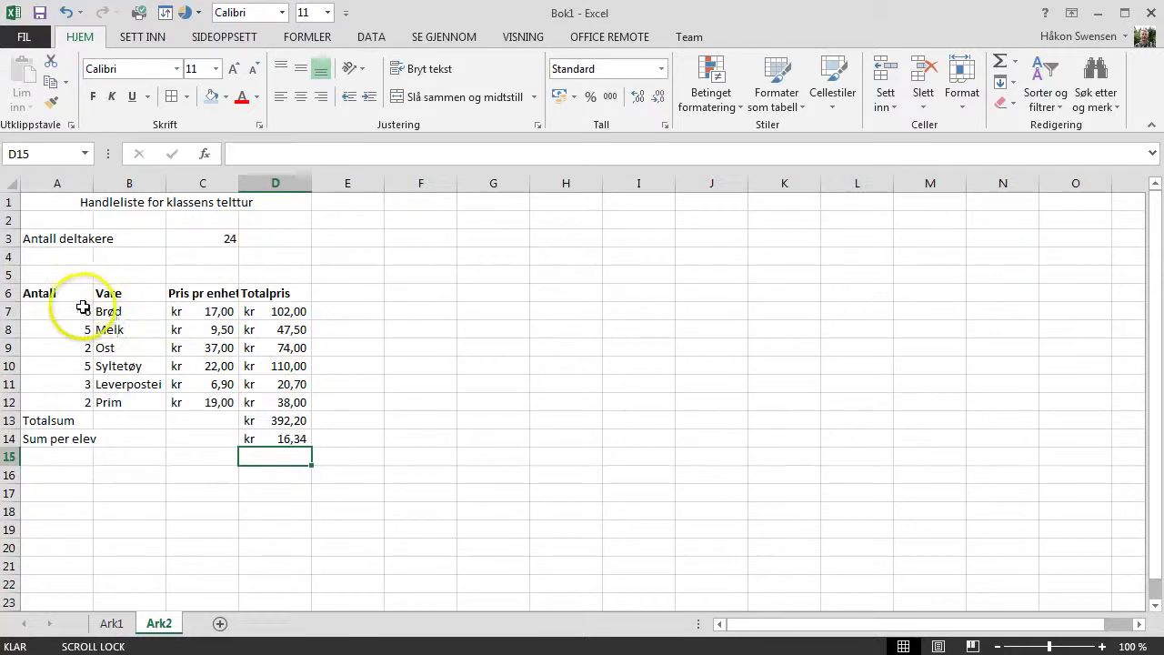
Add all borders to A7:D12 and a top and double bottom border to A13:D14.
left_click_drag(45, 317, 272, 401)
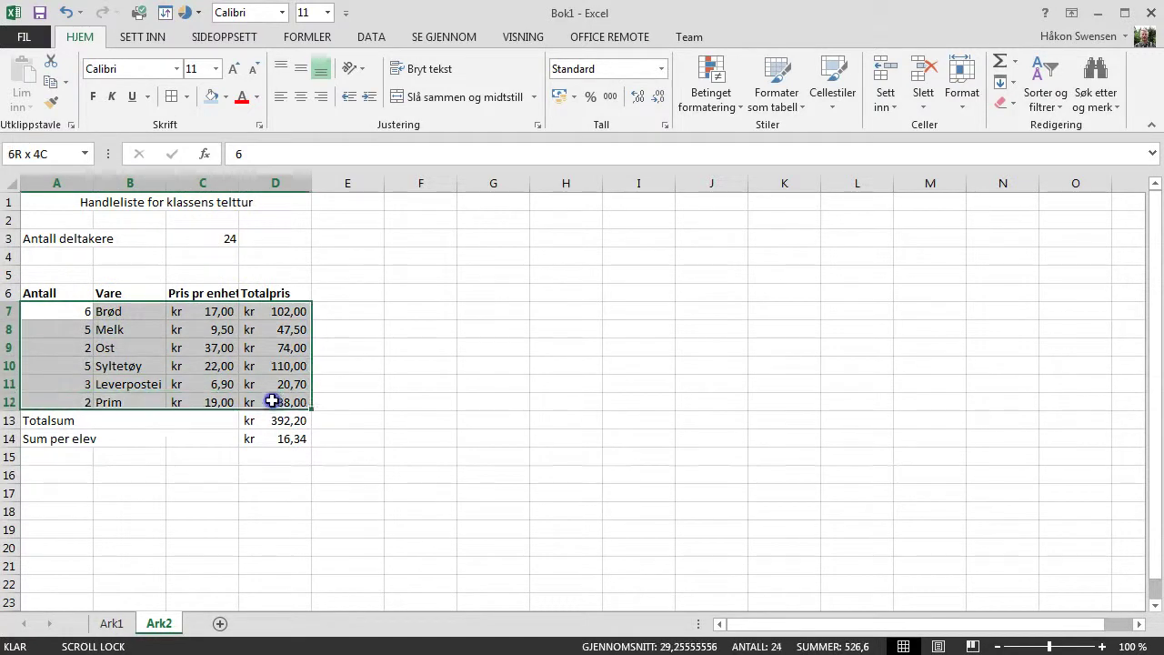
left_click(171, 97)
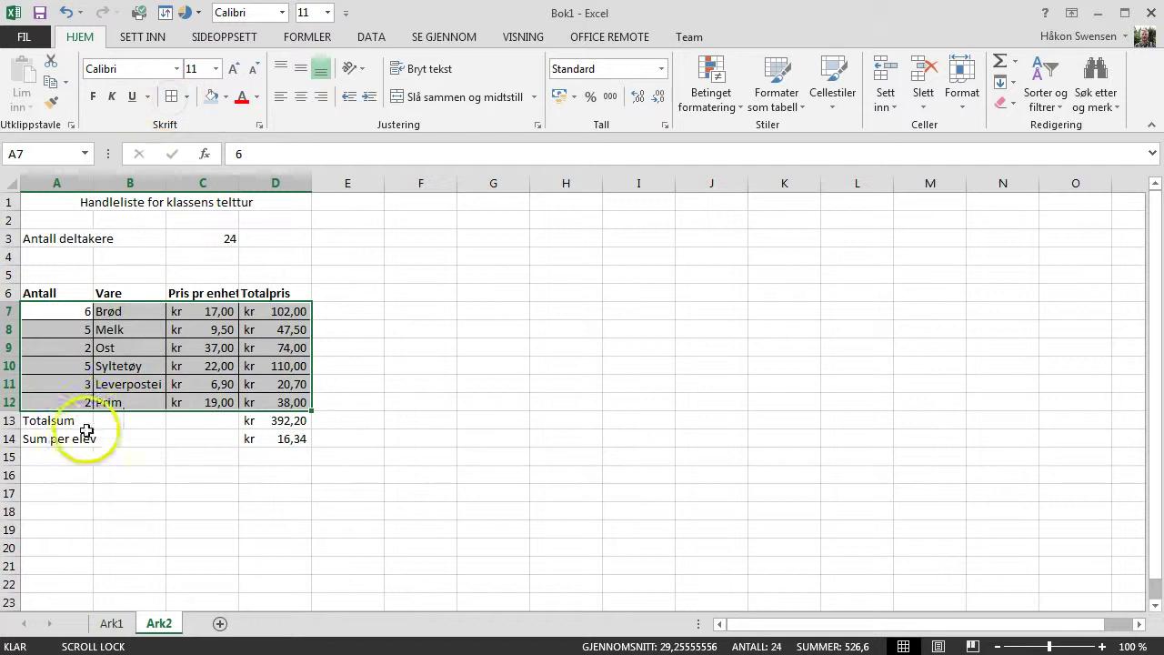
left_click_drag(42, 421, 269, 429)
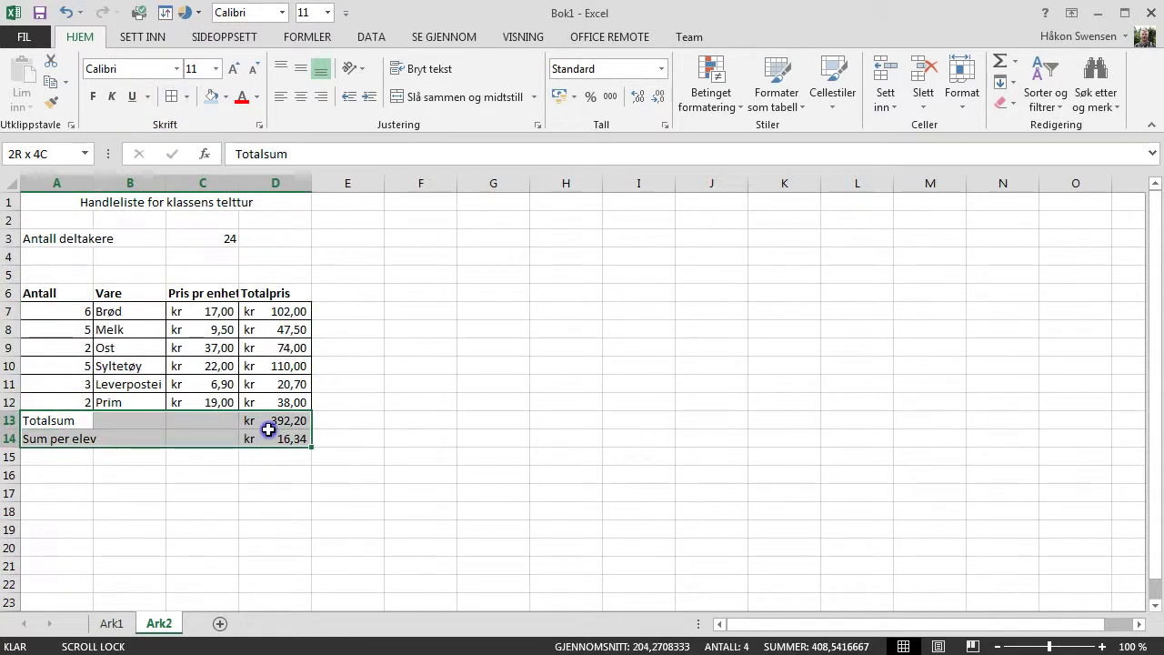
left_click(187, 97)
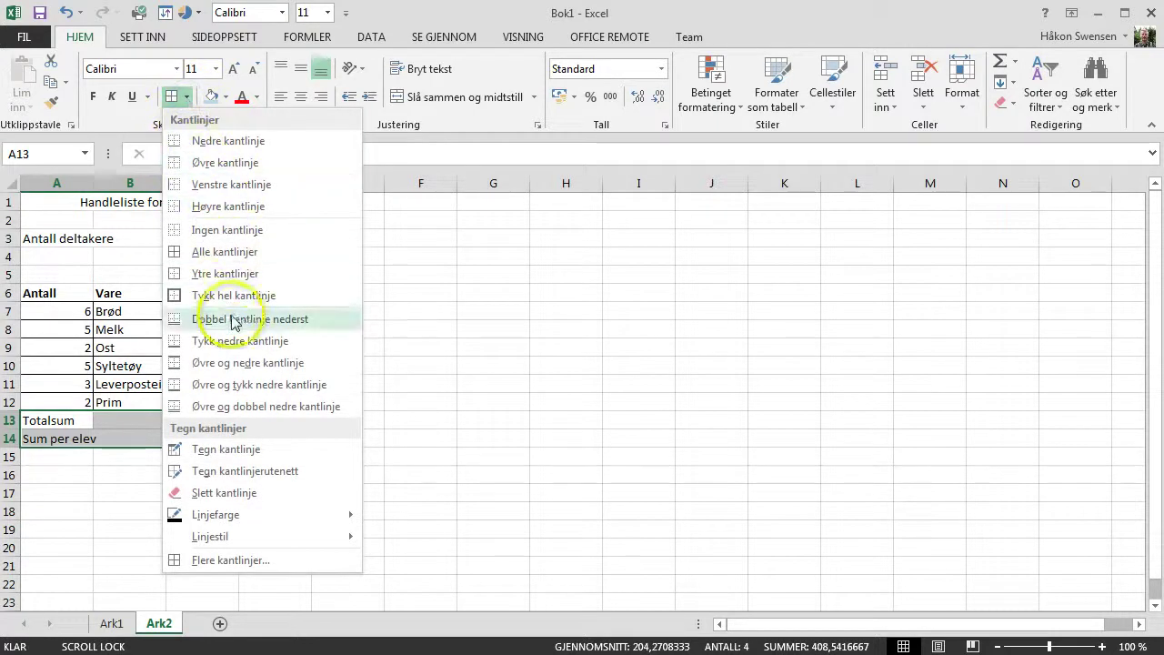
left_click(239, 407)
left_click(395, 404)
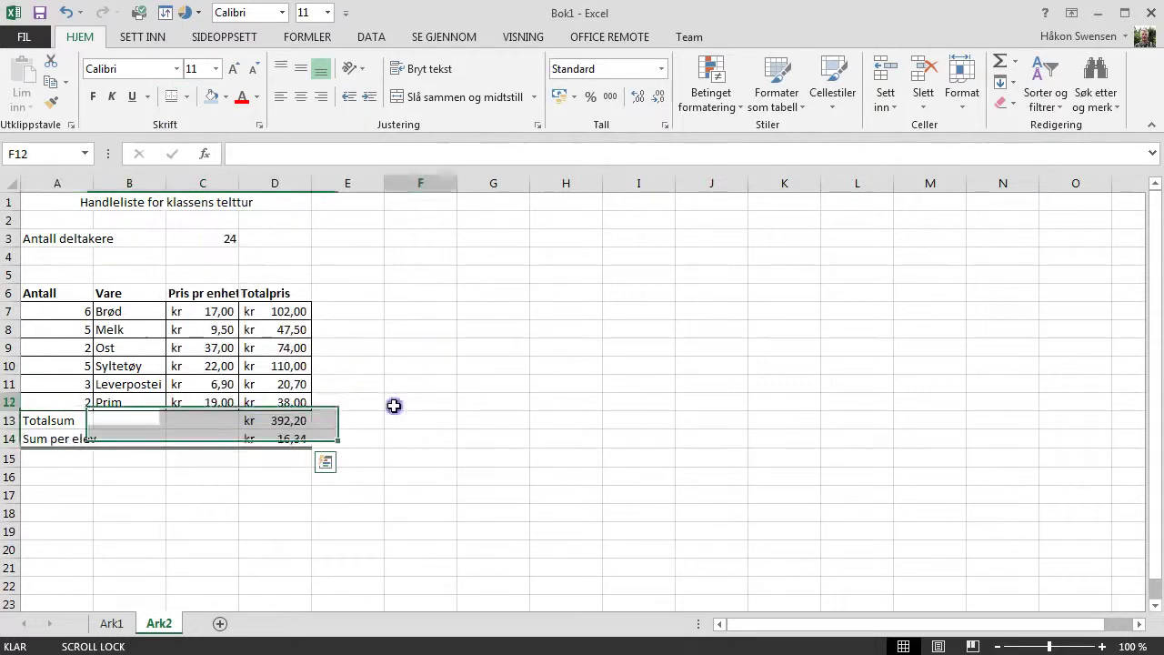
scroll(205, 481, "up", 3, "ctrl")
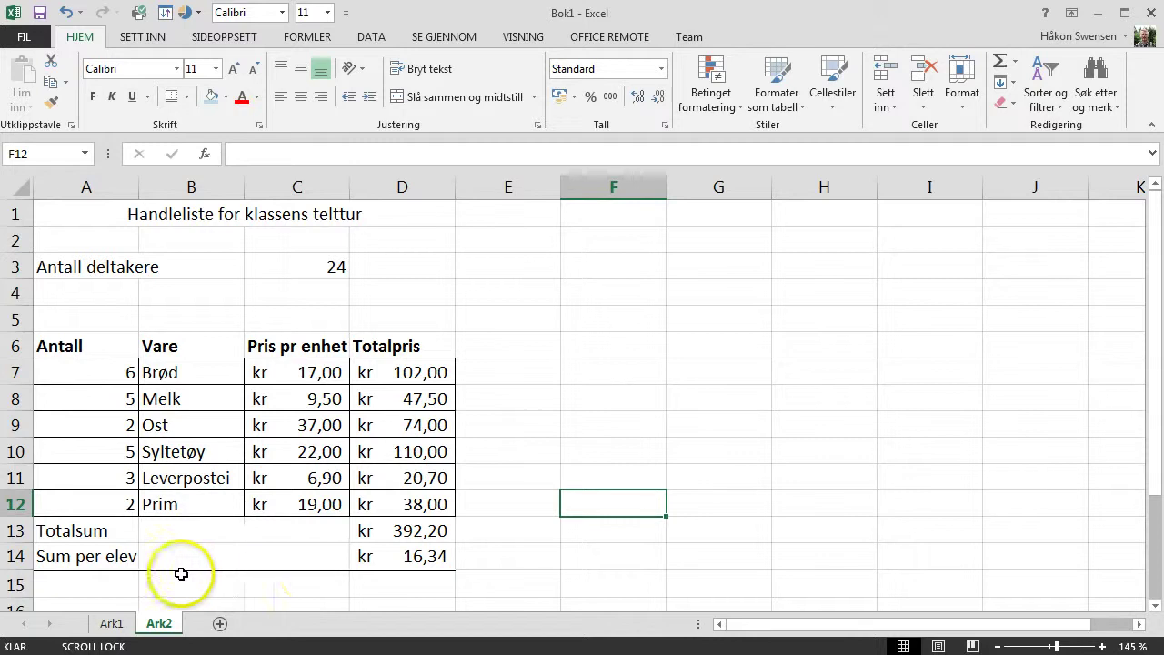
scroll(309, 568, "down", 1, "ctrl")
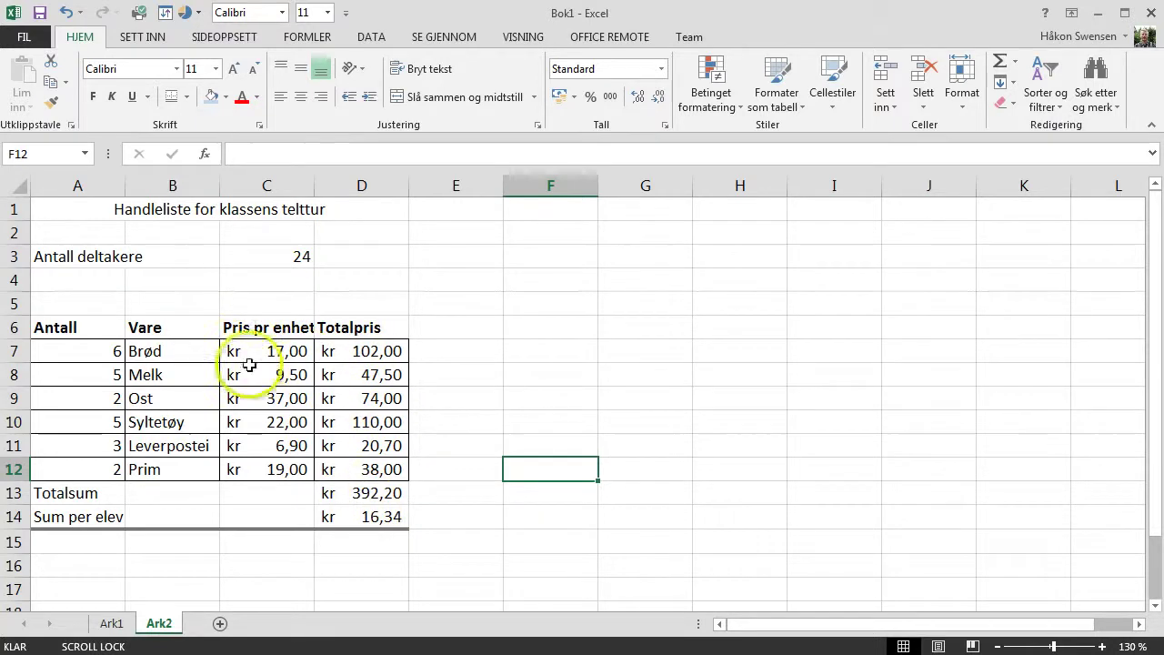
Change the participant count in C3 to 22.
left_click(296, 256)
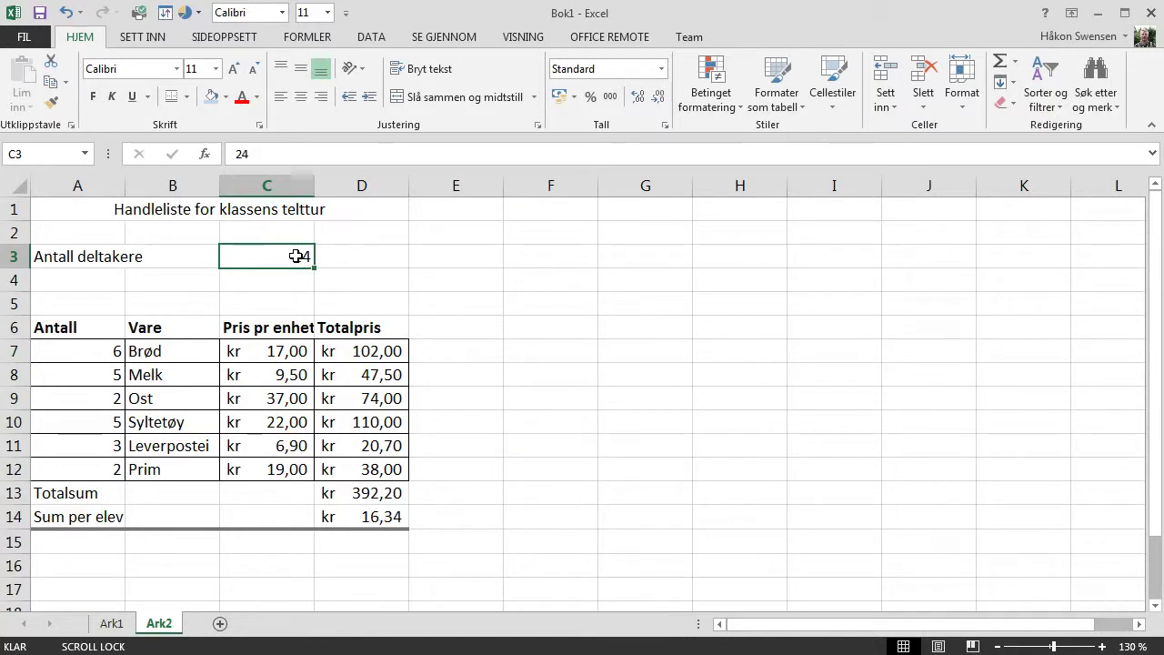
type("22")
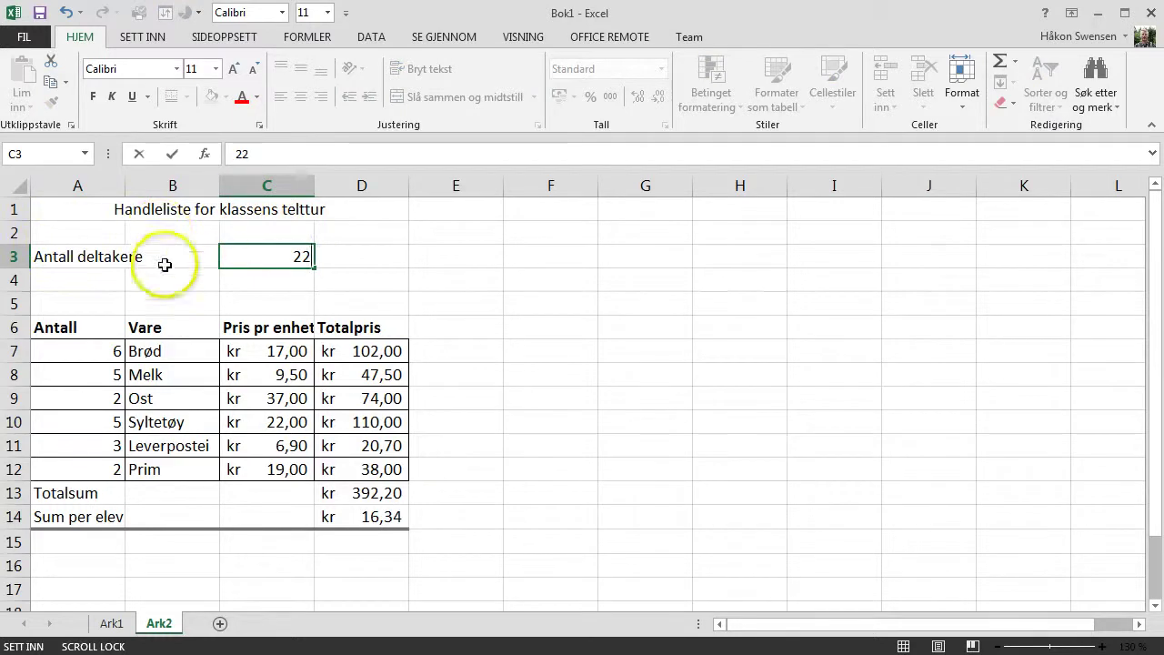
key("ctrl+Return")
left_click(260, 276)
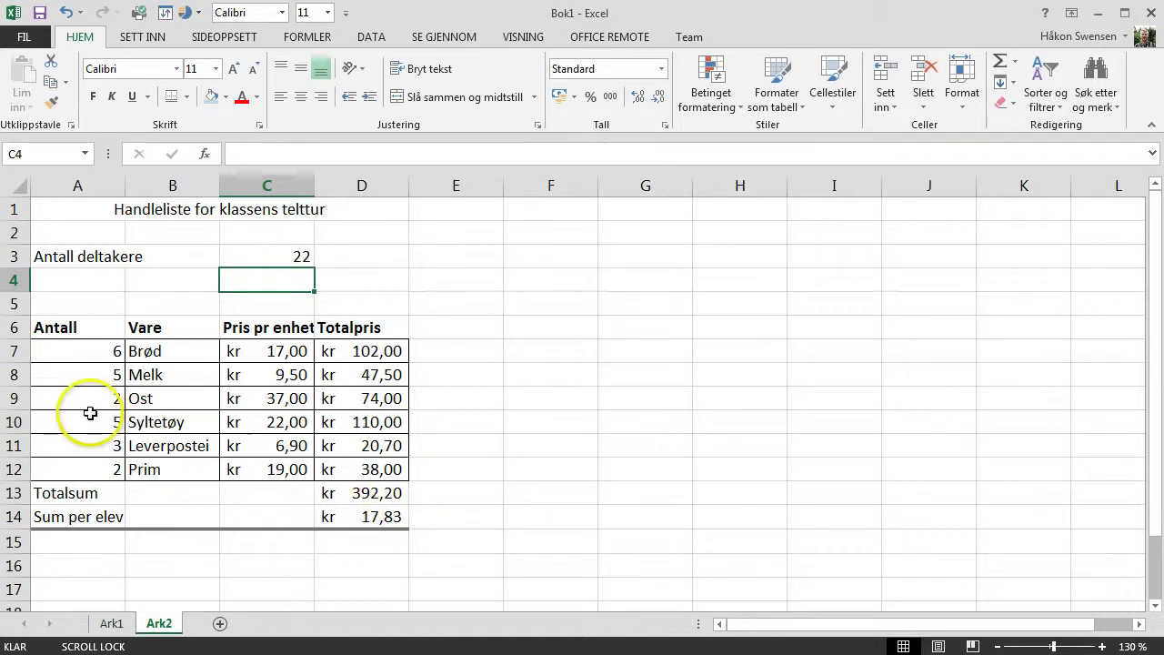
Set Brød's quantity in A7 to 5, updating Totalsum to kr 375,20 and kr 17,05 per elev.
left_click(104, 352)
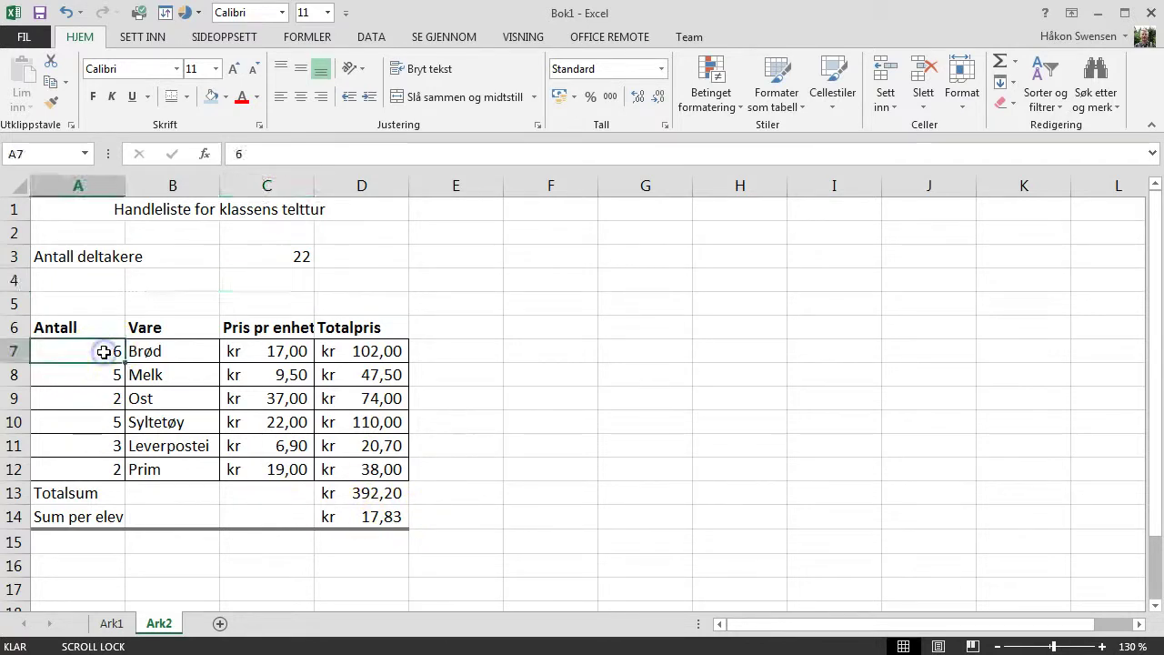
type("5")
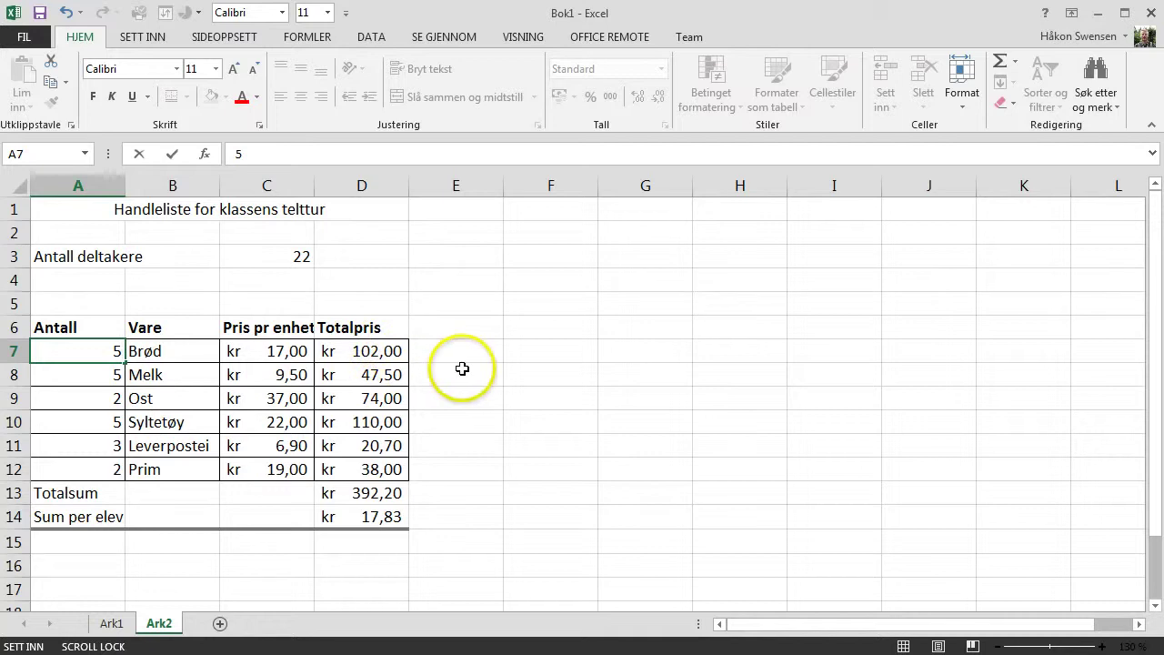
key("Return")
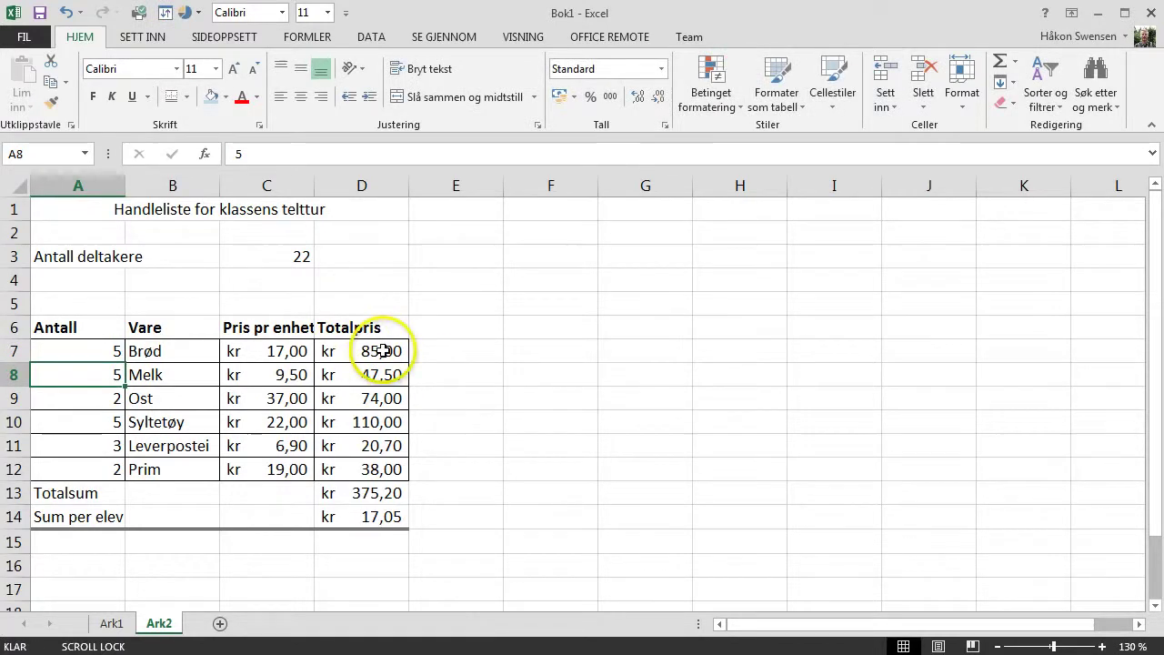